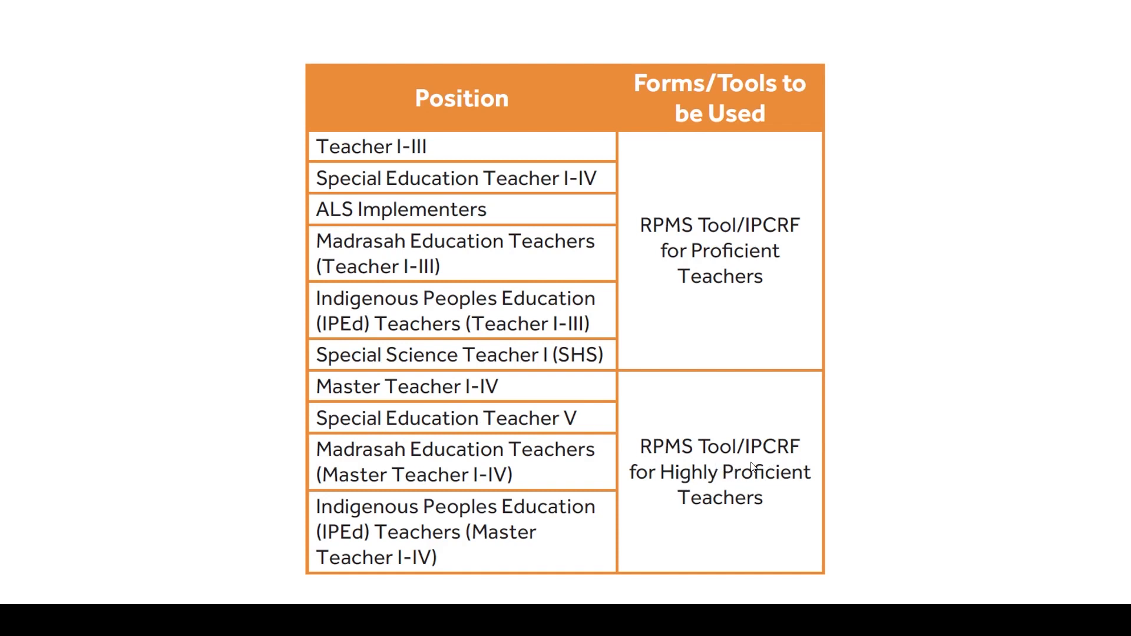
# - Switch to the DepEd Prescribed IPCRF Parts 1-4 SY 2020-2021 workbook in Excel and enable its editing and macro content
pyautogui.hotkey('alt', 'Tab')
pyautogui.hotkey('alt', 'Tab')
pyautogui.hotkey('alt', 'Tab')
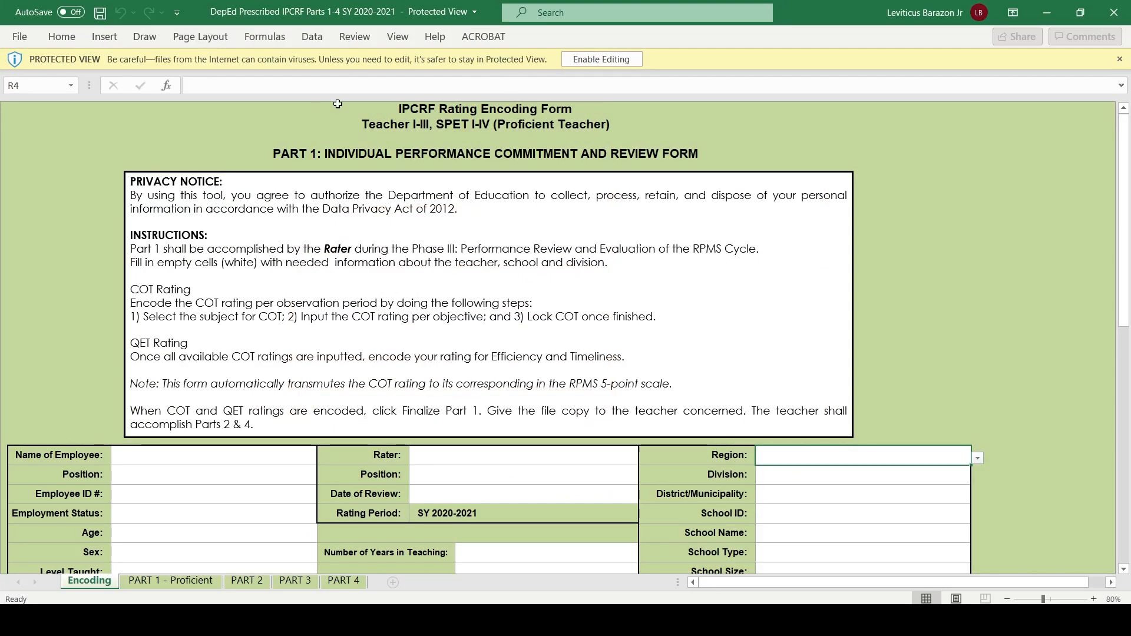
pyautogui.click(591, 59)
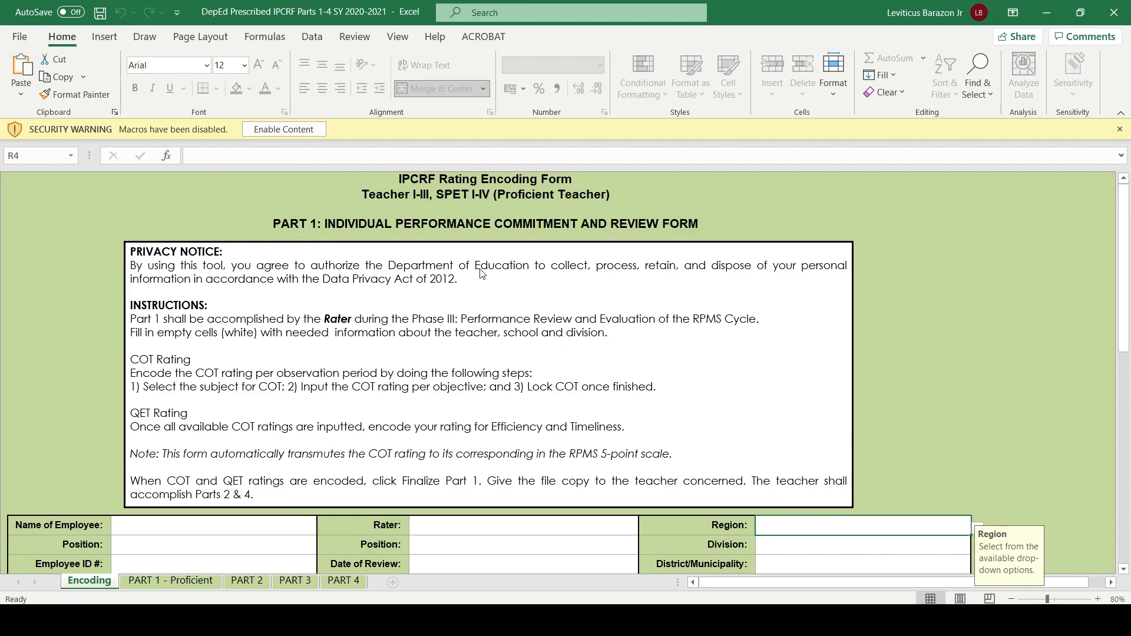
pyautogui.click(267, 129)
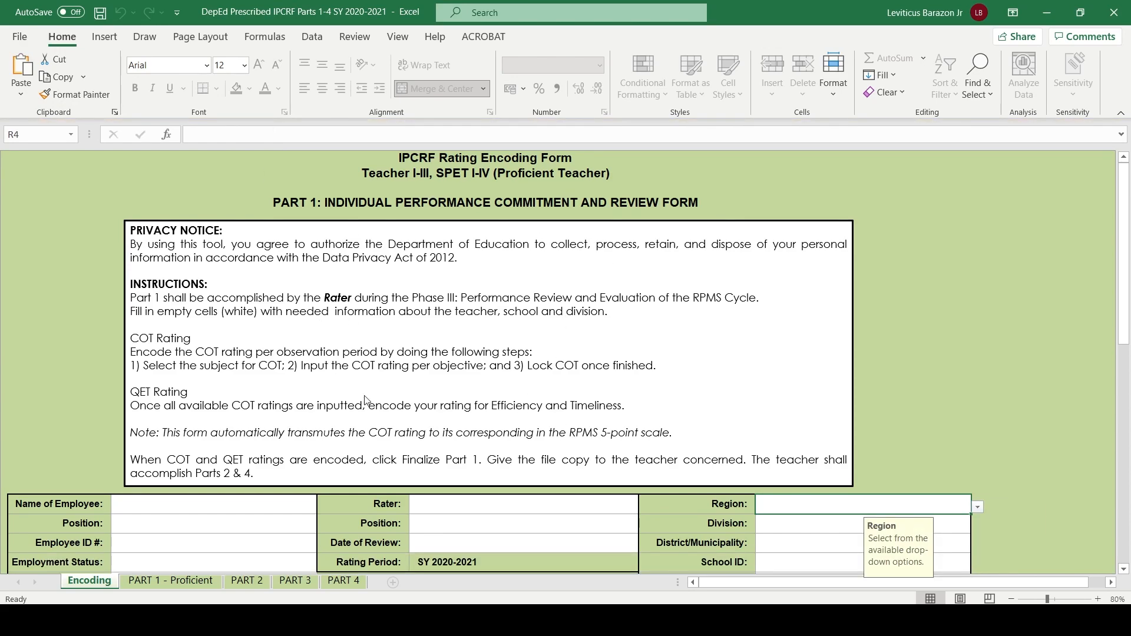
# - Set the employee's position to Master Teacher II on the Encoding sheet
pyautogui.scroll(-8, 398, 340)
pyautogui.scroll(8, 398, 340)
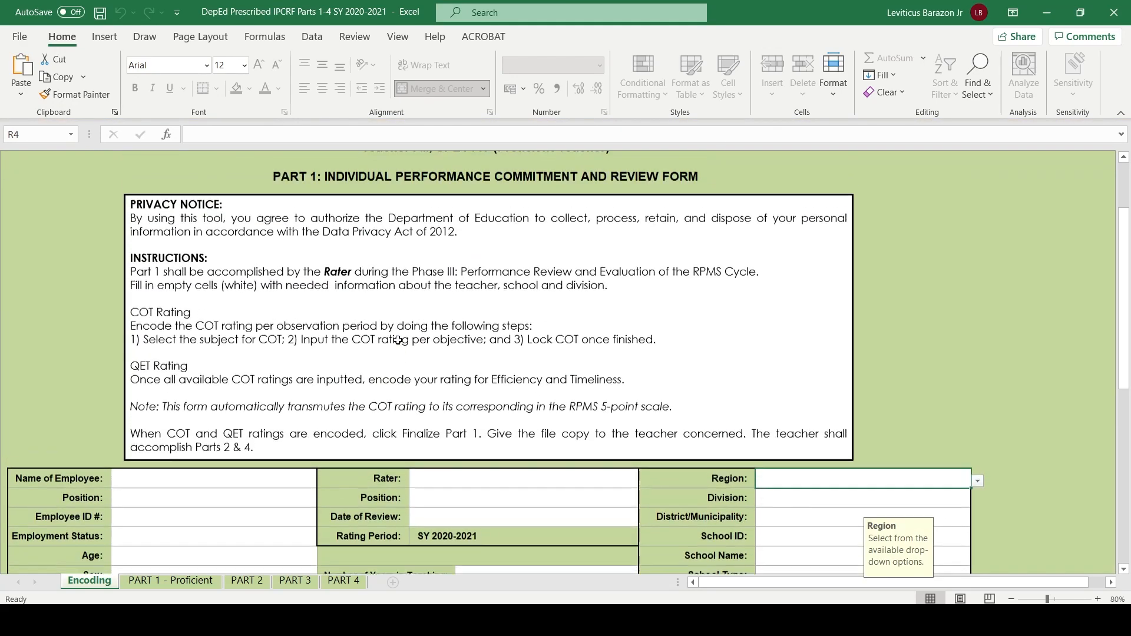
pyautogui.scroll(-8, 397, 341)
pyautogui.scroll(8, 399, 342)
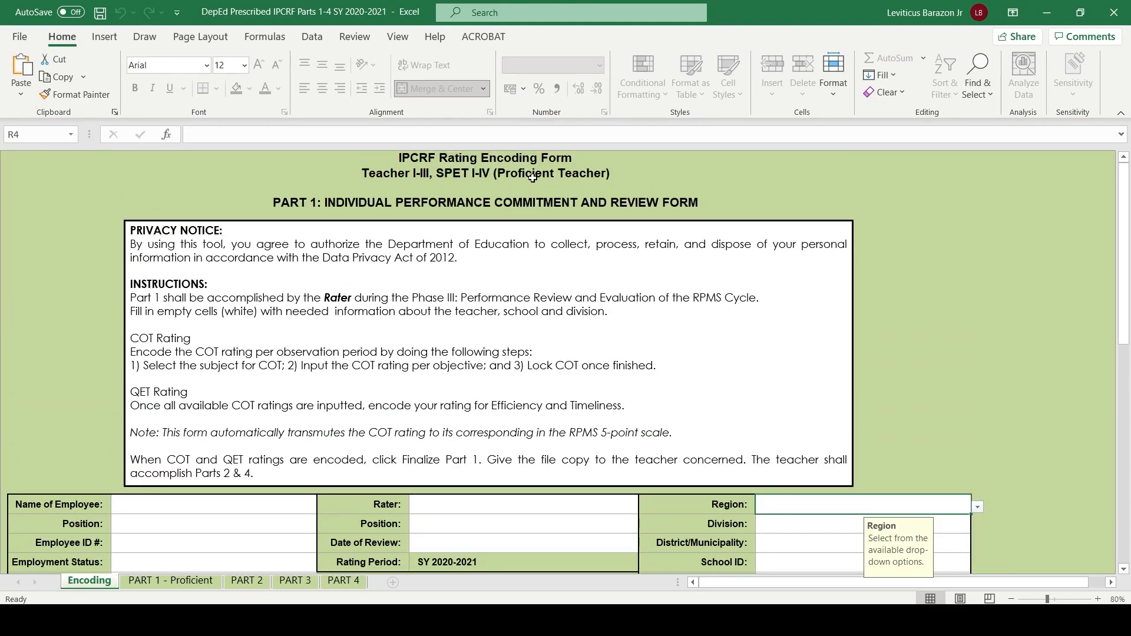
pyautogui.scroll(-1, 202, 315)
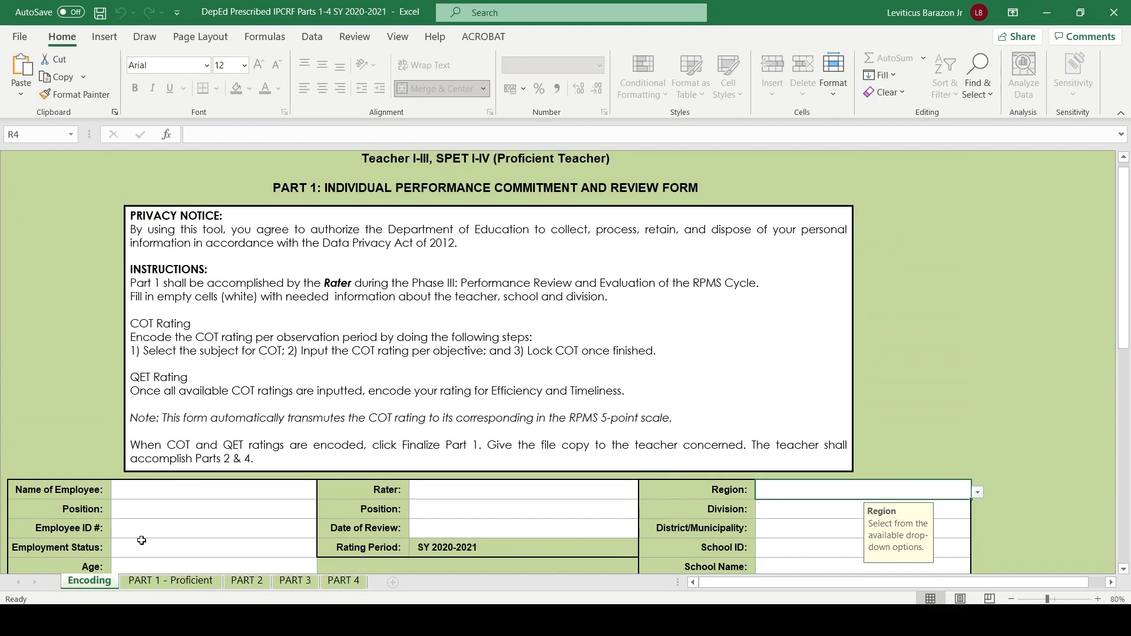
pyautogui.click(189, 515)
pyautogui.scroll(-1, 189, 515)
pyautogui.click(323, 482)
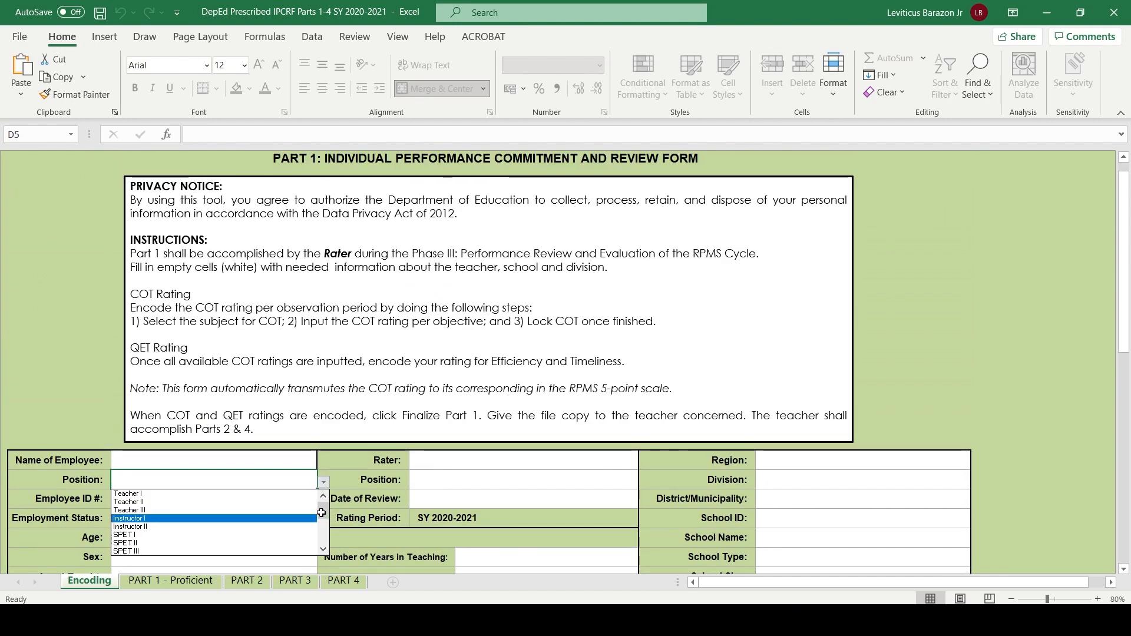
pyautogui.scroll(-3, 163, 548)
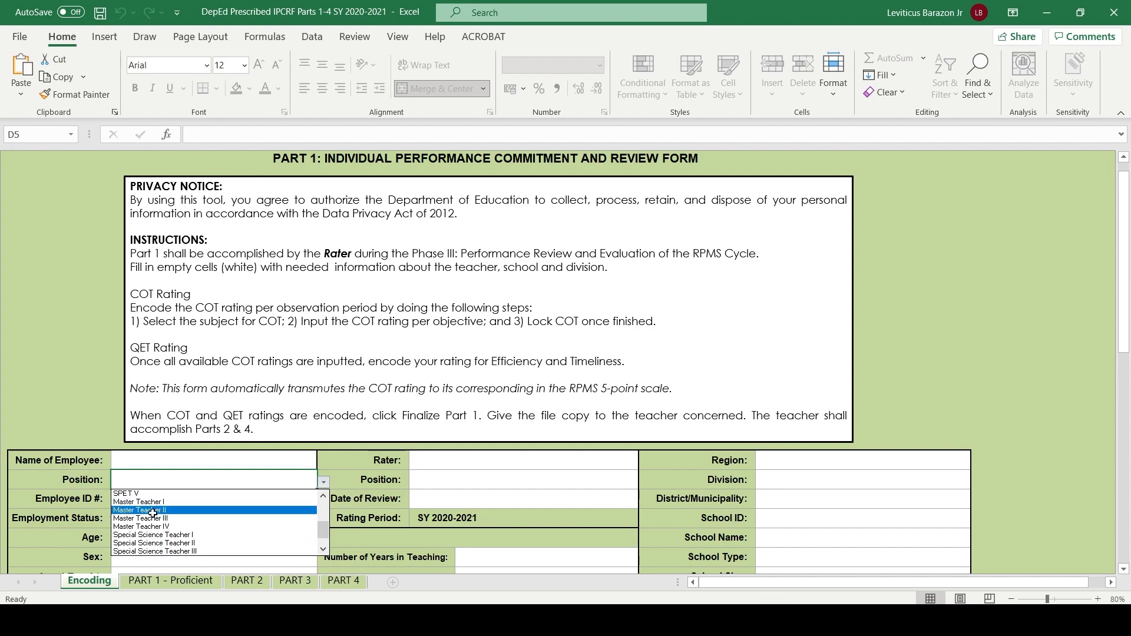
pyautogui.click(152, 510)
# - Change the employee's position to Master Teacher I and view the form's heading
pyautogui.click(323, 482)
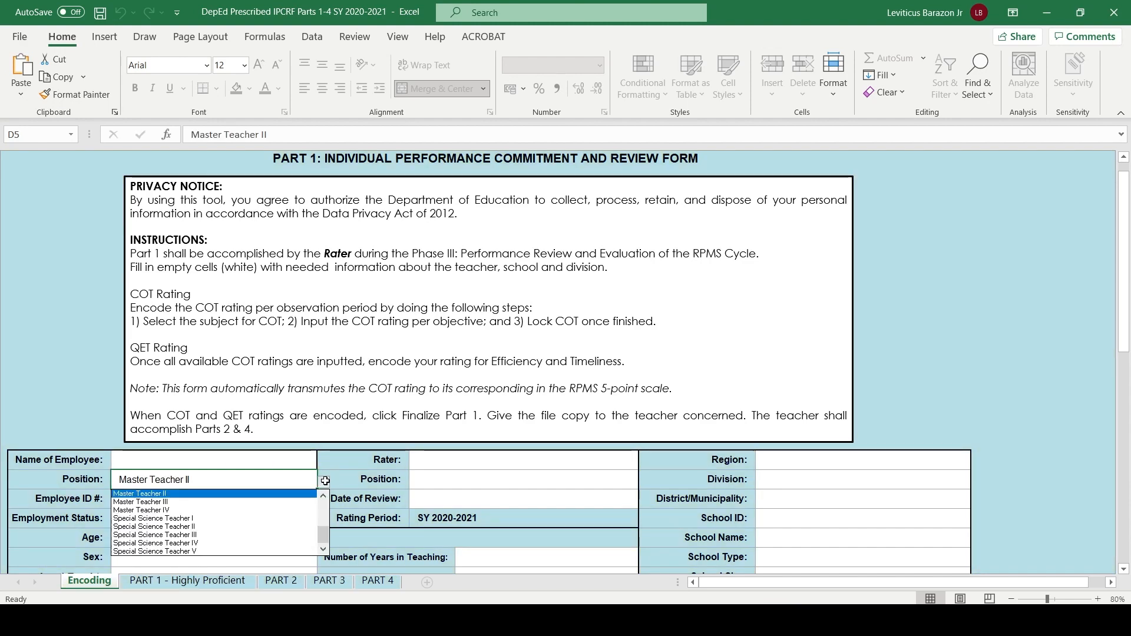
pyautogui.scroll(1, 177, 494)
pyautogui.click(172, 494)
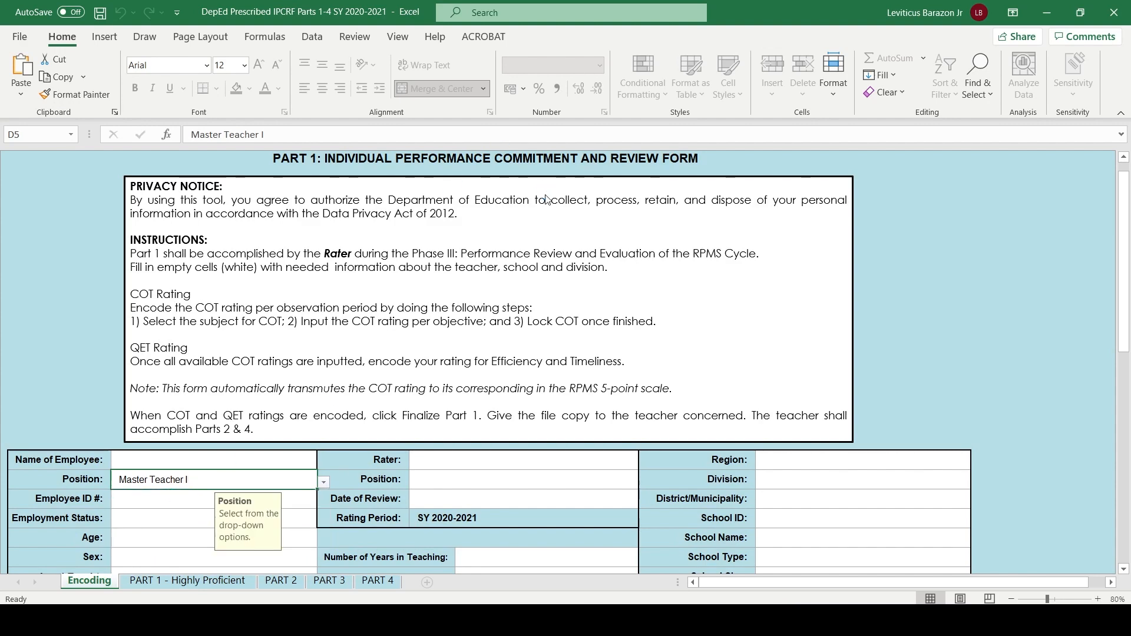
pyautogui.scroll(1, 555, 280)
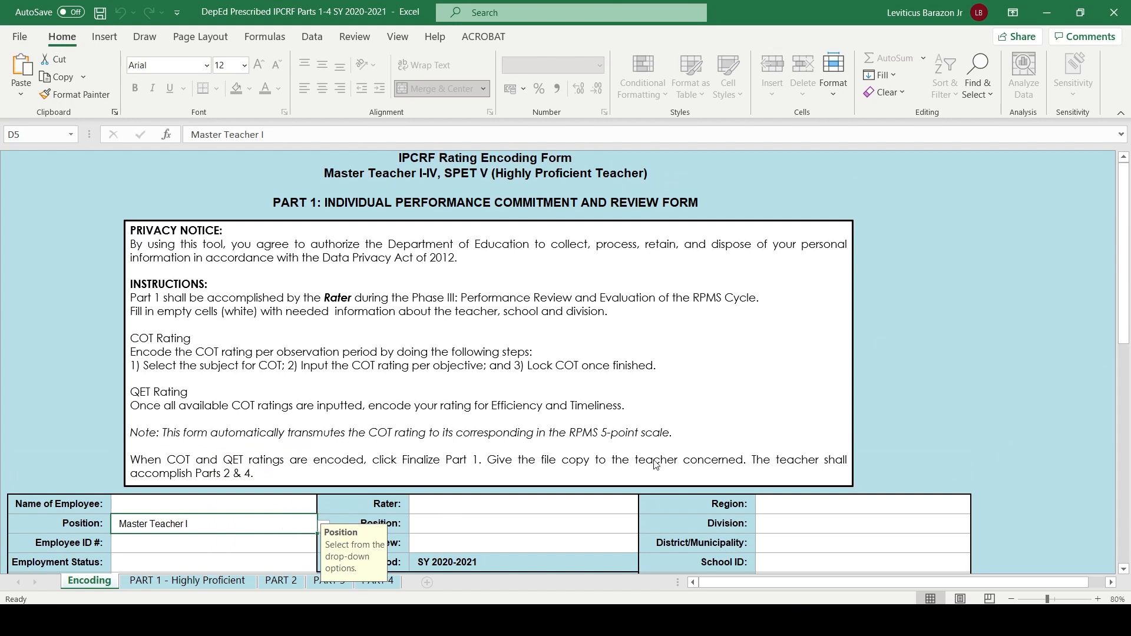
# - Change the employee's position to Teacher I and look over the encoding form
pyautogui.click(323, 525)
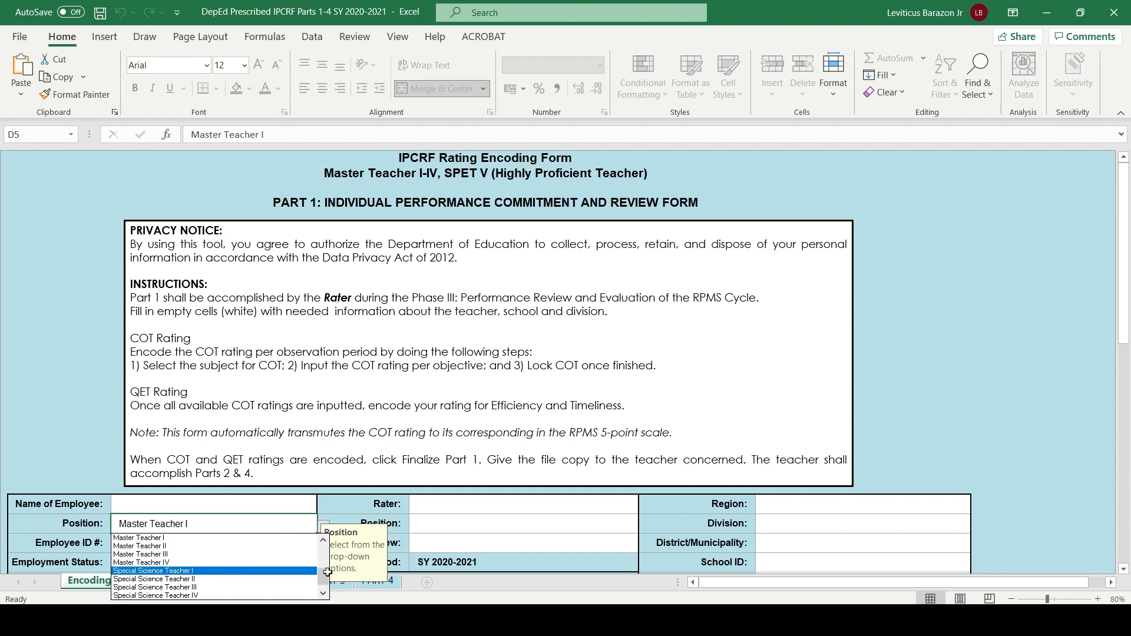
pyautogui.moveTo(325, 573); pyautogui.dragTo(326, 532)
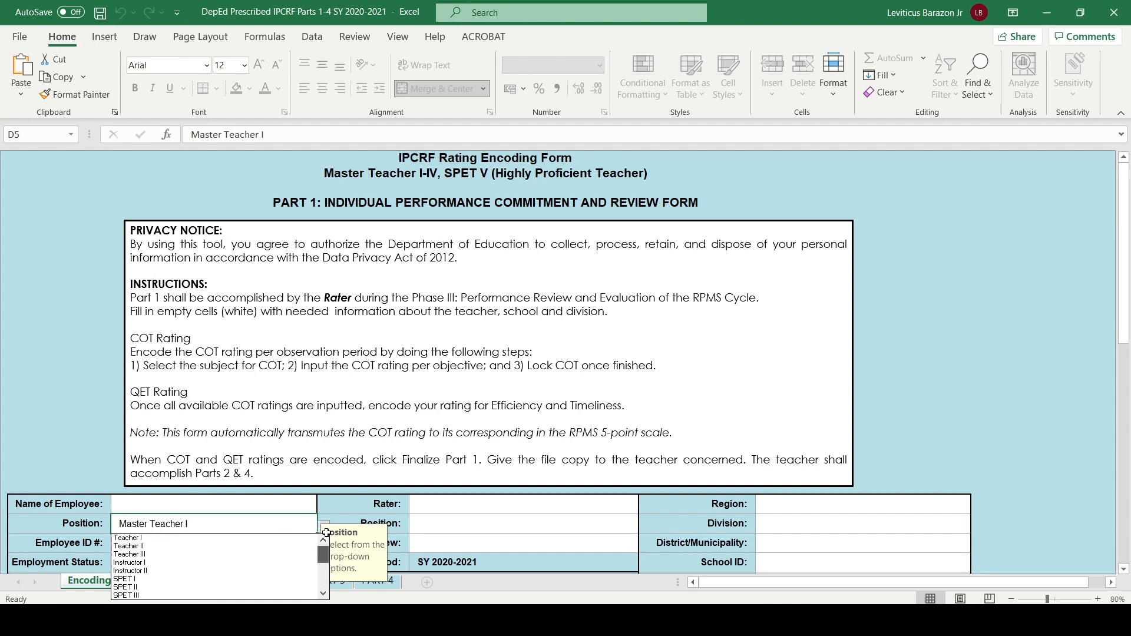
pyautogui.click(155, 540)
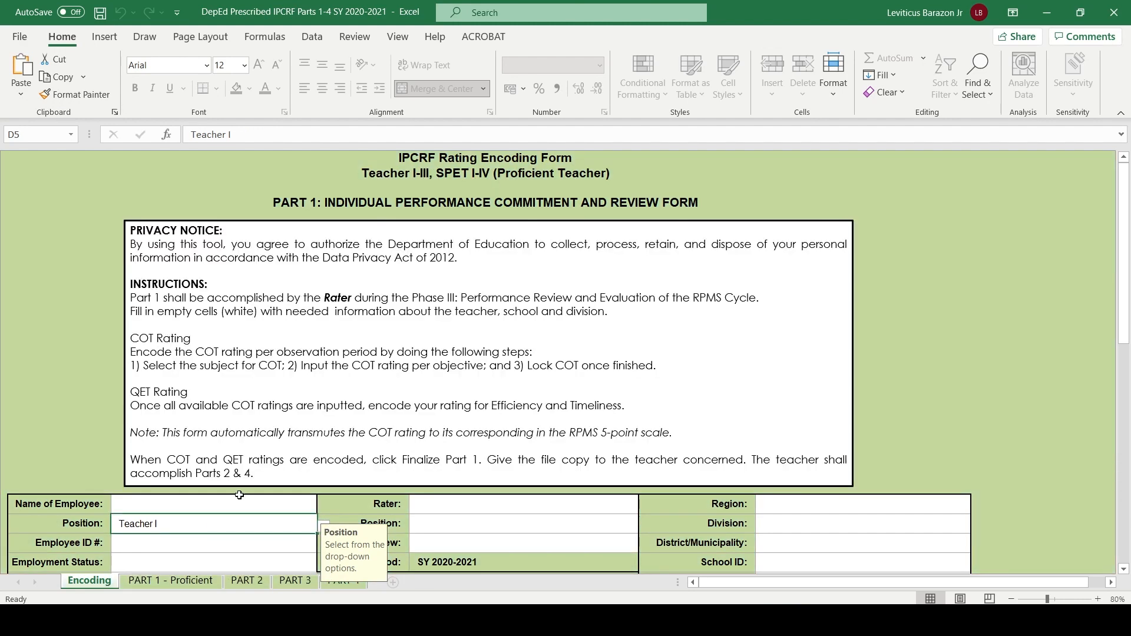
pyautogui.scroll(-6, 168, 502)
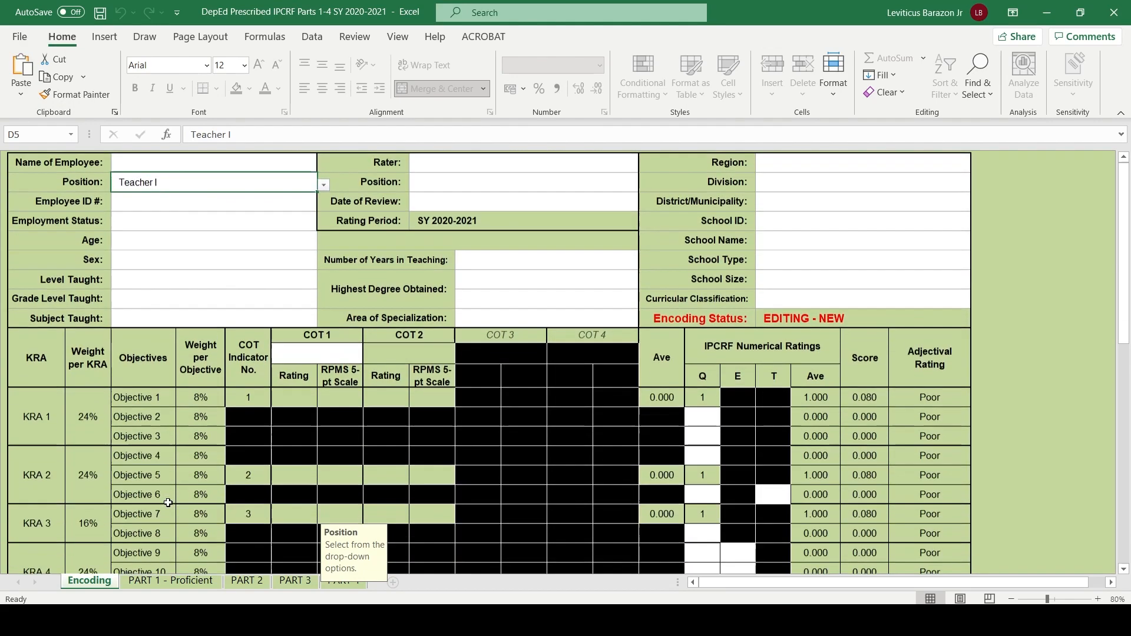
pyautogui.scroll(6, 198, 447)
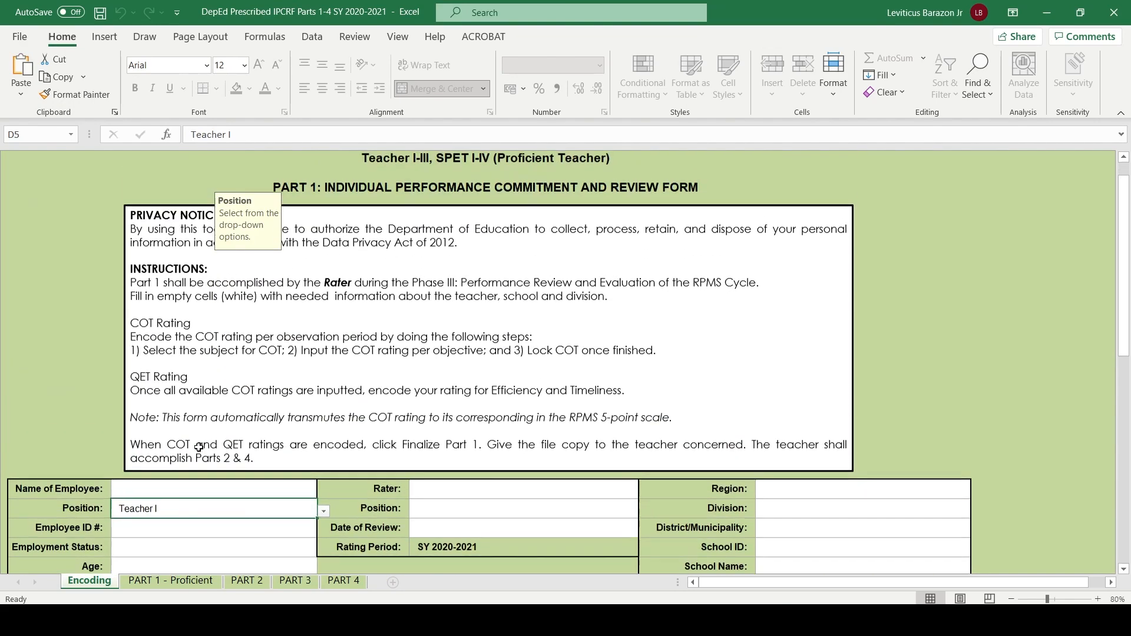
# - Fill in the Name of Employee in all caps, as last name, first name and middle initial
pyautogui.scroll(-6, 198, 447)
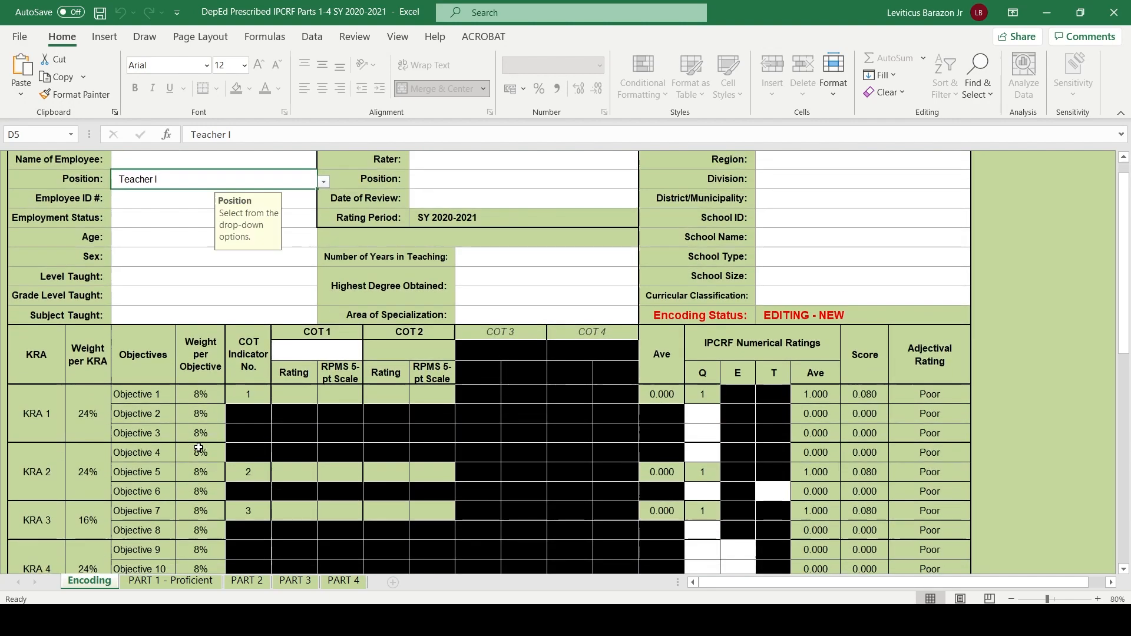
pyautogui.click(155, 160)
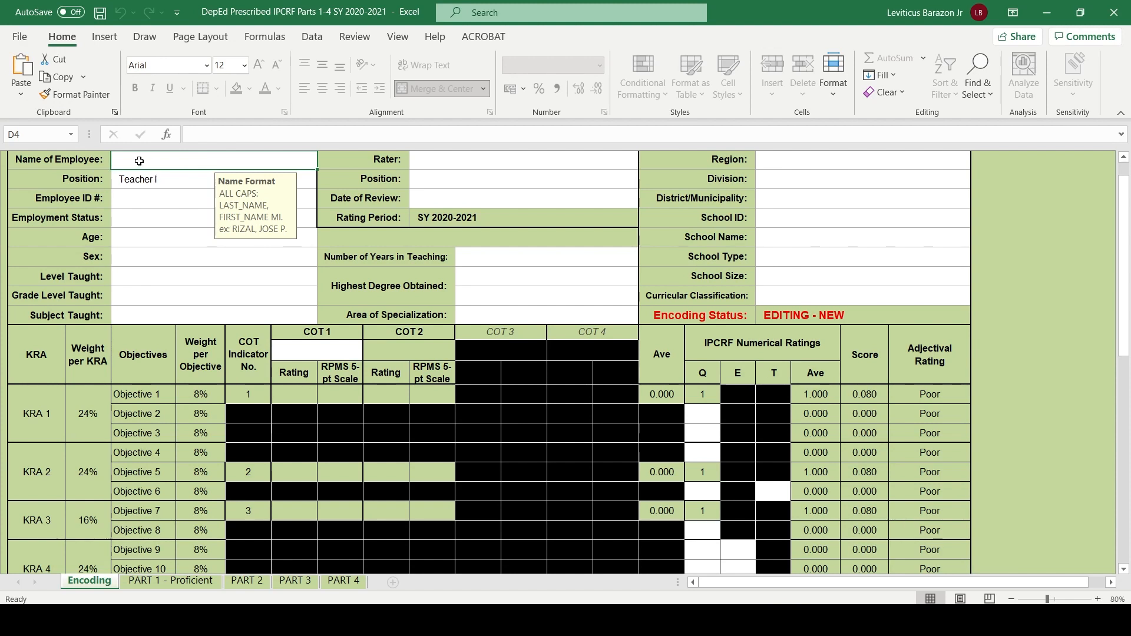
pyautogui.write('Dela Cr')
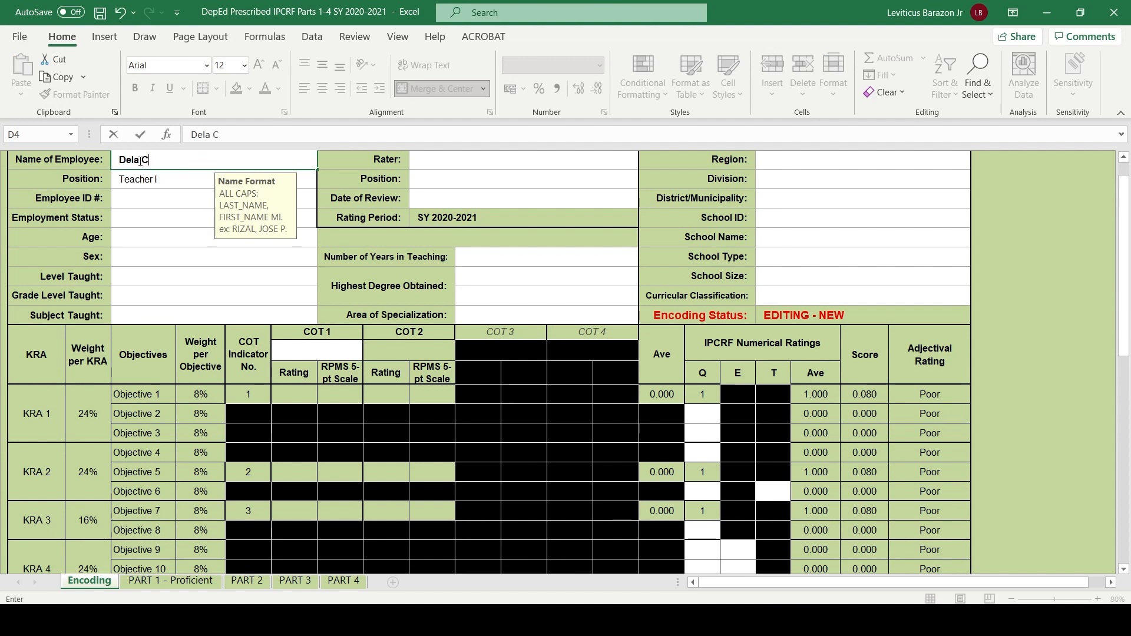
pyautogui.press('BackSpace')
pyautogui.press('BackSpace')
pyautogui.press('BackSpace')
pyautogui.write('CRUZ, JUAN P.')
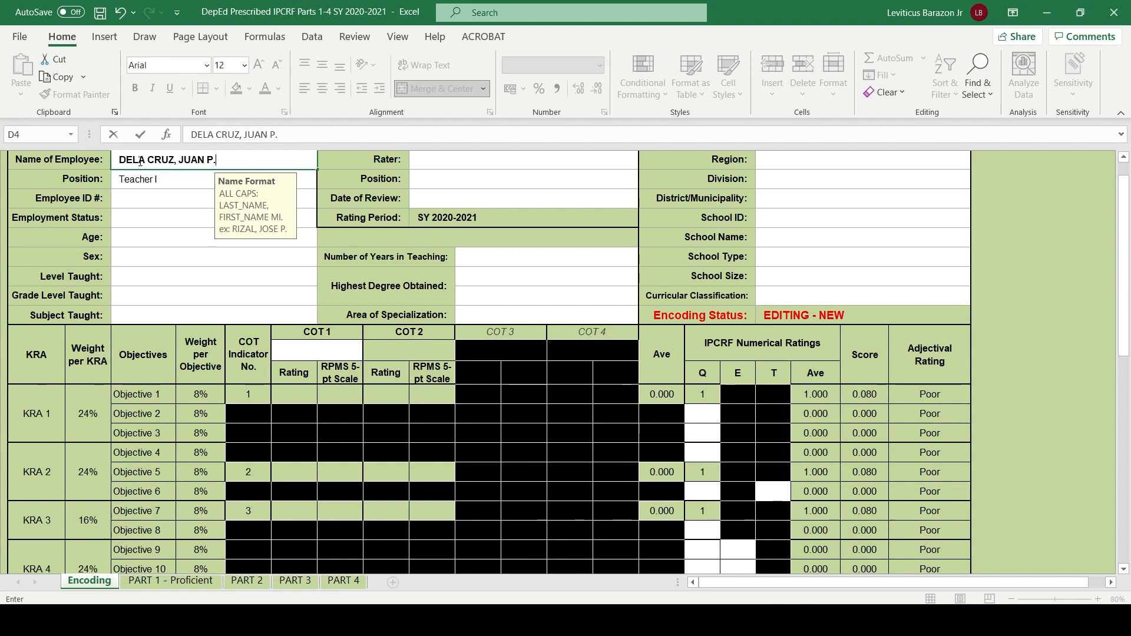
# - Enter the employee's ID number in the Employee ID # cell
pyautogui.click(145, 208)
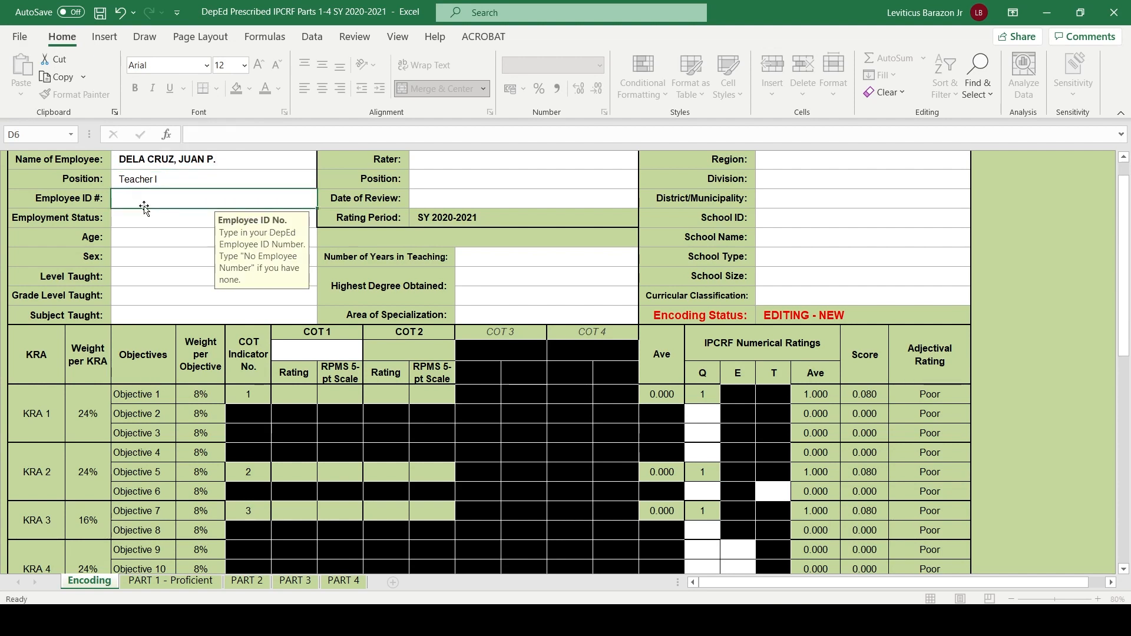
pyautogui.write('32')
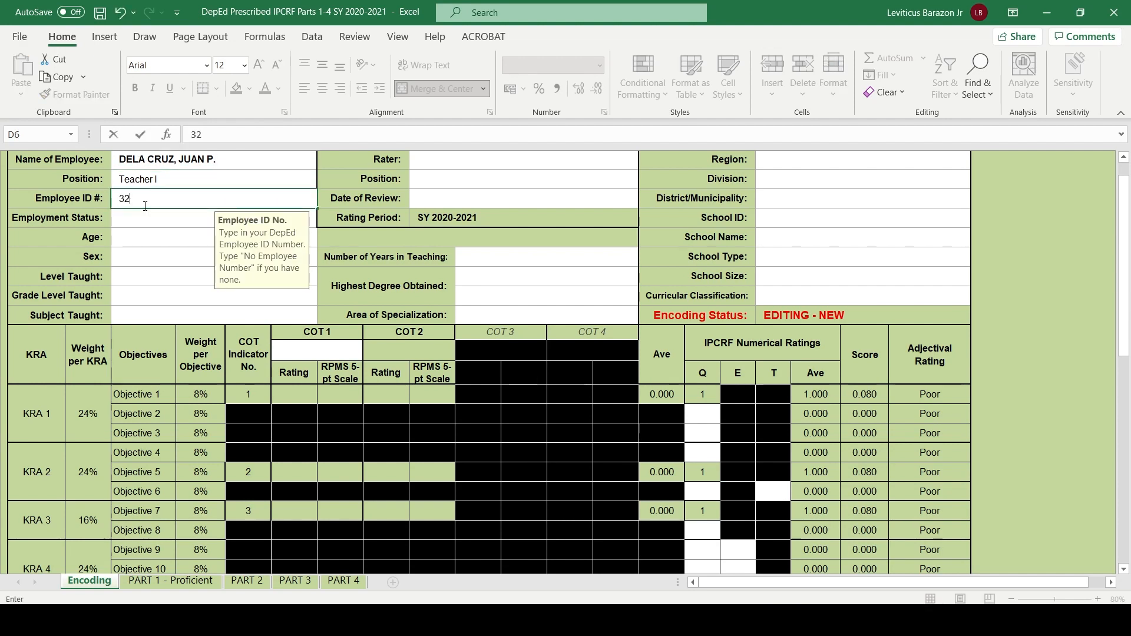
pyautogui.press('BackSpace')
pyautogui.press('BackSpace')
pyautogui.write('49025854')
# - Set the employment status to Regular Permanent and the age bracket to 36-40
pyautogui.click(152, 216)
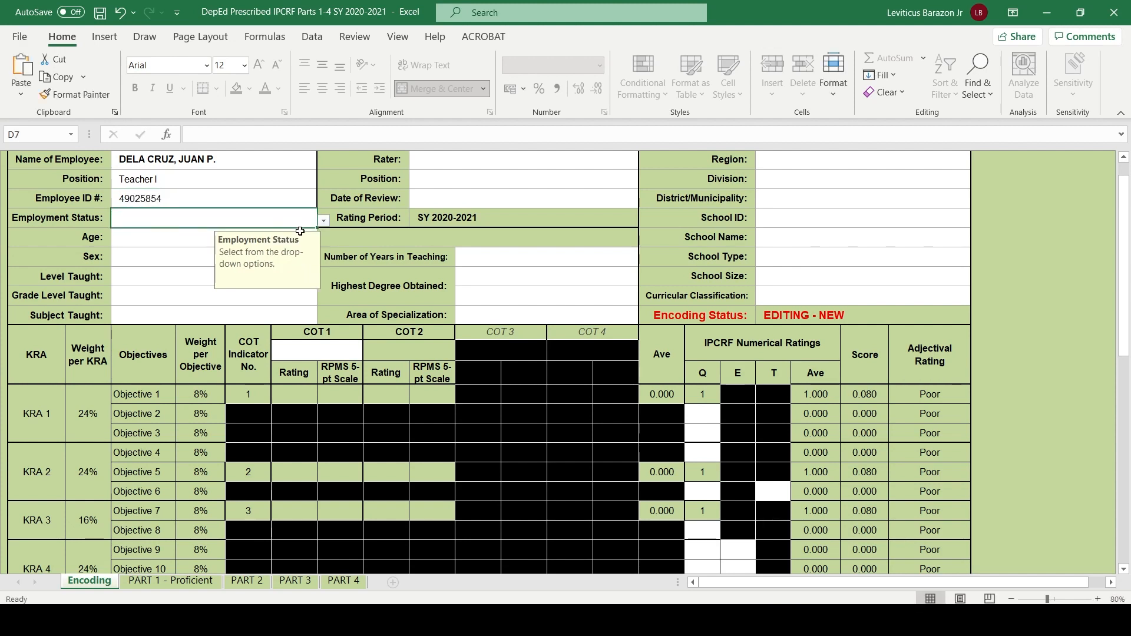
pyautogui.click(325, 222)
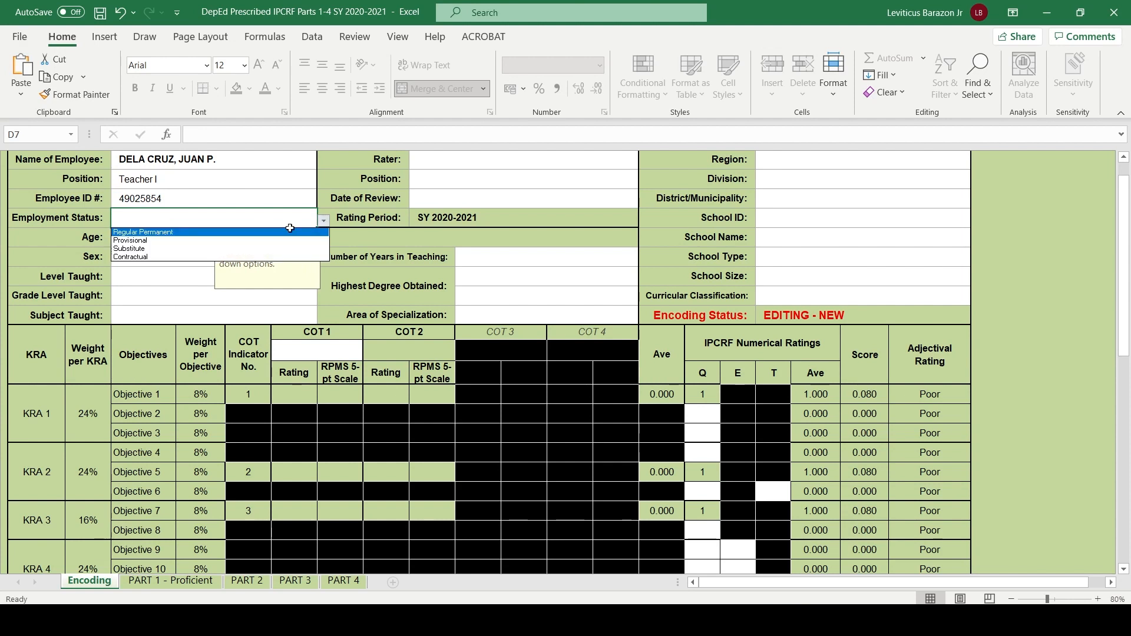
pyautogui.click(149, 232)
pyautogui.click(134, 241)
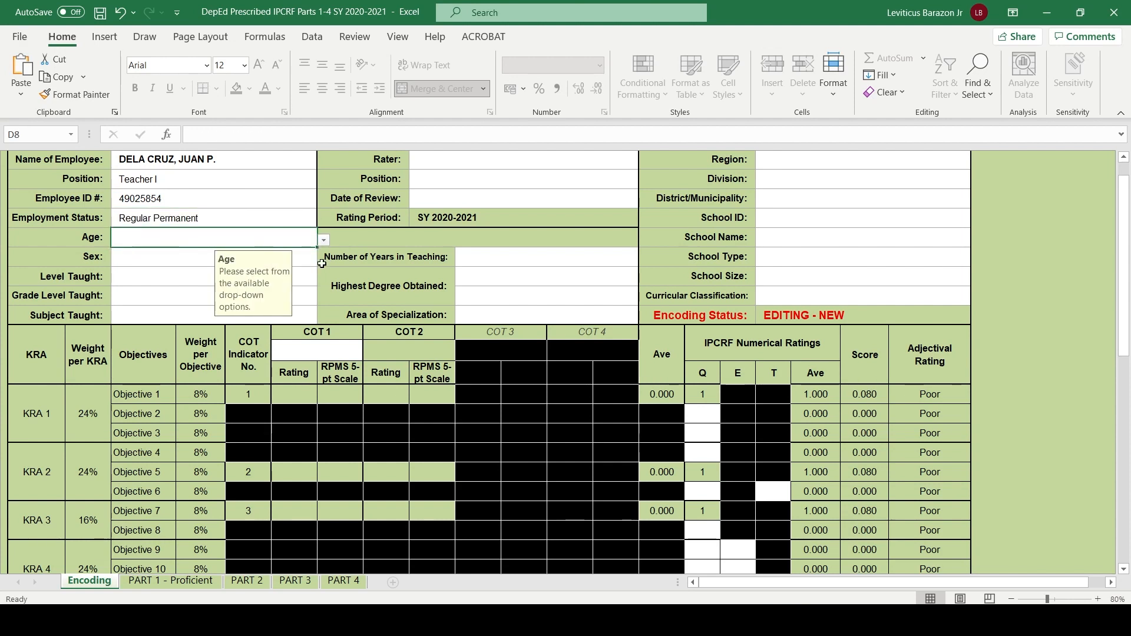
pyautogui.click(324, 242)
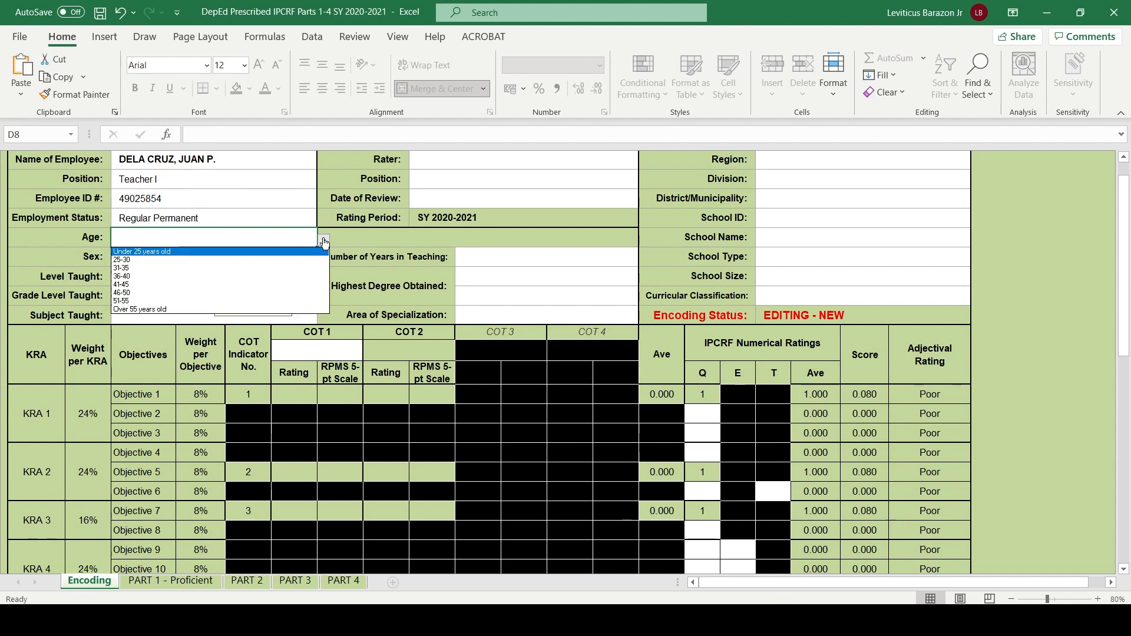
pyautogui.click(156, 274)
# - Set the employee's sex to Male
pyautogui.click(127, 255)
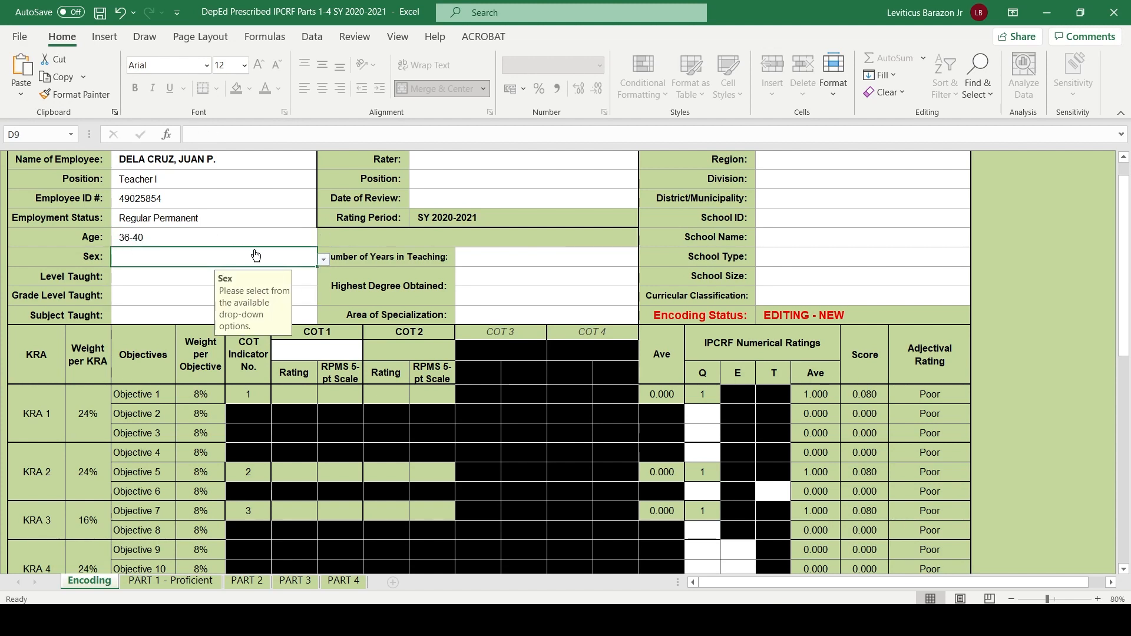
pyautogui.click(324, 262)
pyautogui.click(122, 271)
# - Try to list the available options for Level Taught and Grade Level Taught
pyautogui.click(135, 275)
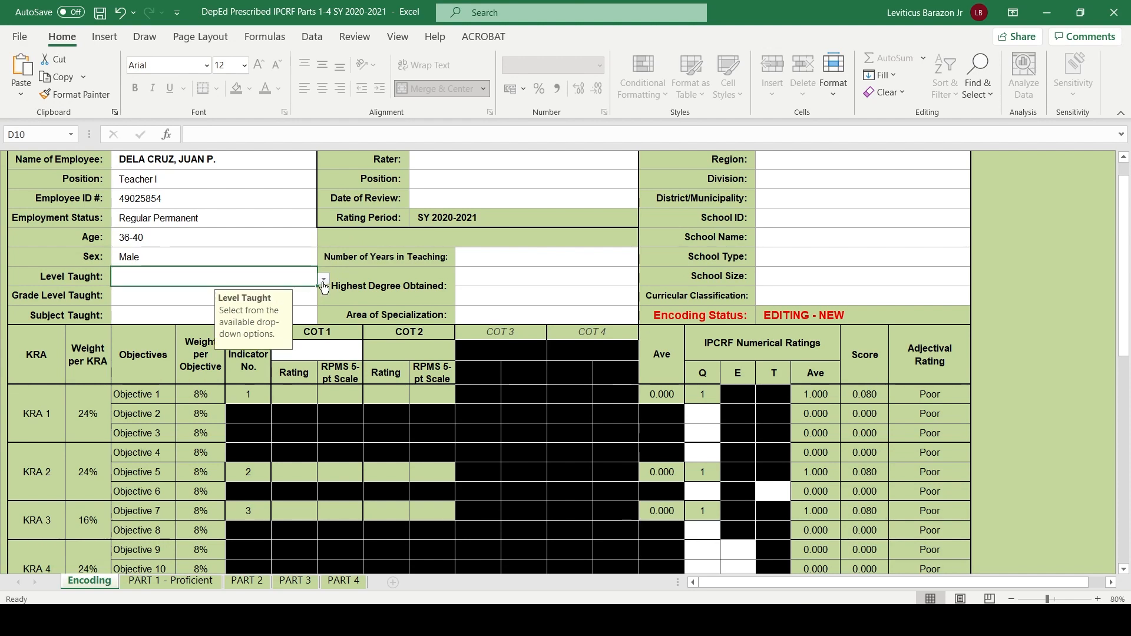
pyautogui.click(167, 295)
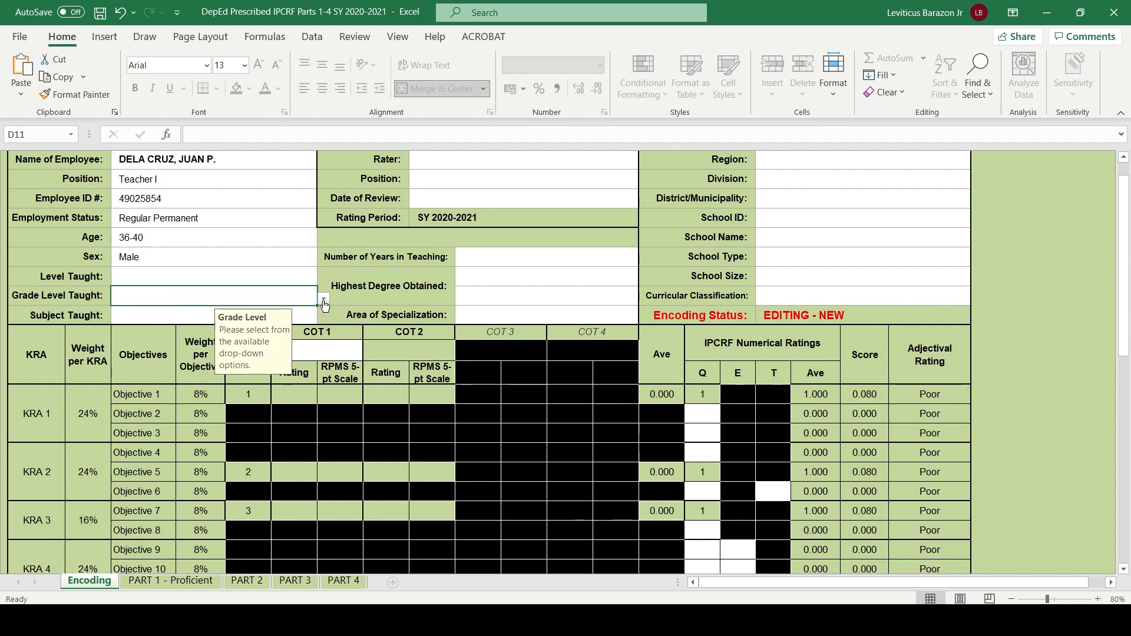
pyautogui.click(324, 303)
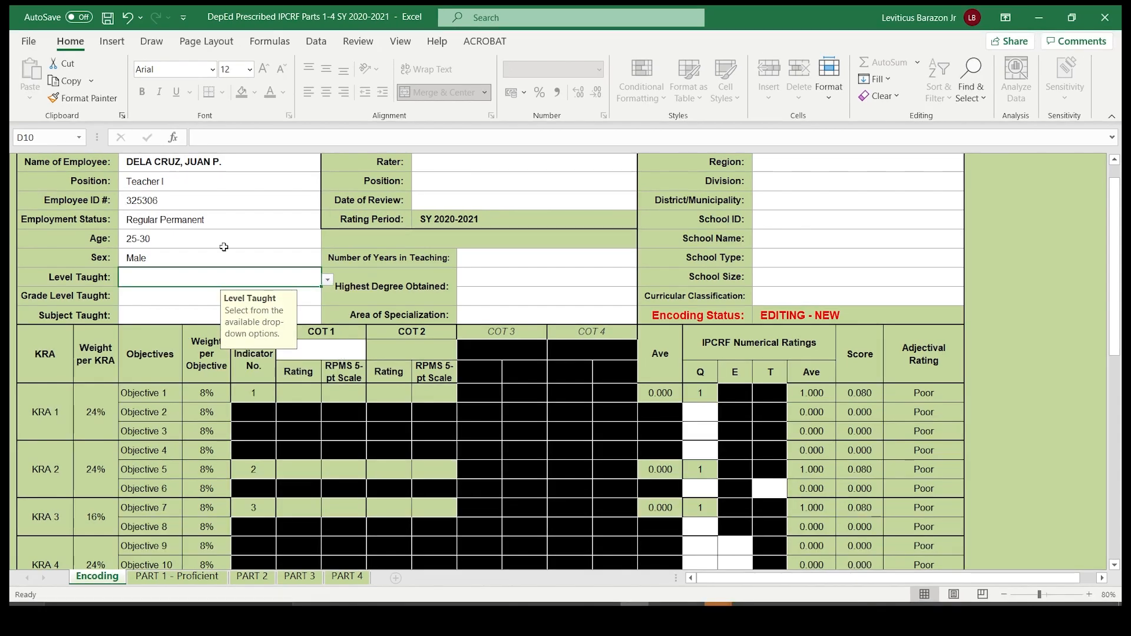
# - Set the school's Curricular Classification to Kinder to Grade 6
pyautogui.click(793, 293)
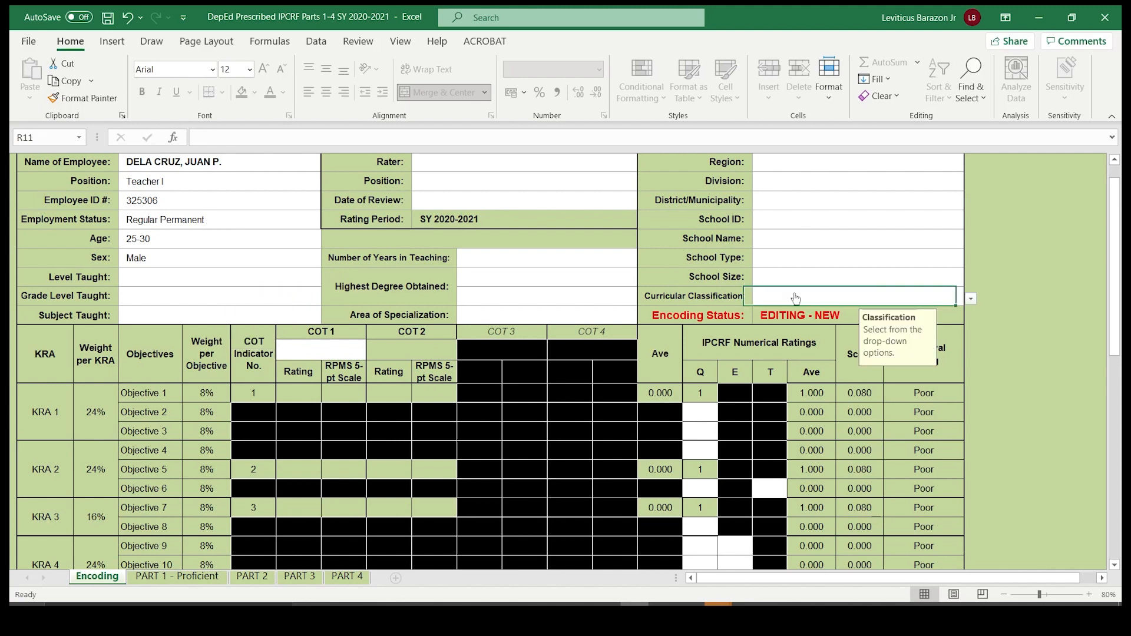
pyautogui.click(973, 300)
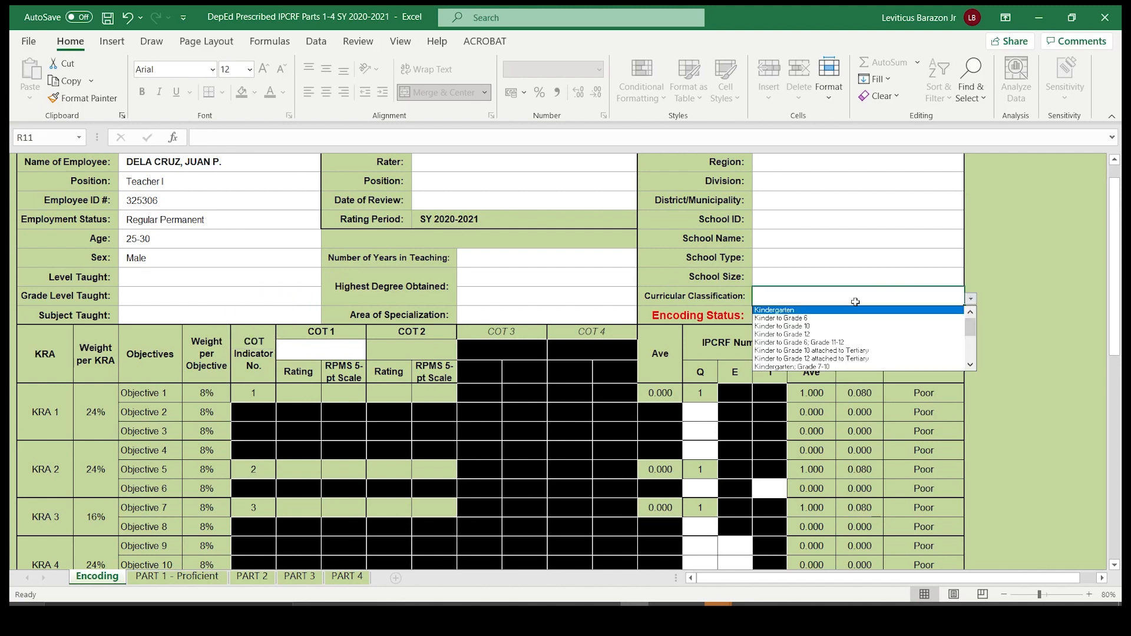
pyautogui.click(760, 319)
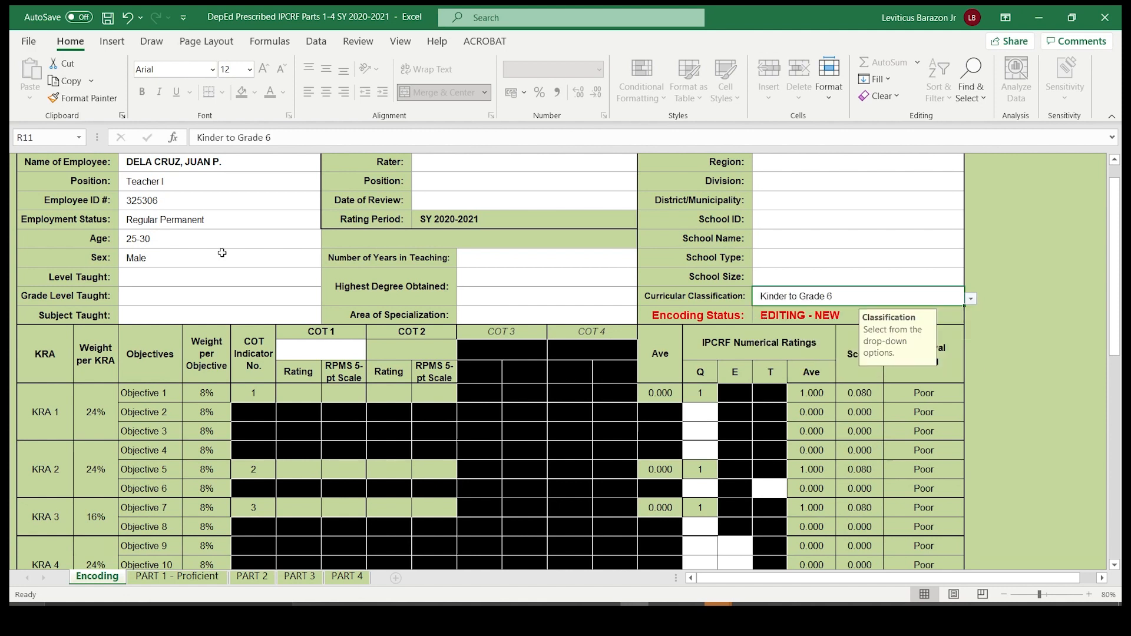
# - Set Level Taught to Elementary and Grade Level Taught to Grade 1 for the employee
pyautogui.click(161, 285)
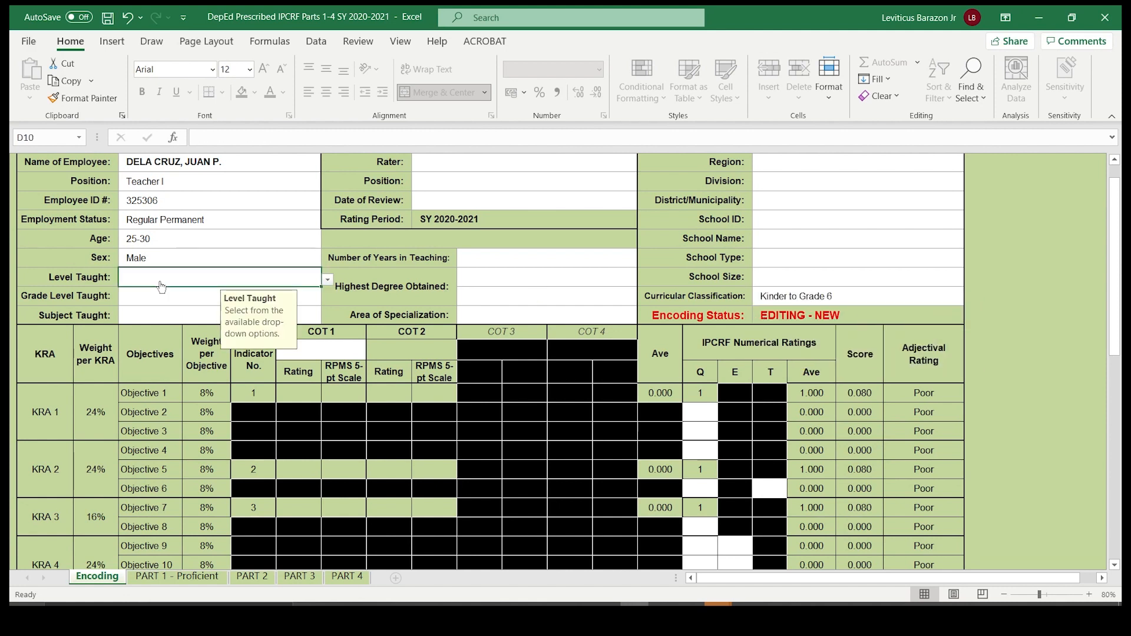
pyautogui.click(327, 280)
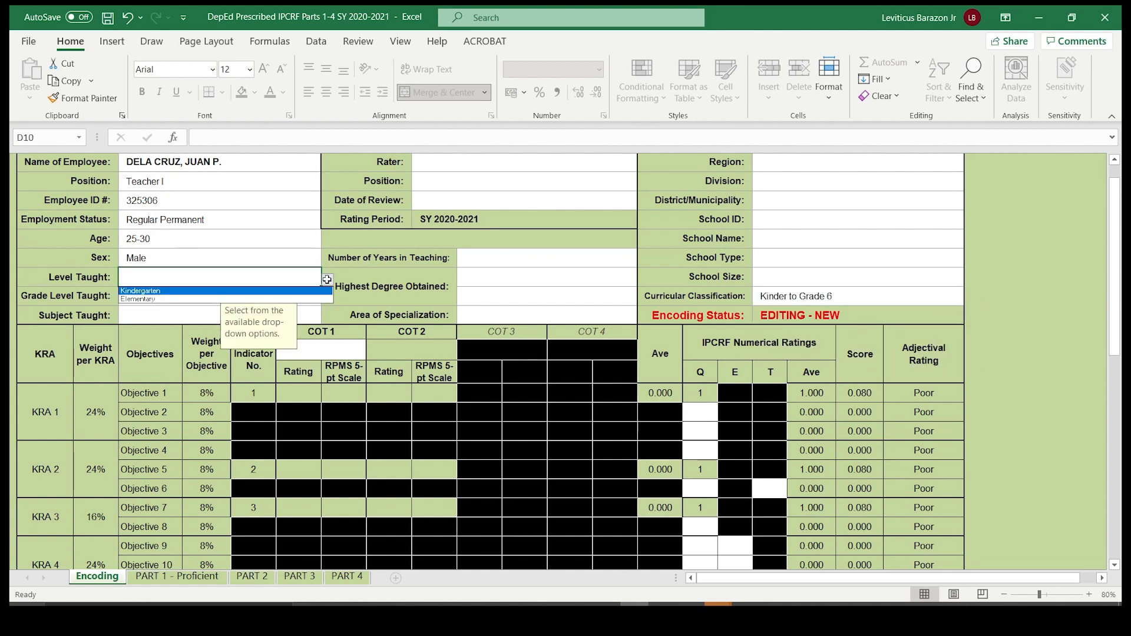
pyautogui.click(136, 299)
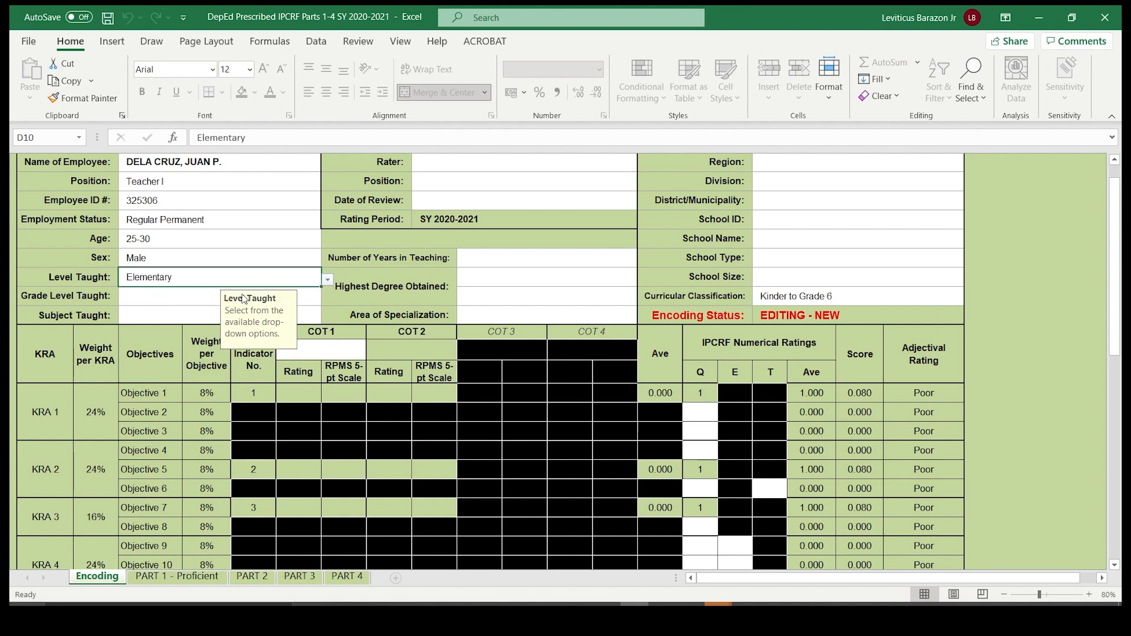
pyautogui.click(144, 297)
pyautogui.click(327, 298)
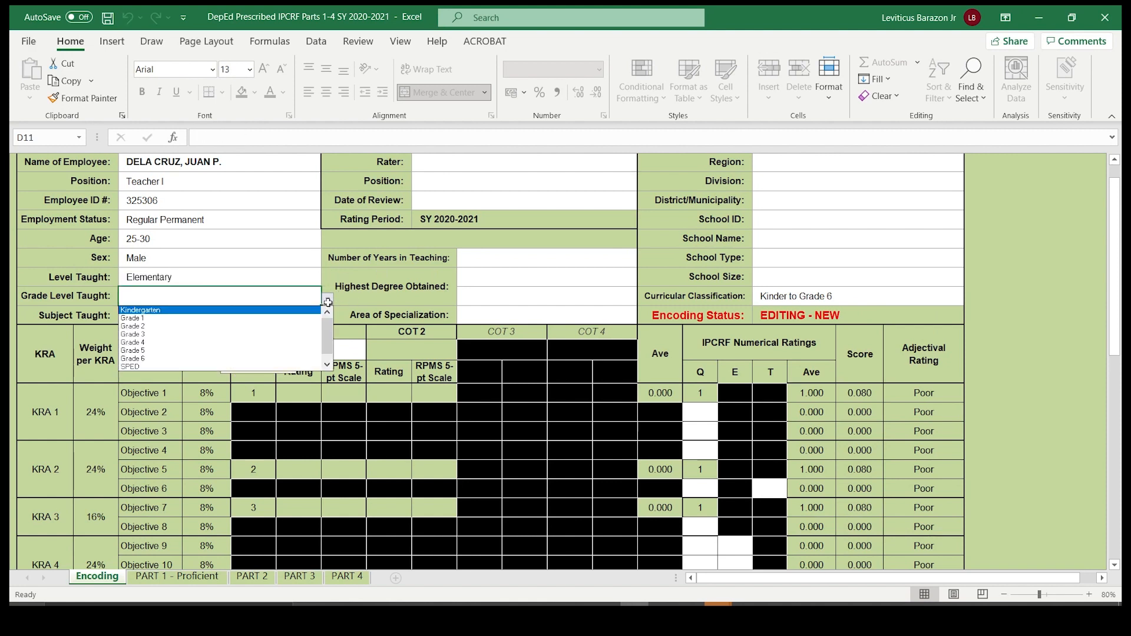
pyautogui.click(144, 318)
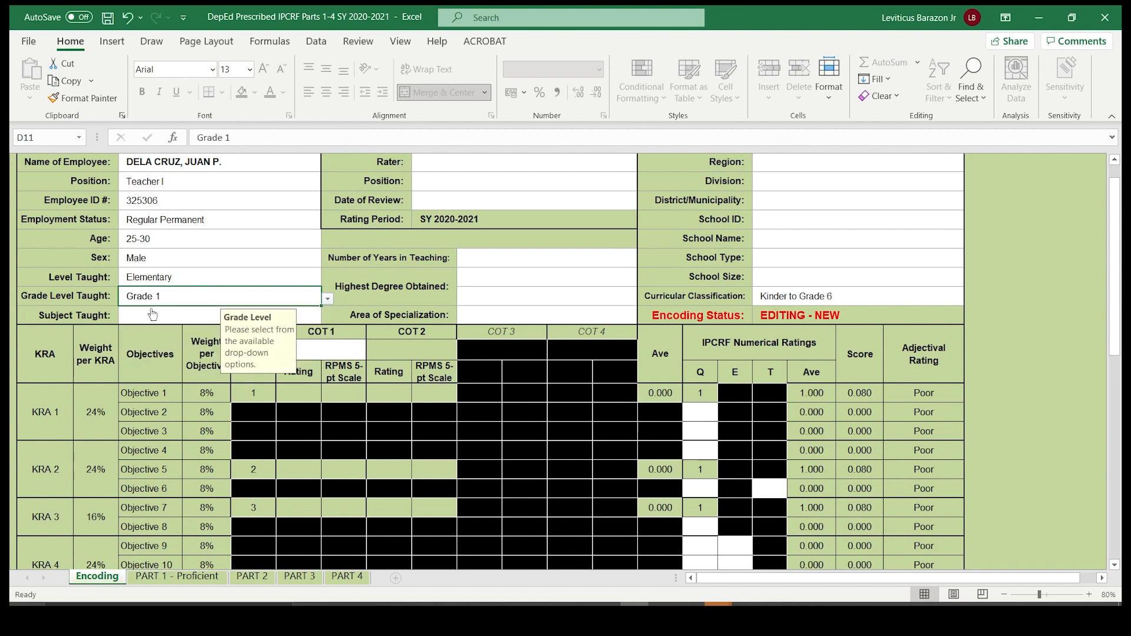
# - Set the employee's Subject Taught to Science
pyautogui.click(141, 319)
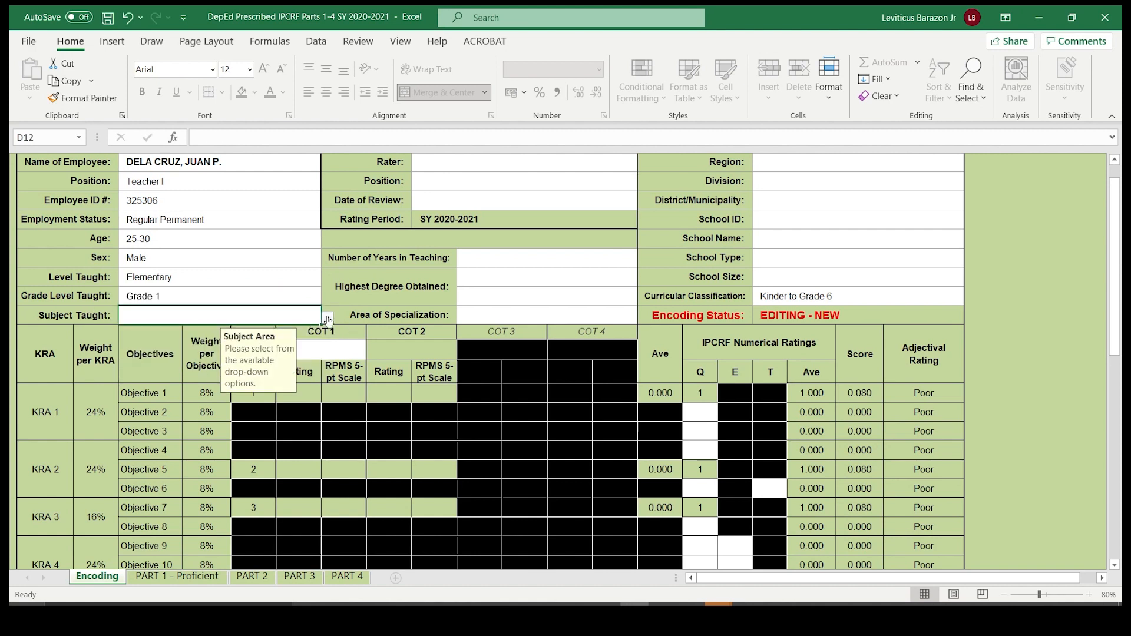
pyautogui.click(198, 299)
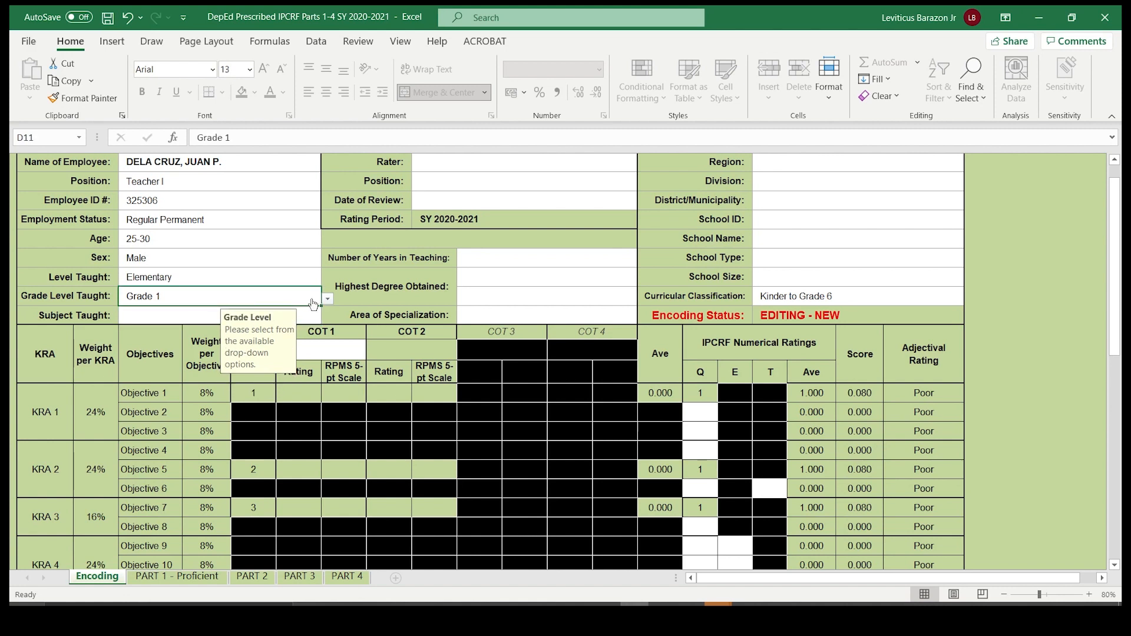
pyautogui.click(327, 299)
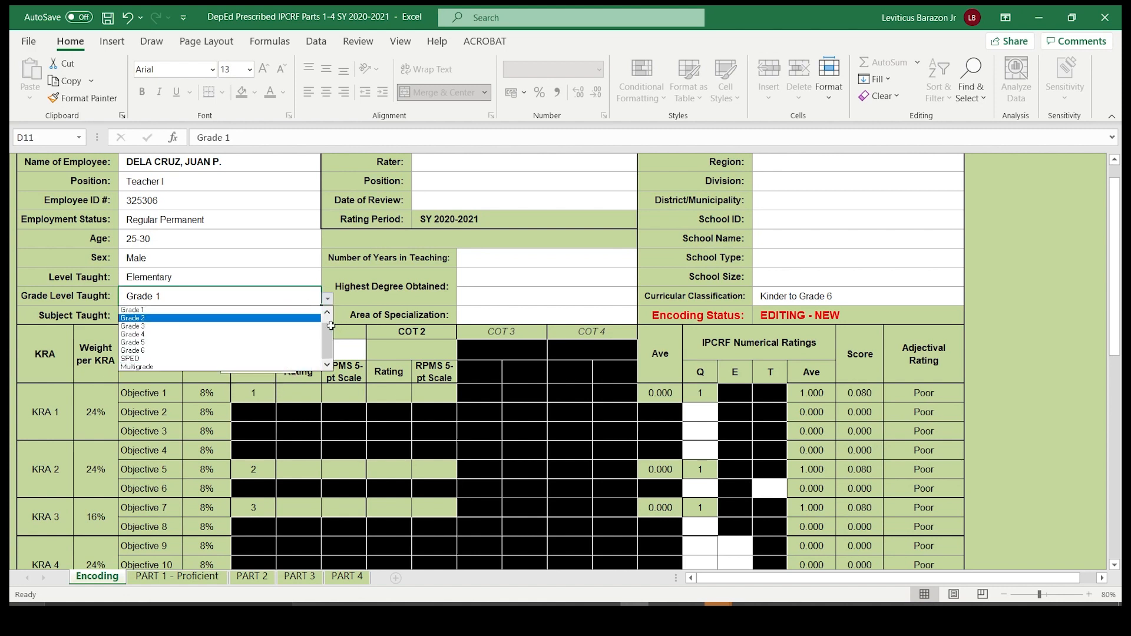
pyautogui.click(203, 276)
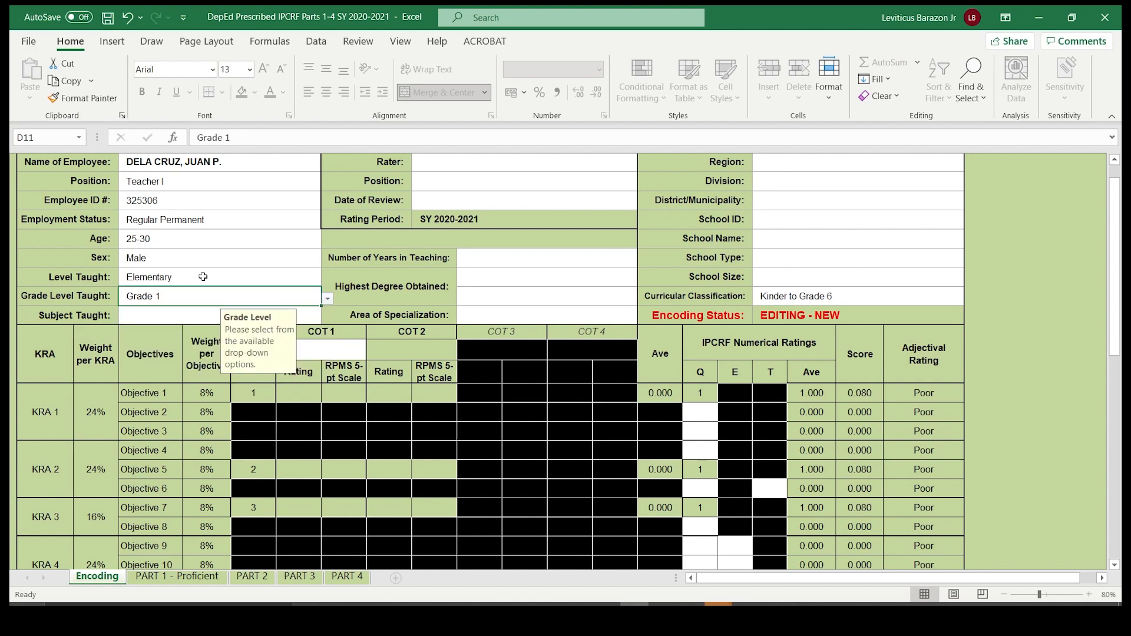
pyautogui.click(201, 318)
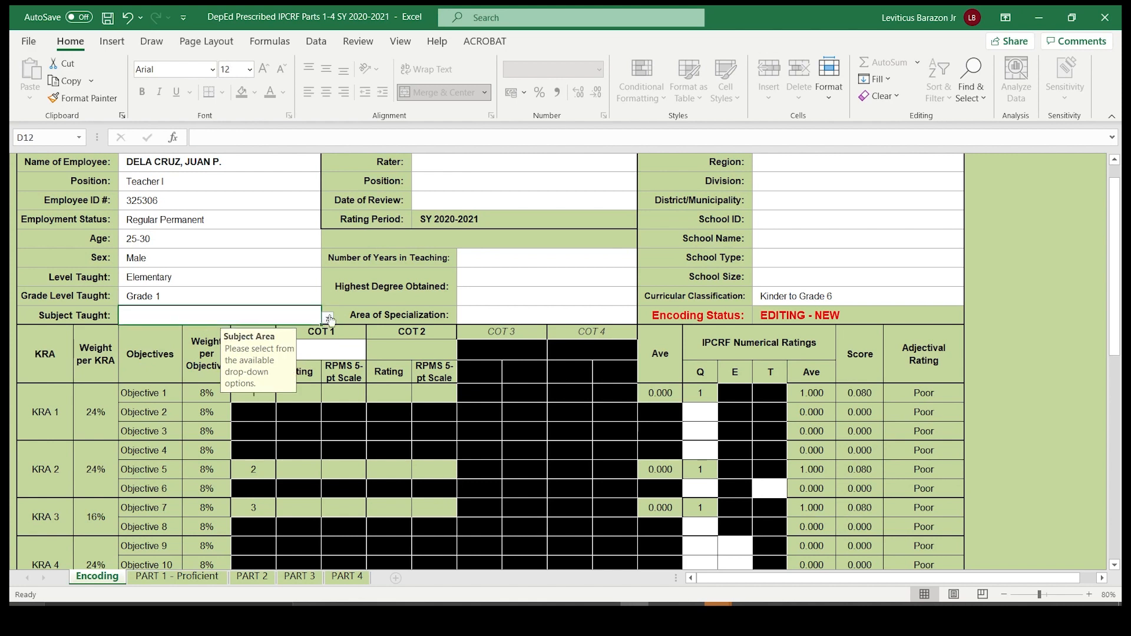
pyautogui.click(328, 318)
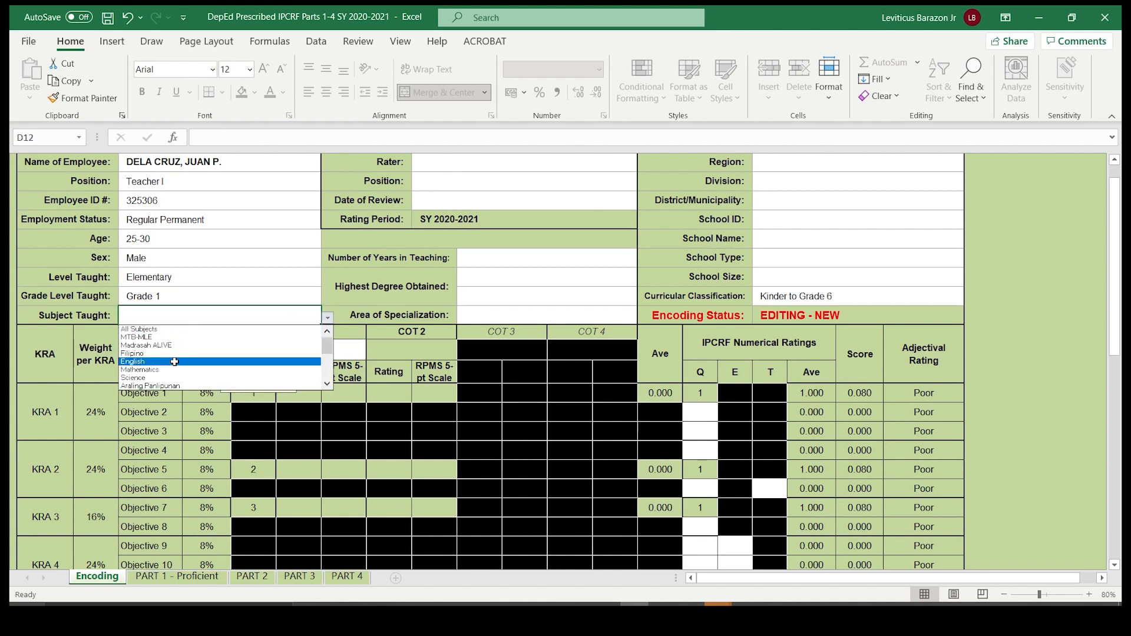
pyautogui.click(133, 377)
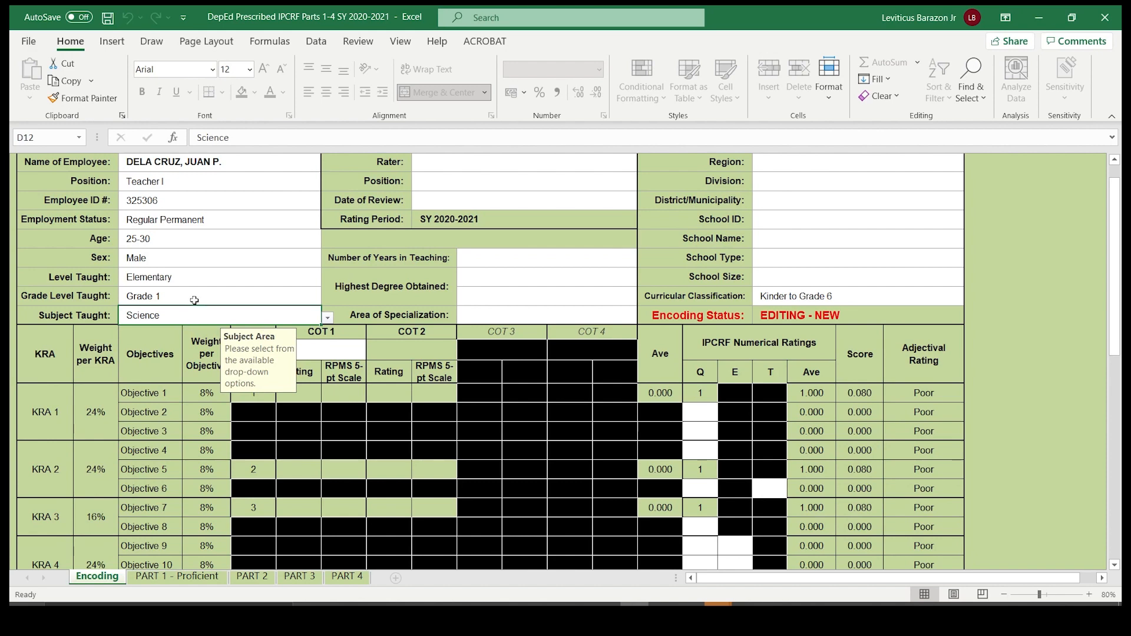
# - Set the Number of Years in Teaching to 4-10 years
pyautogui.scroll(1, 410, 243)
pyautogui.scroll(-1, 411, 243)
pyautogui.click(501, 264)
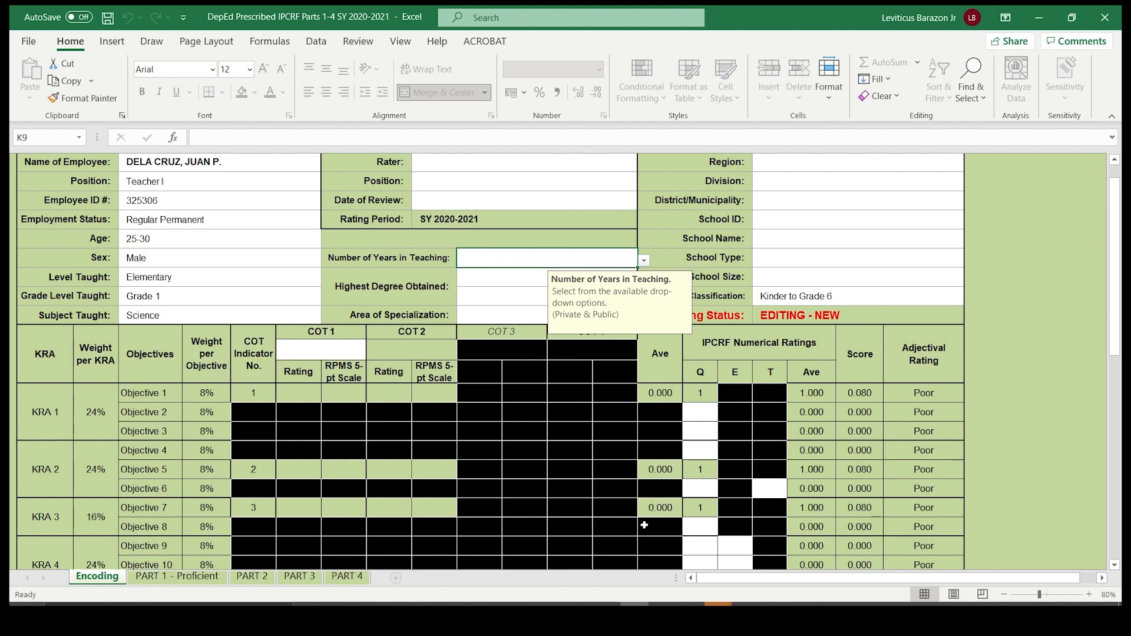
pyautogui.hotkey('alt', 'Down')
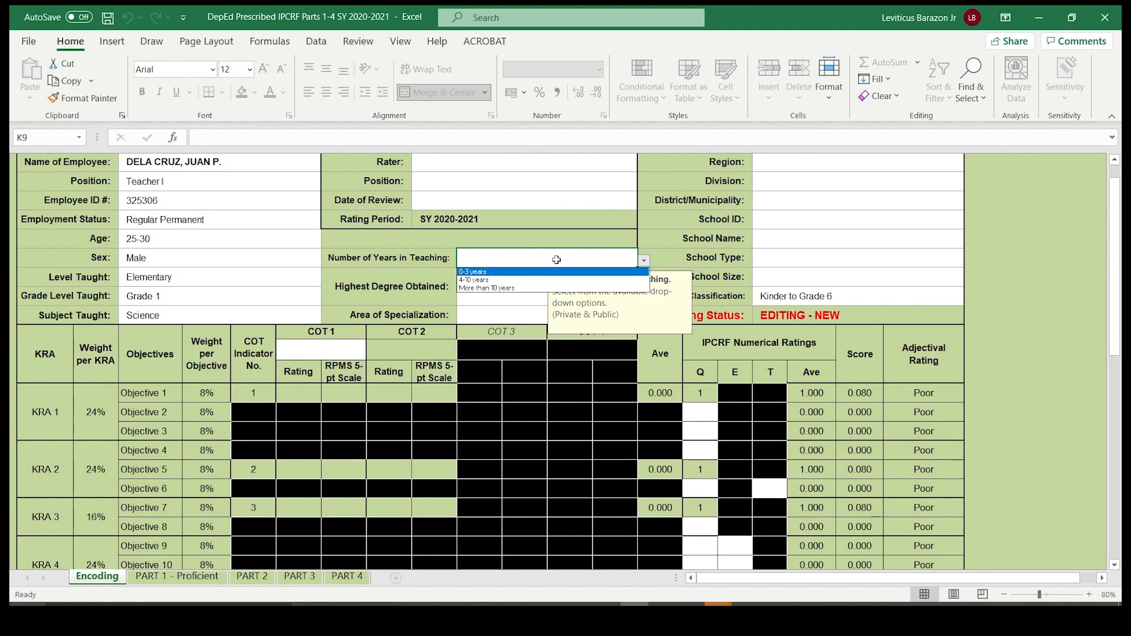
pyautogui.click(489, 279)
# - Set the Highest Degree Obtained to Bachelor's Degree and specify 18 Masteral Units in the cell below it
pyautogui.click(493, 278)
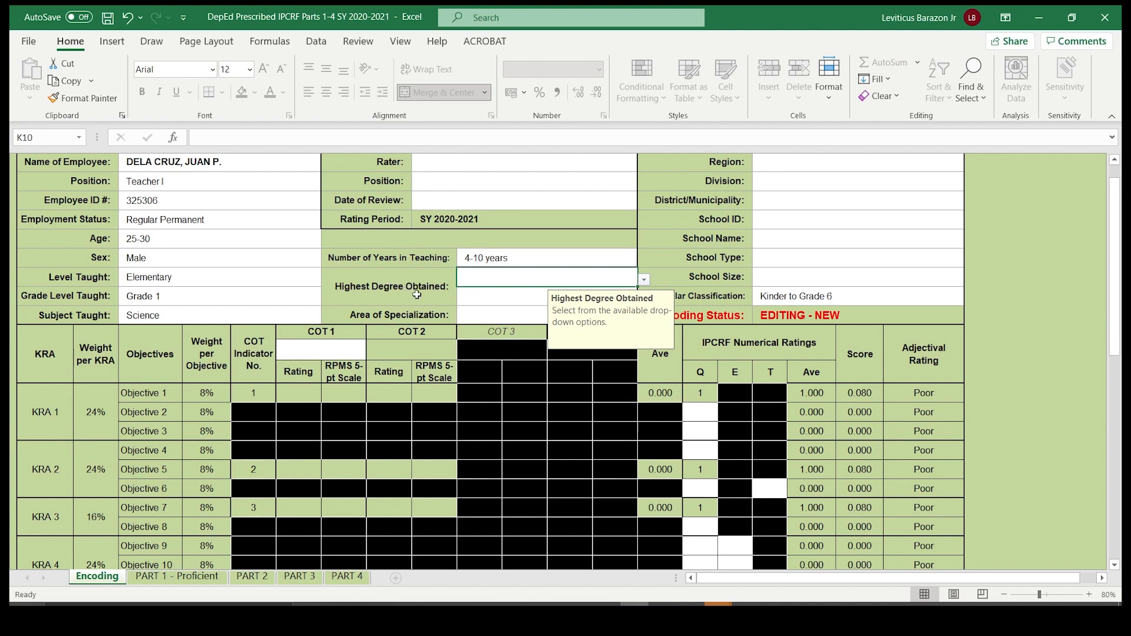
pyautogui.hotkey('alt', 'Down')
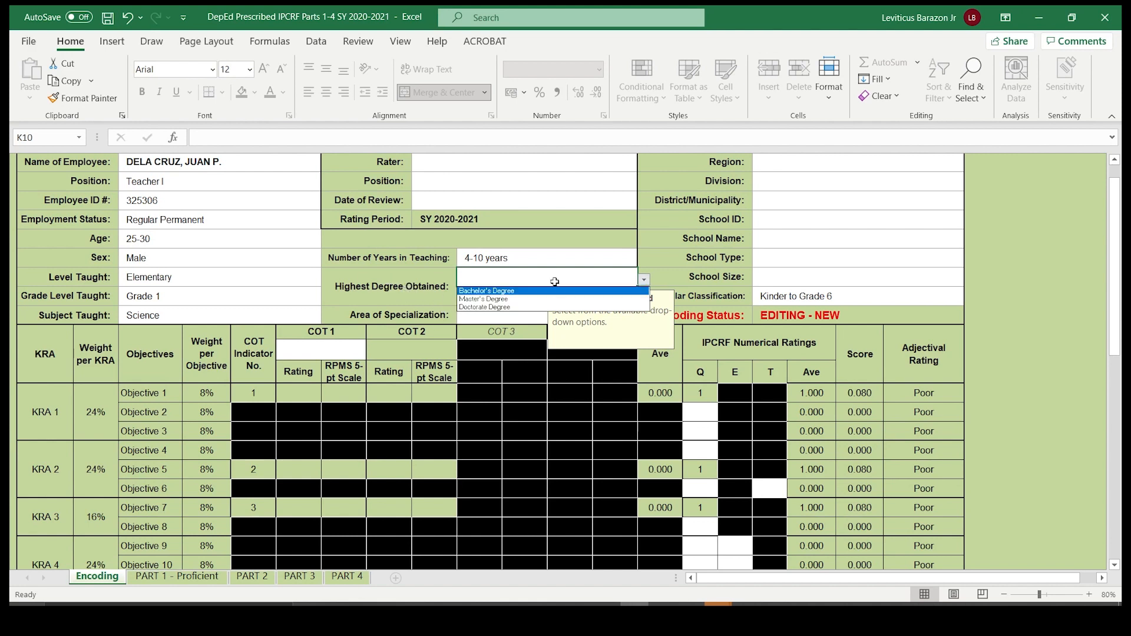
pyautogui.press('Down')
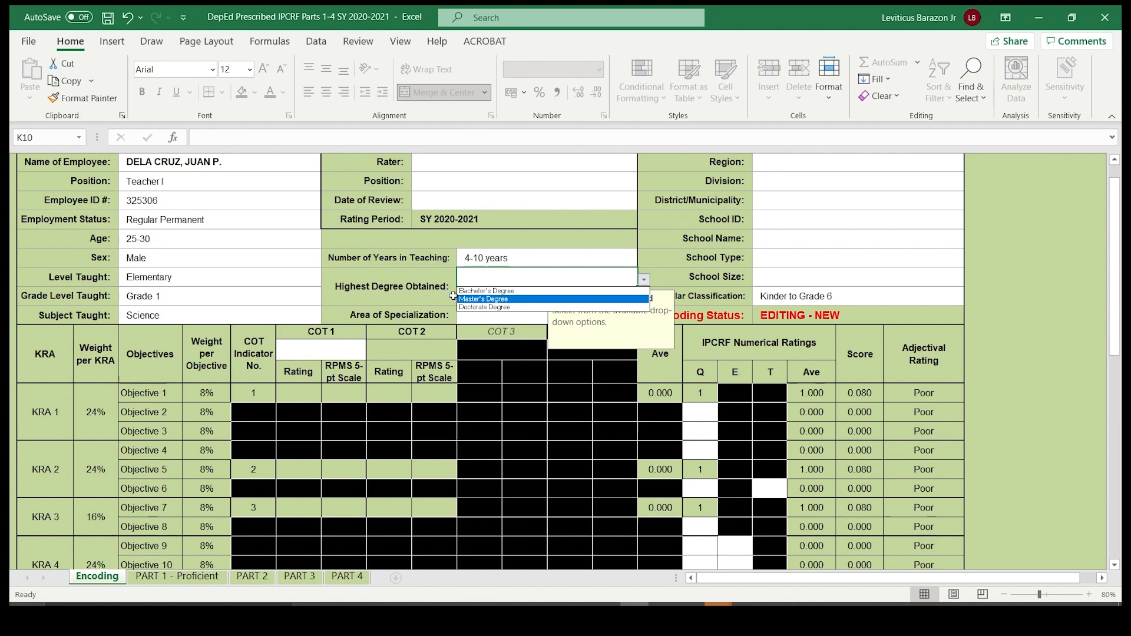
pyautogui.press('Down')
pyautogui.click(482, 291)
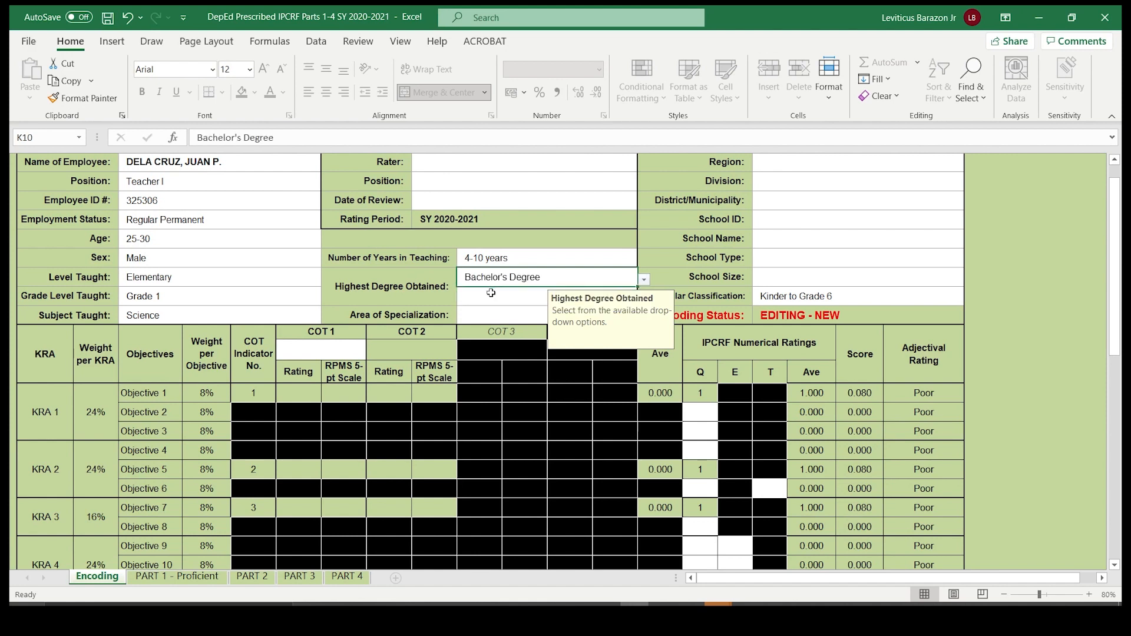
pyautogui.click(476, 300)
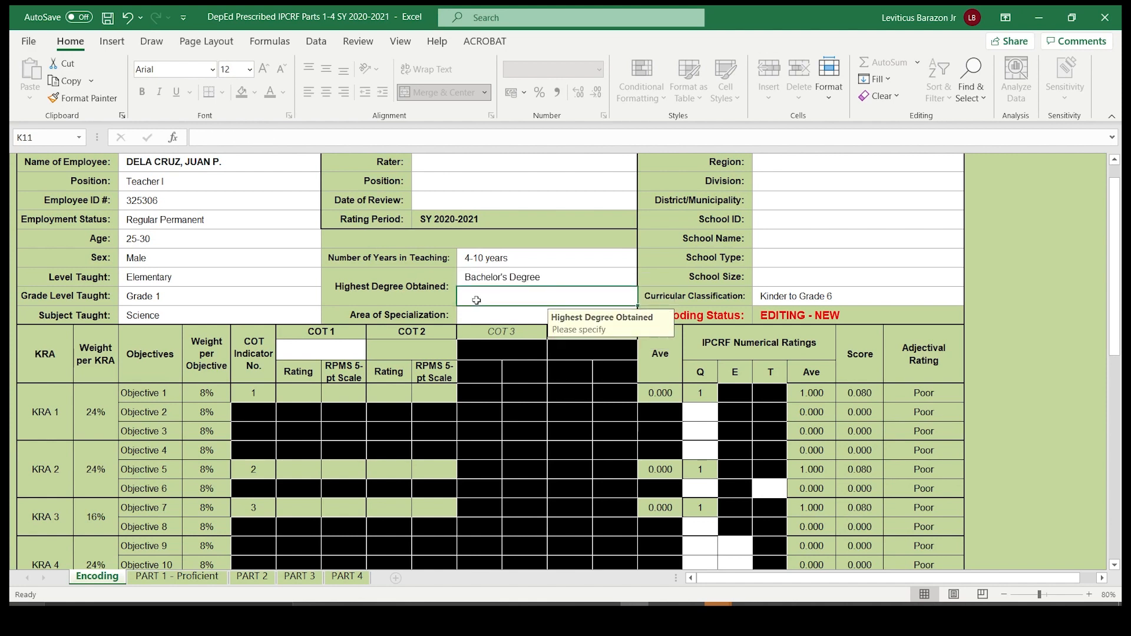
pyautogui.write('18 Masteral Units')
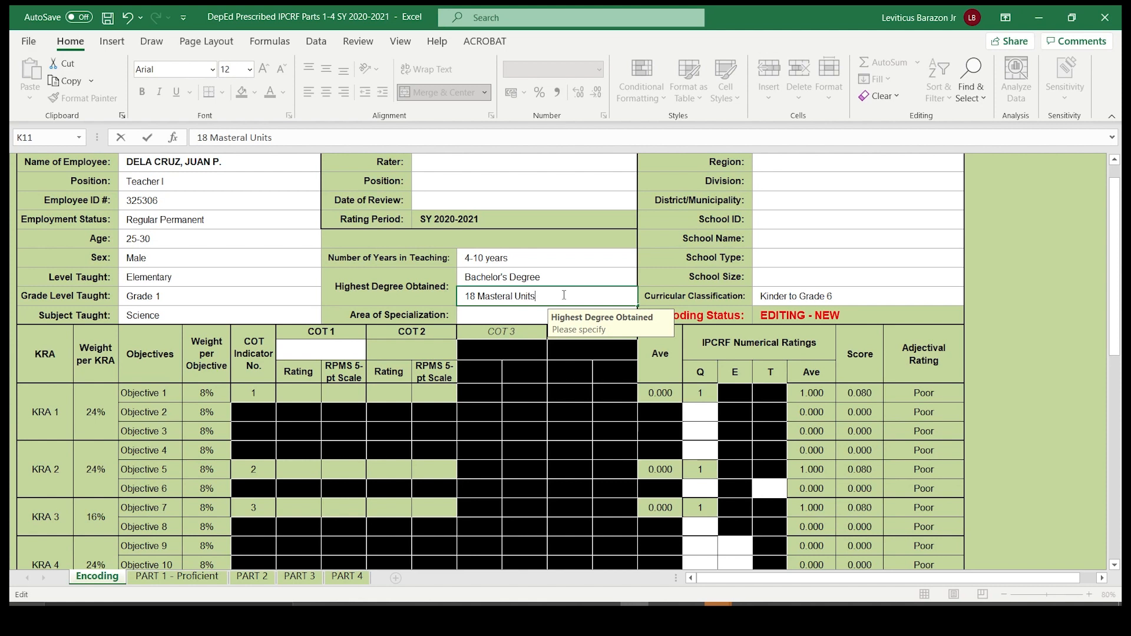
# - Set the Area of Specialization to General Science
pyautogui.click(493, 312)
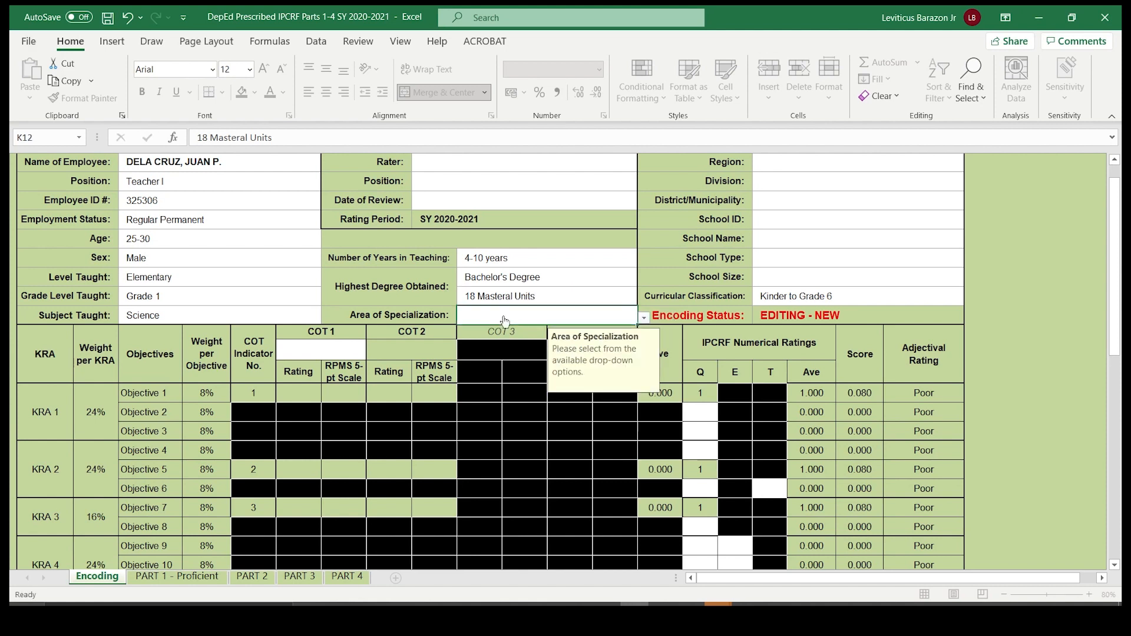
pyautogui.click(643, 320)
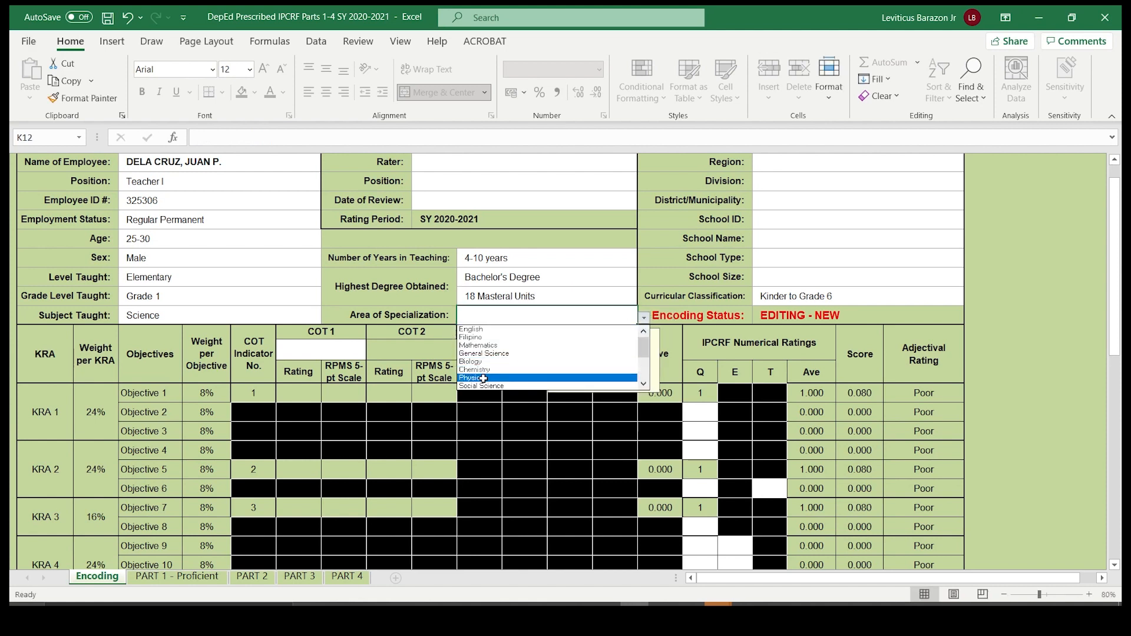
pyautogui.click(465, 353)
# - Enter the rater's full name in all capitals, with the last name first
pyautogui.scroll(1, 530, 280)
pyautogui.scroll(-1, 530, 280)
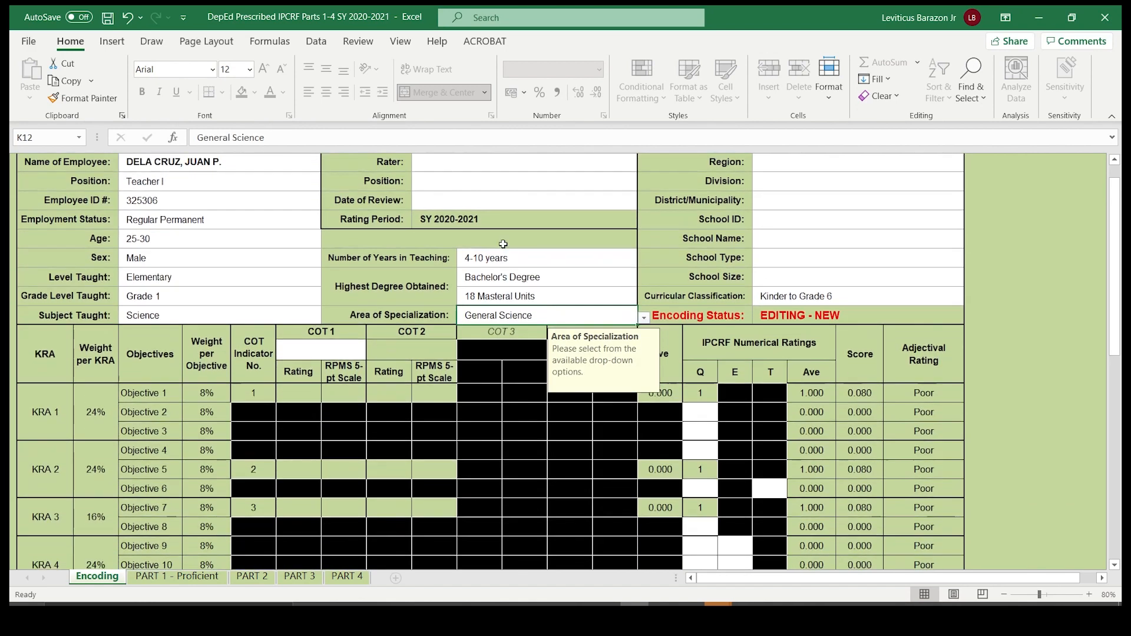
pyautogui.click(505, 164)
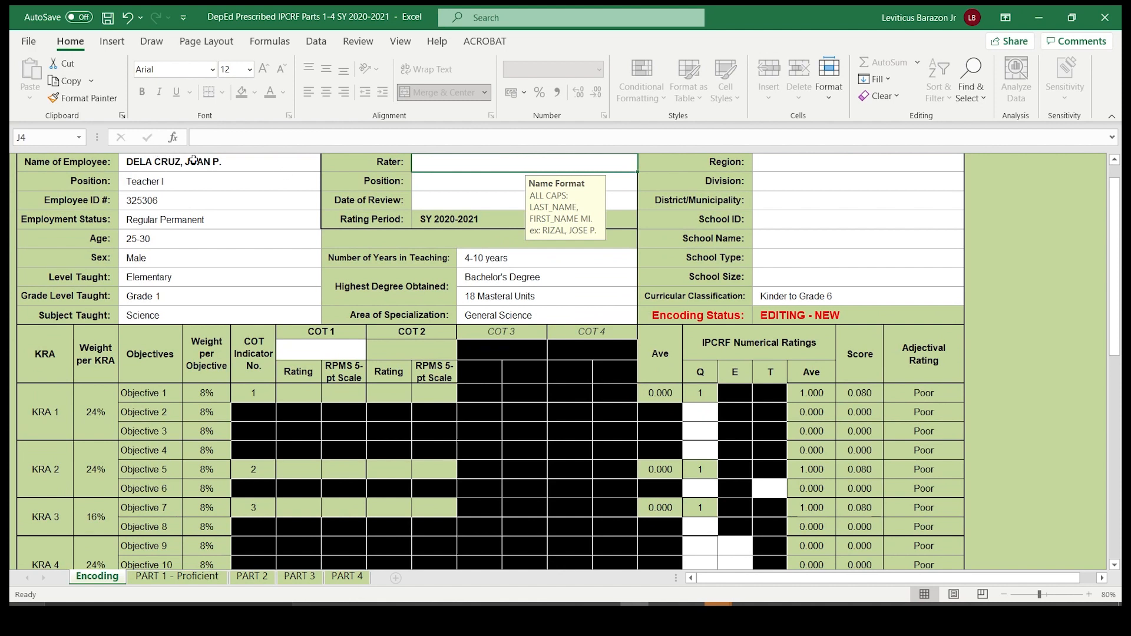
pyautogui.doubleClick(447, 163)
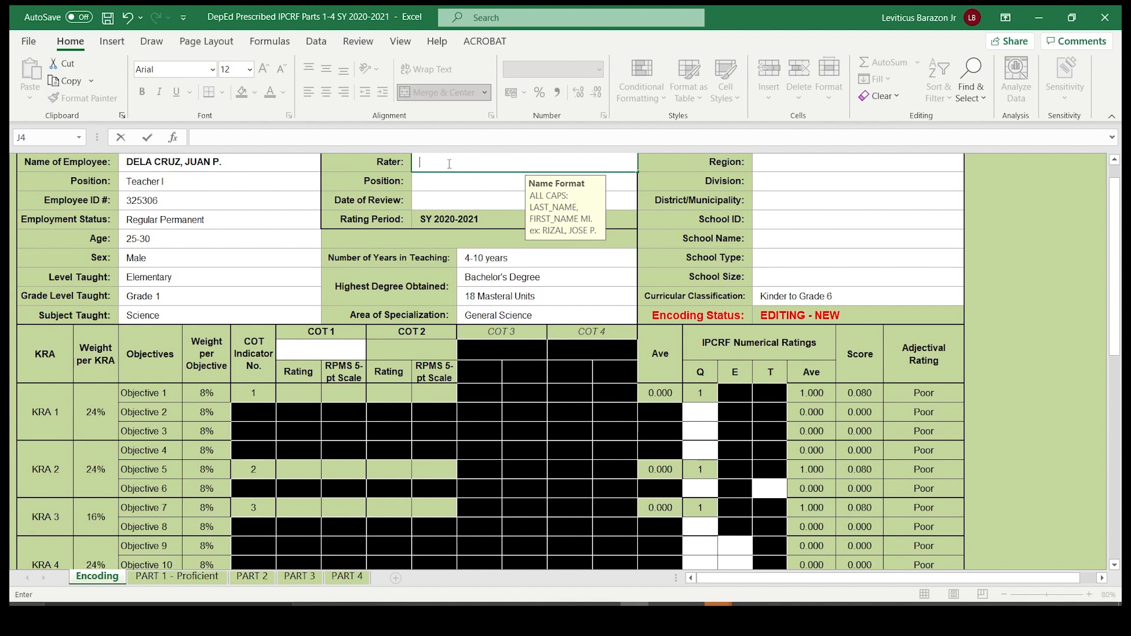
pyautogui.write('RIZAL, JOSE P')
pyautogui.press('Tab')
# - Set the rater's position to Principal IV
pyautogui.click(481, 180)
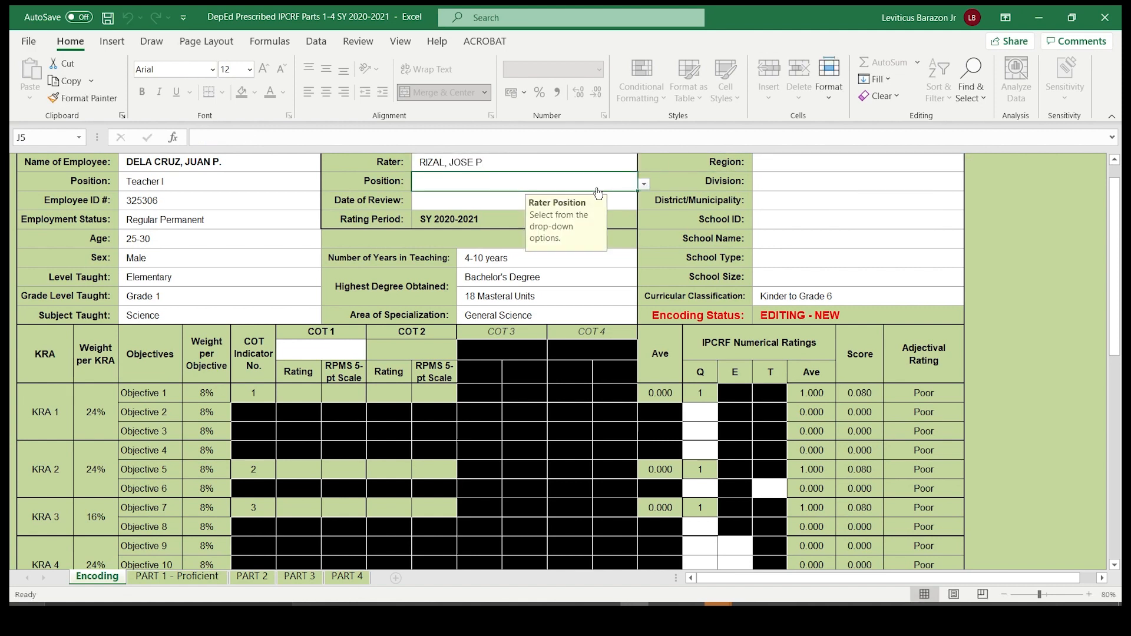
pyautogui.click(643, 184)
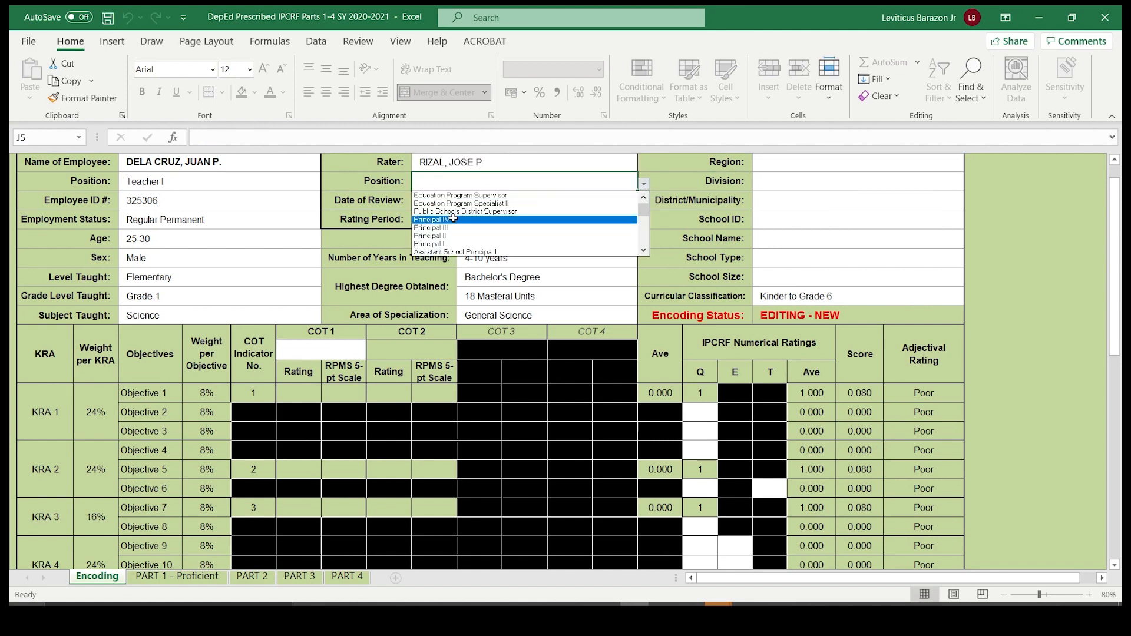
pyautogui.click(424, 219)
# - Enter 2021-07-11 as the Date of Review
pyautogui.click(424, 200)
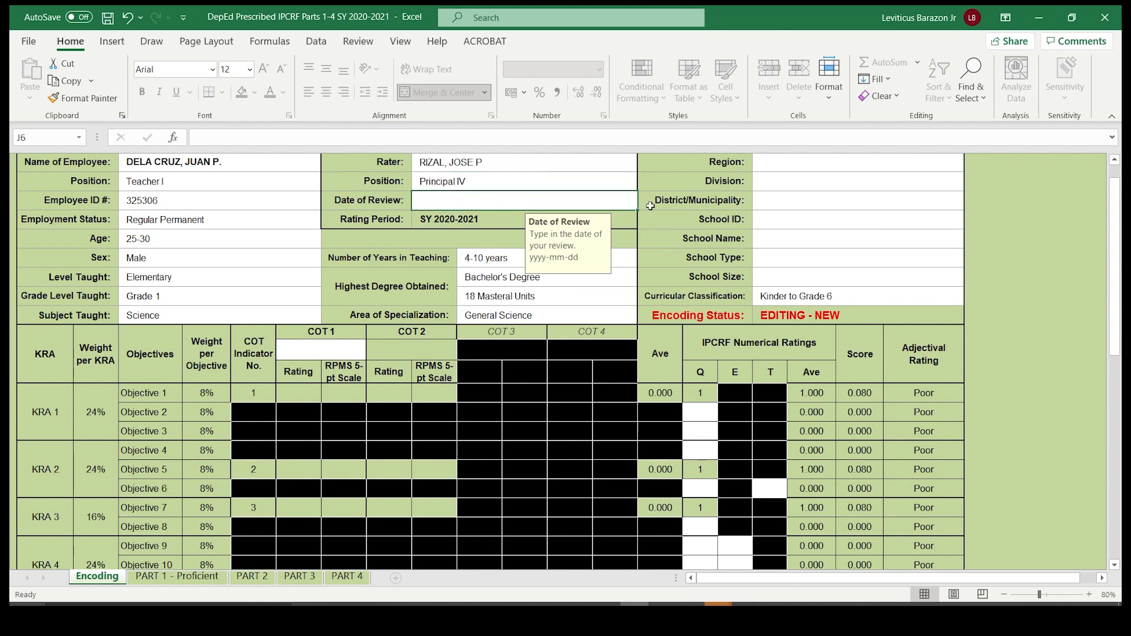
pyautogui.doubleClick(499, 203)
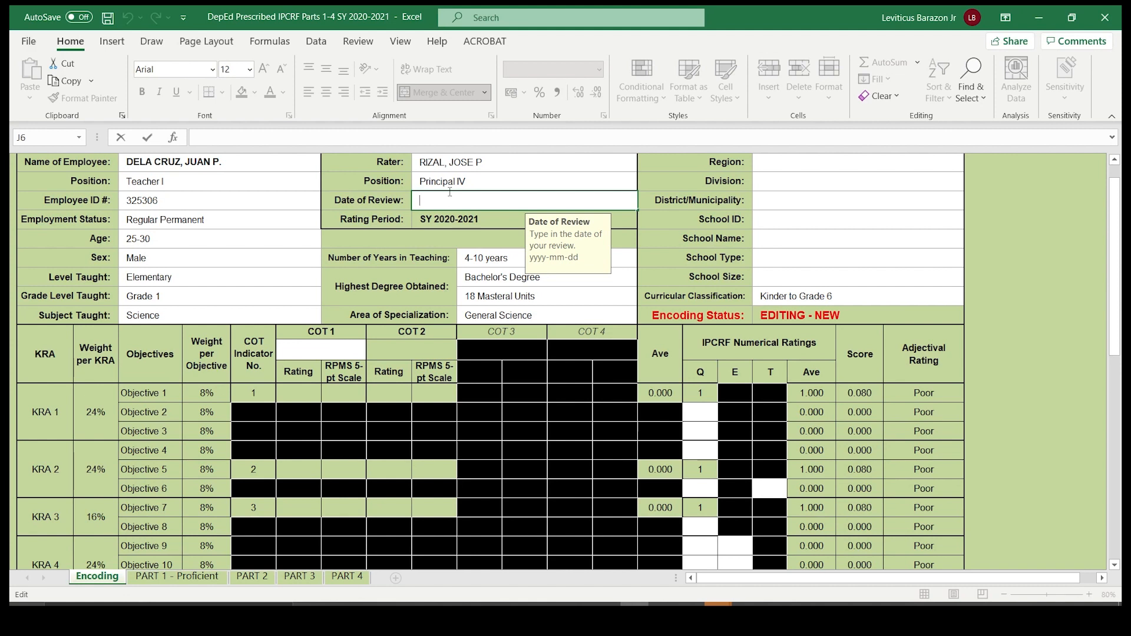
pyautogui.write('2021-07-11')
# - Set the school's Region to V - Bicol Region
pyautogui.scroll(2, 564, 276)
pyautogui.scroll(-2, 648, 235)
pyautogui.click(802, 161)
pyautogui.hotkey('alt', 'Down')
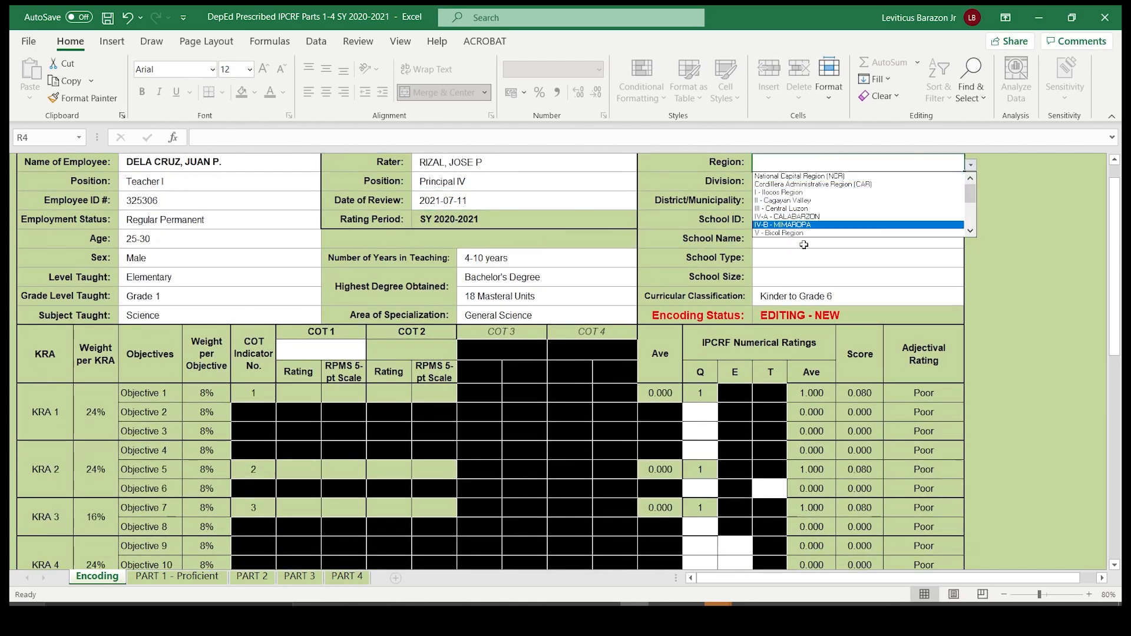
pyautogui.press('Escape')
pyautogui.hotkey('alt', 'Down')
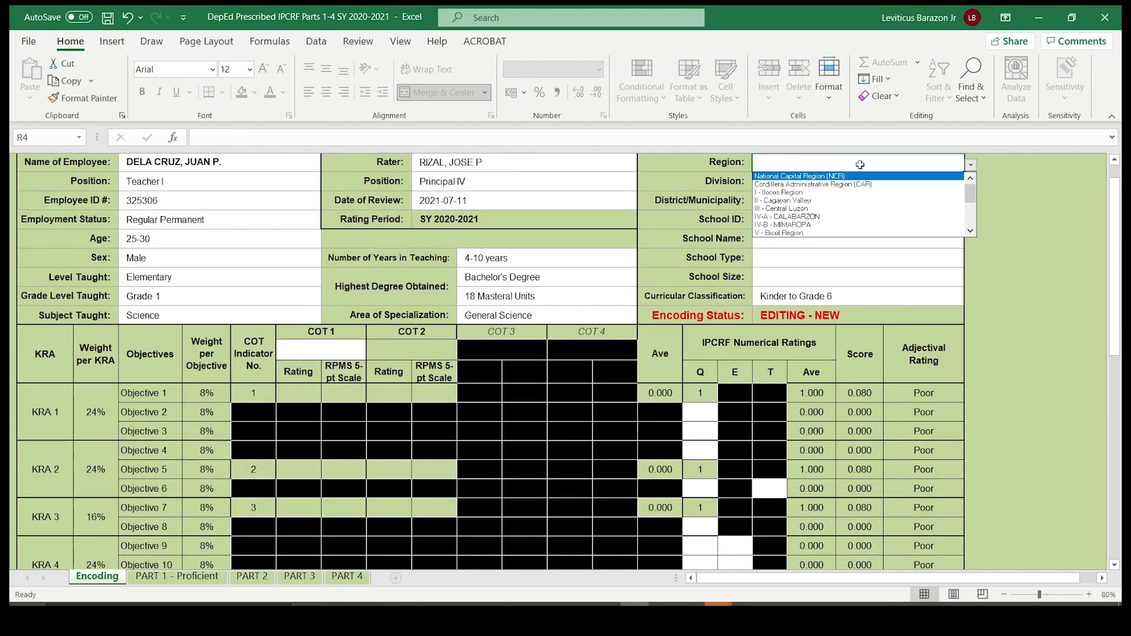
pyautogui.click(786, 232)
# - Set the school's Division to Iriga City and enter District II as the District/Municipality
pyautogui.click(767, 184)
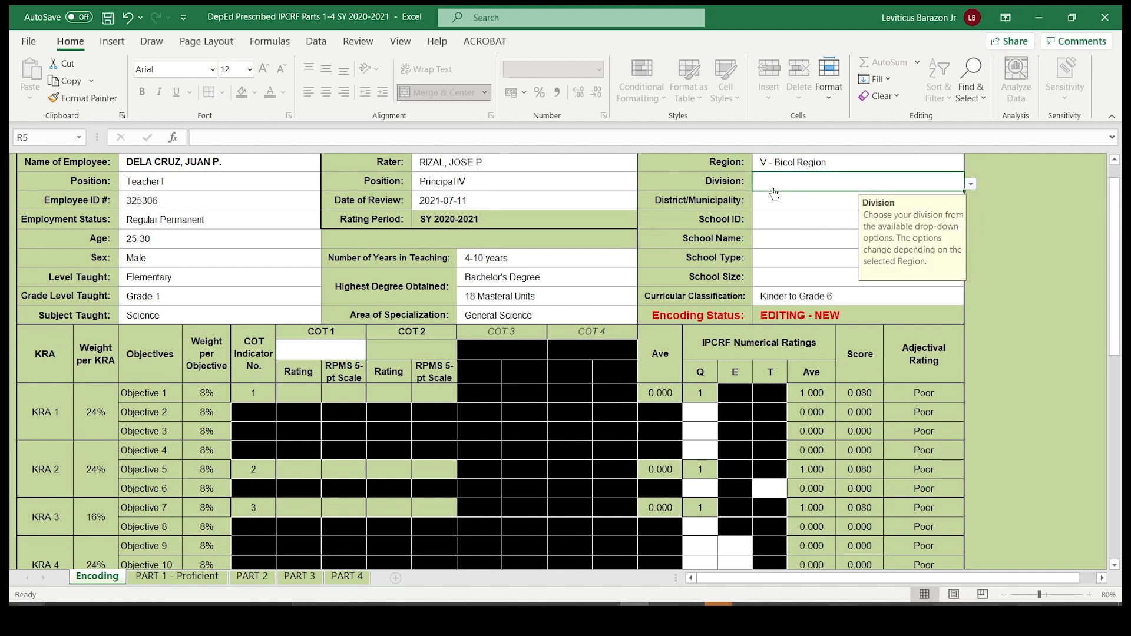
pyautogui.click(968, 182)
pyautogui.click(767, 227)
pyautogui.click(789, 202)
pyautogui.write('District II')
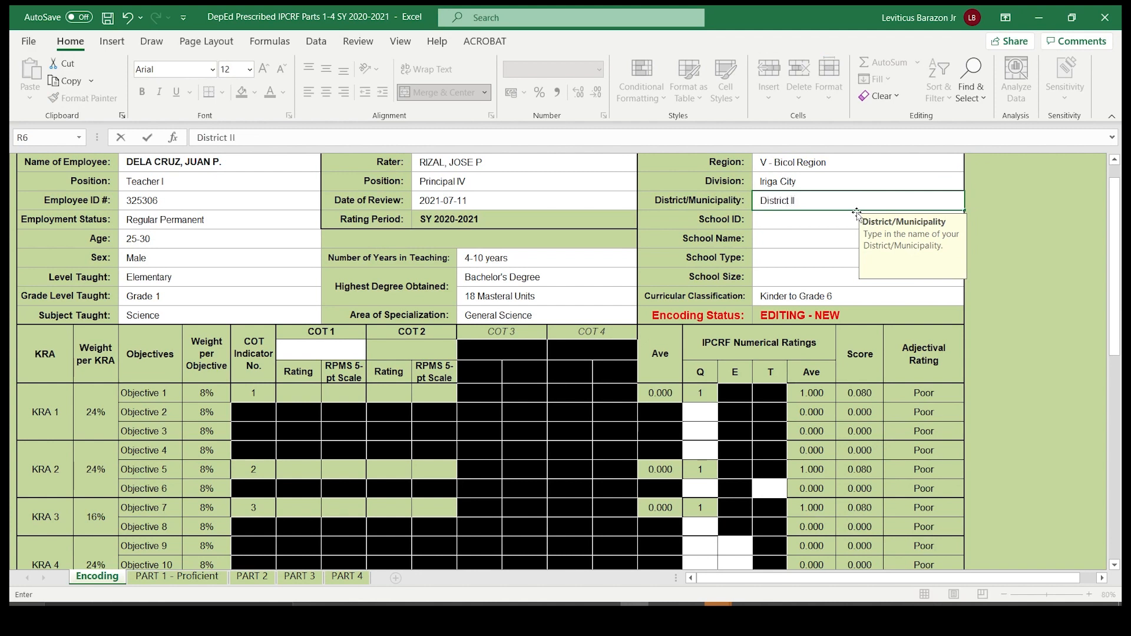
pyautogui.press('Return')
# - Enter the school's ID number in the School ID cell
pyautogui.click(827, 226)
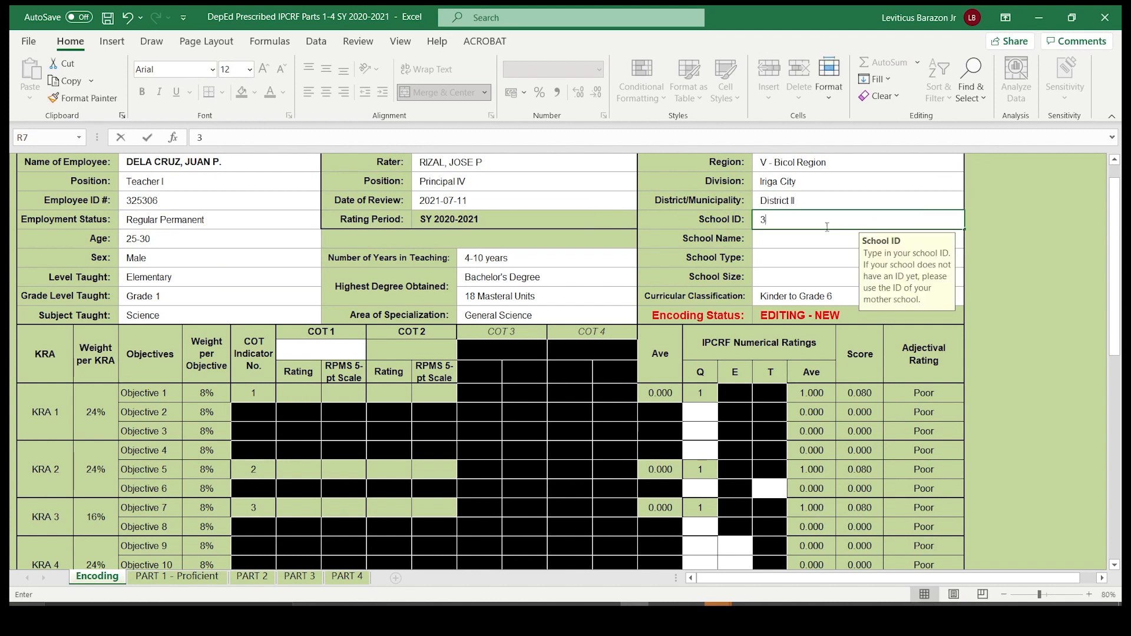
pyautogui.write('3256306')
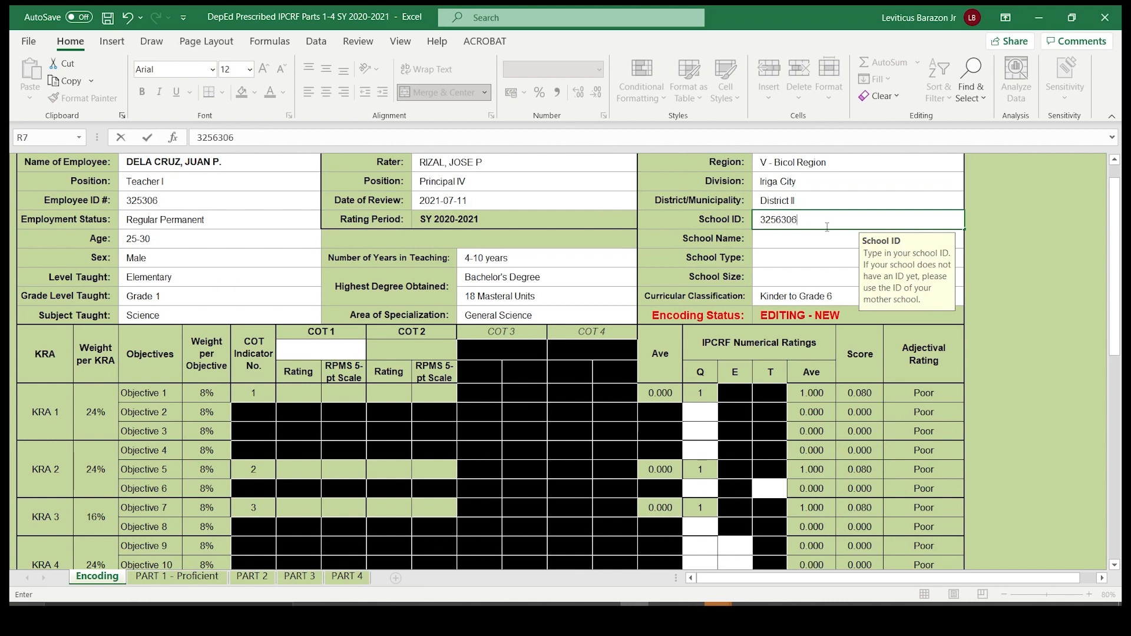
# - Replace the rejected School ID with a valid six-digit school ID number
pyautogui.click(764, 247)
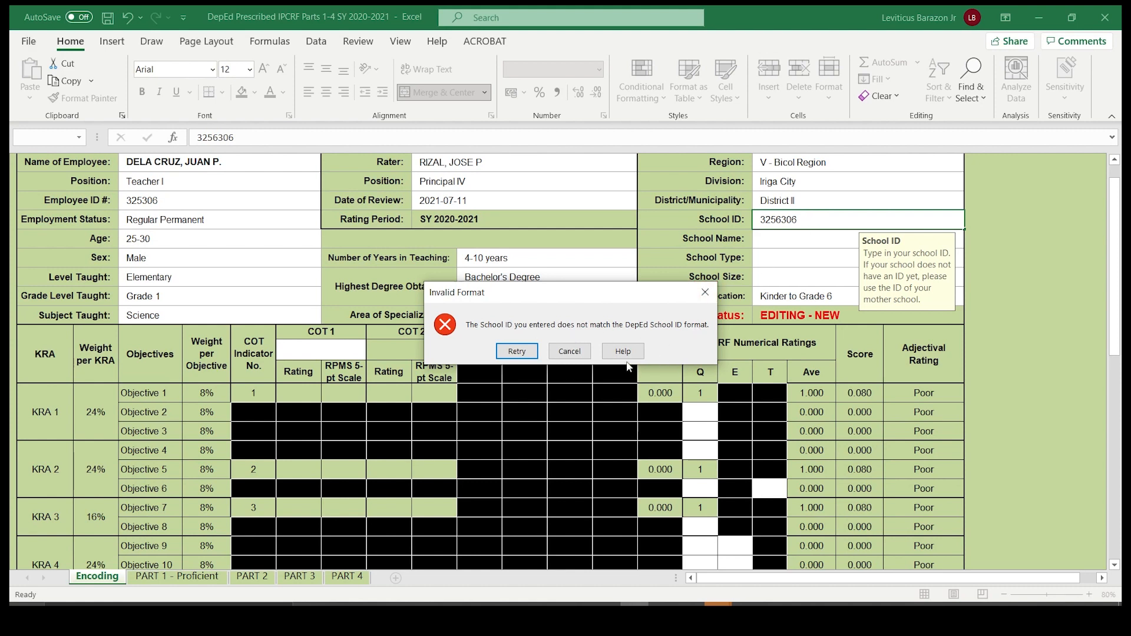
pyautogui.click(516, 351)
pyautogui.write('3')
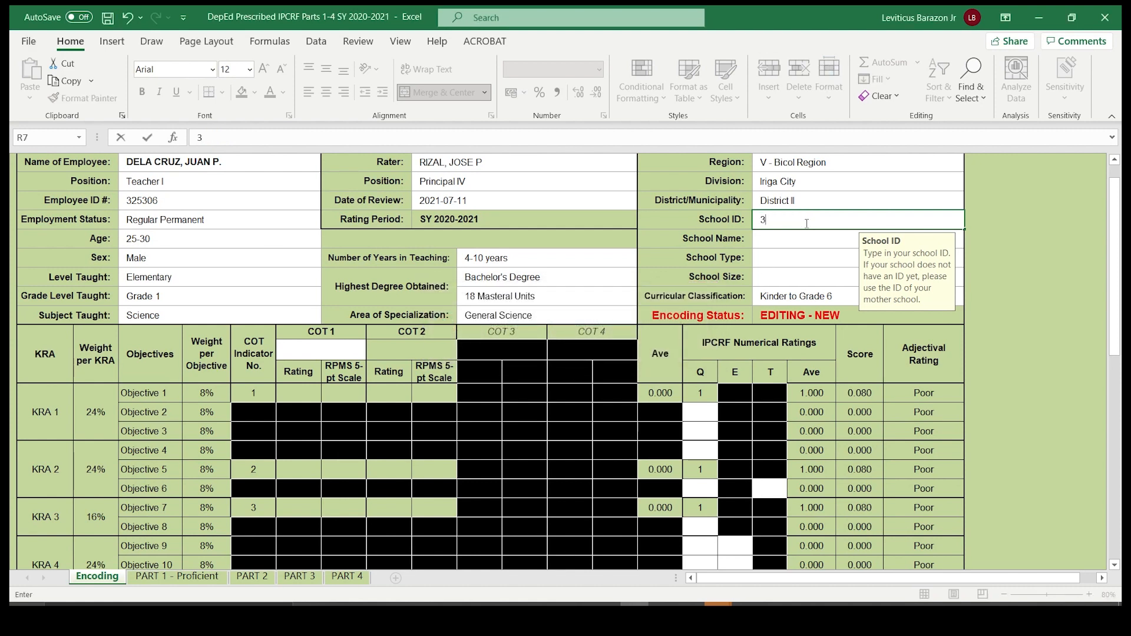
pyautogui.write('25306')
pyautogui.press('Return')
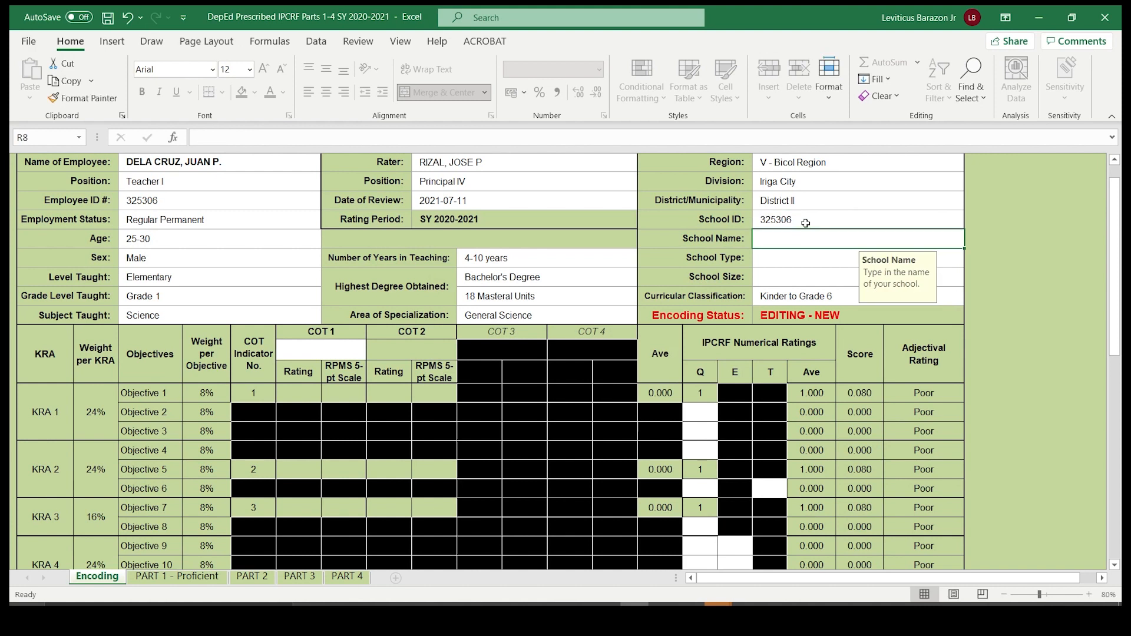
# - Enter Baliran Elementary School as the School Name
pyautogui.doubleClick(782, 241)
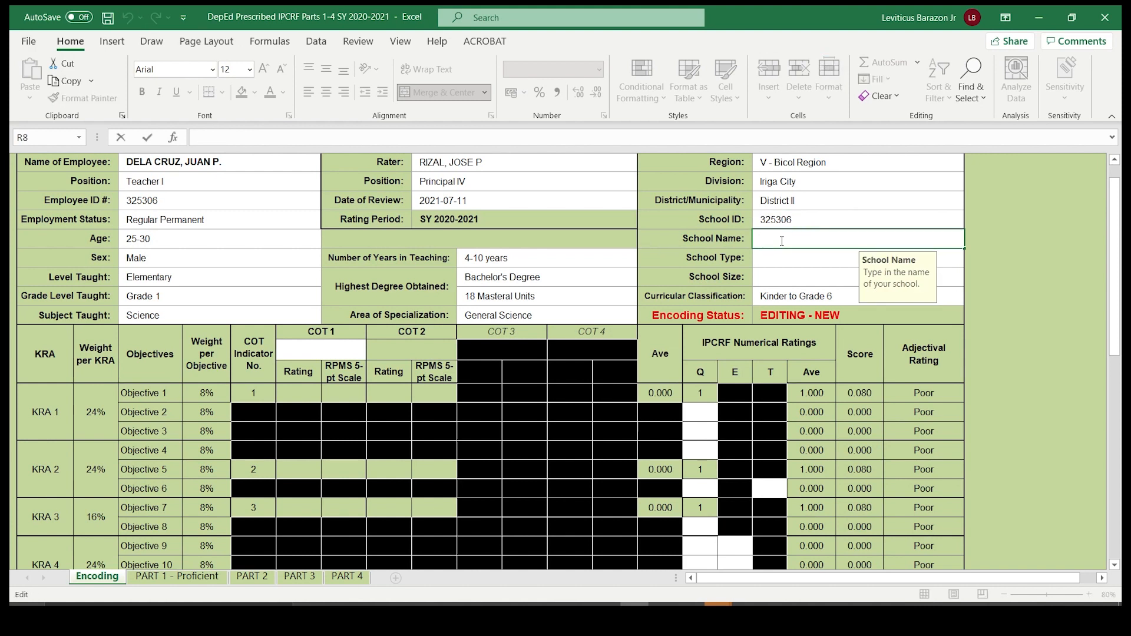
pyautogui.write('Baliran Elementary School')
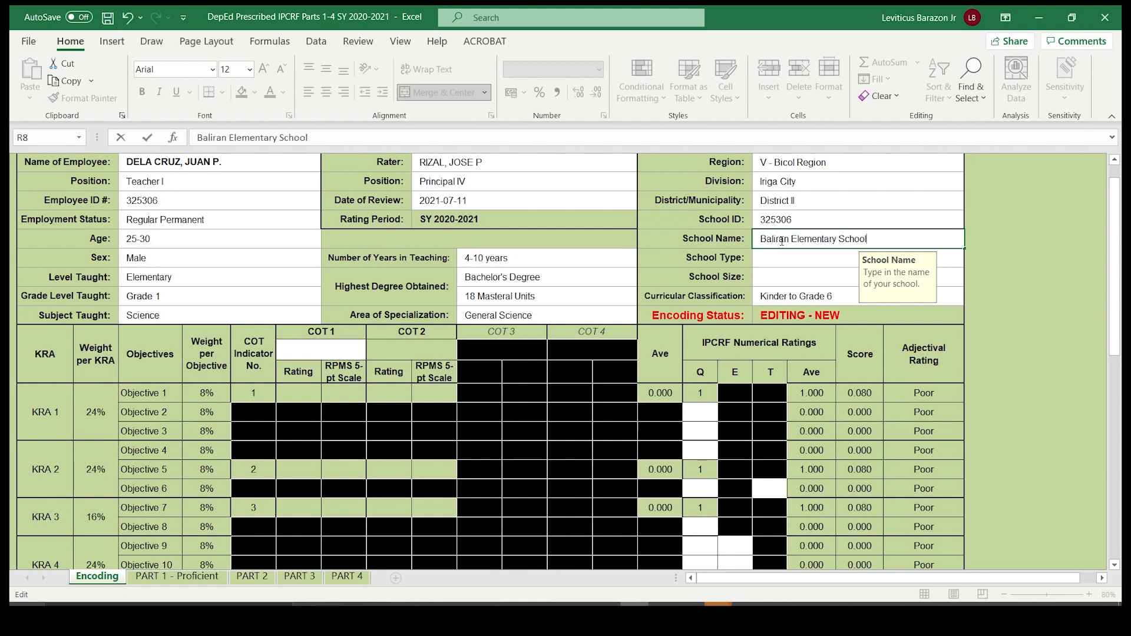
pyautogui.press('Return')
# - Set the School Type to Urban and the School Size to Medium
pyautogui.click(827, 265)
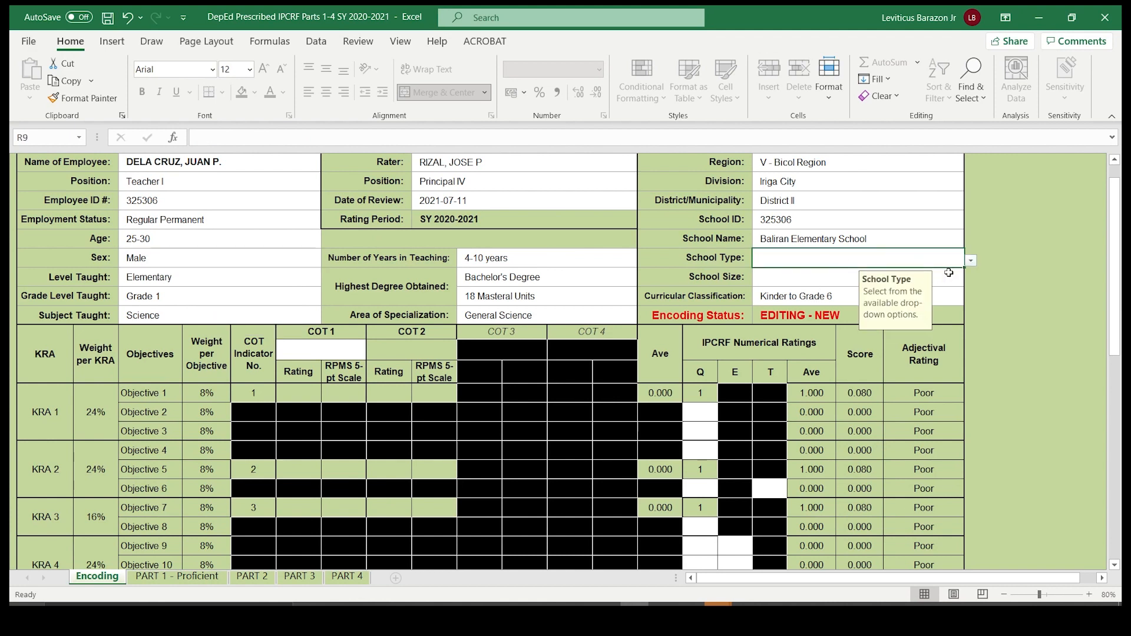
pyautogui.click(970, 260)
pyautogui.click(776, 275)
pyautogui.click(776, 275)
pyautogui.click(971, 279)
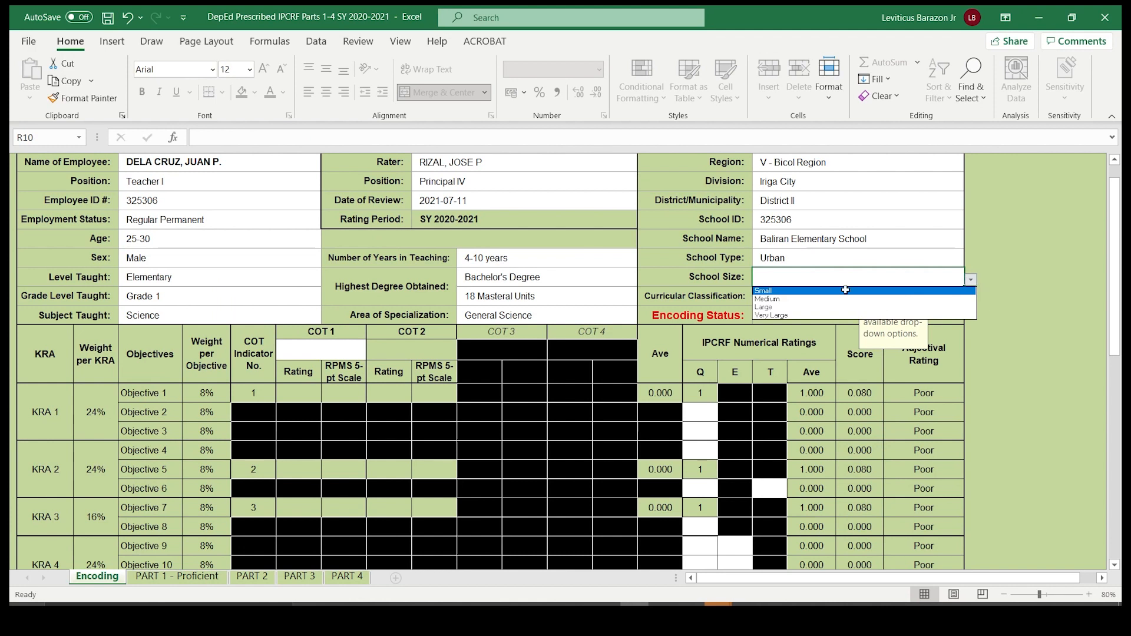
pyautogui.click(766, 299)
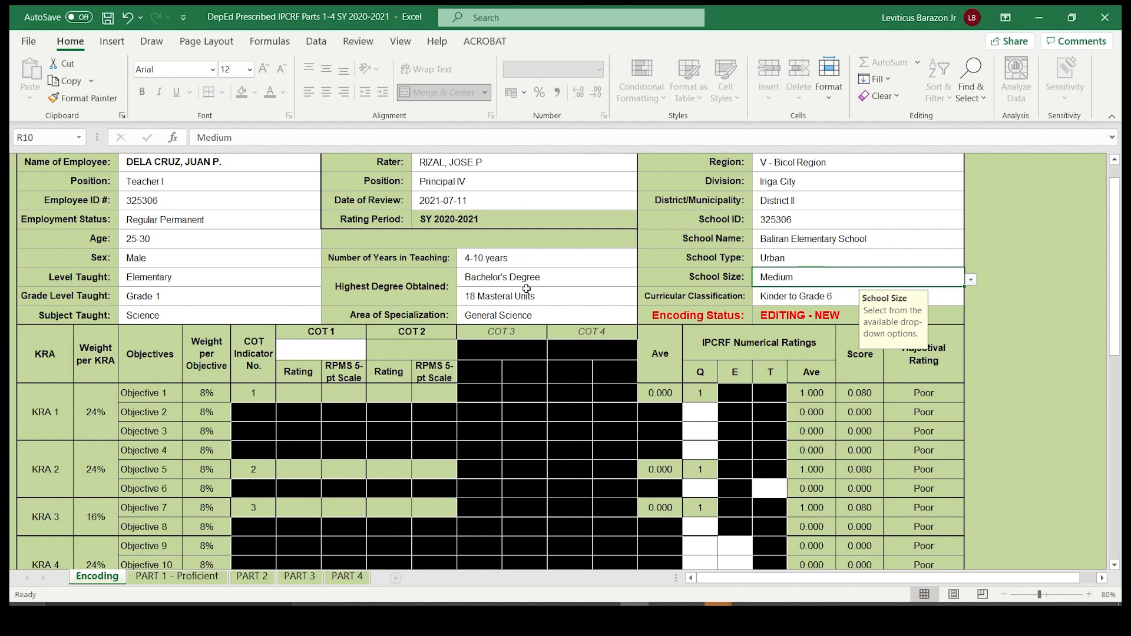
# - Check the input rules of the COT 1 Rating cells for Objectives 1 and 5
pyautogui.scroll(-2, 613, 264)
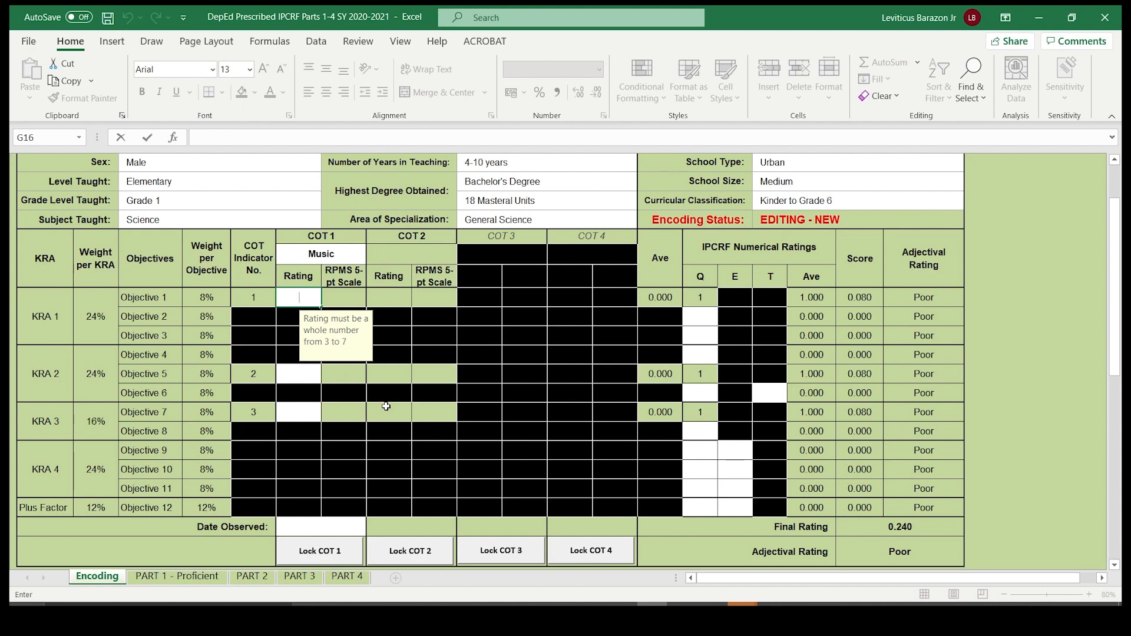
pyautogui.click(298, 373)
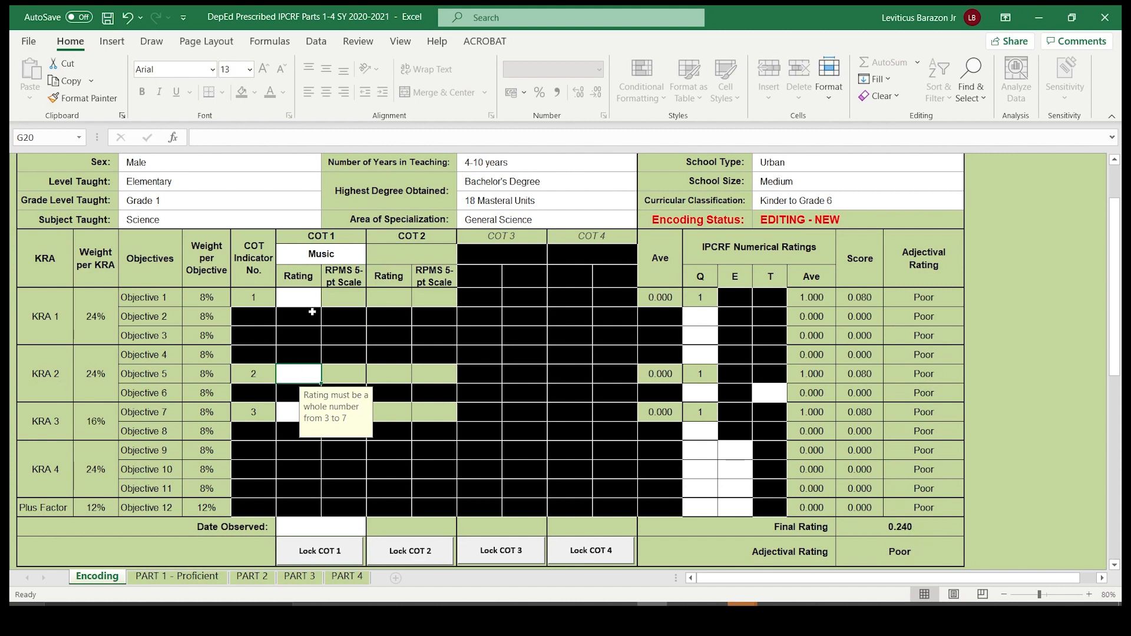
pyautogui.click(296, 299)
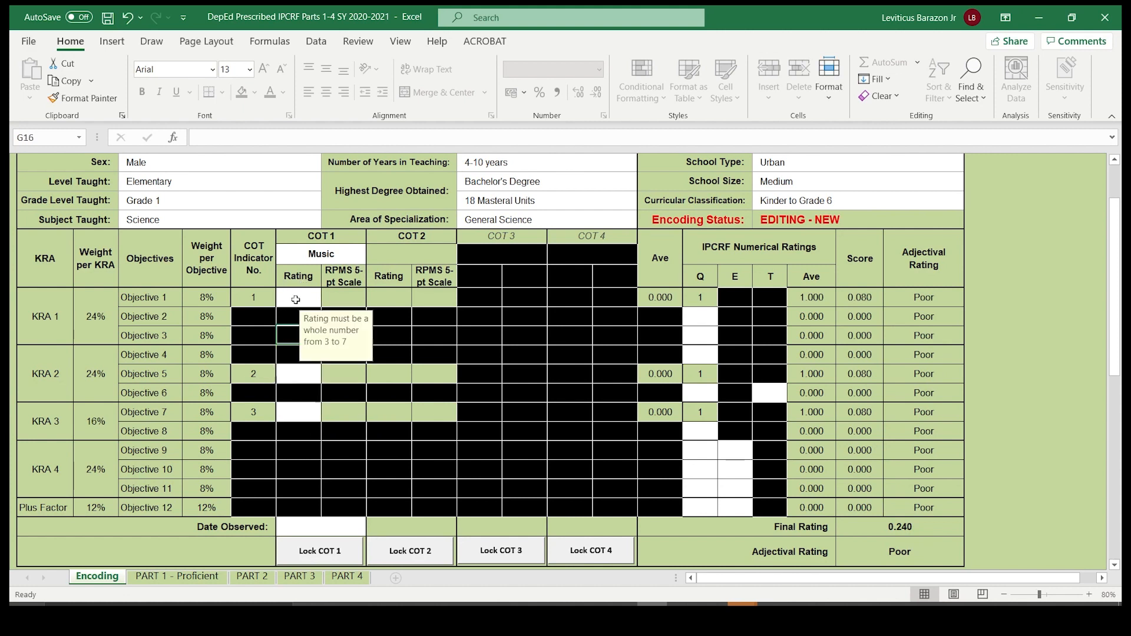
pyautogui.click(299, 378)
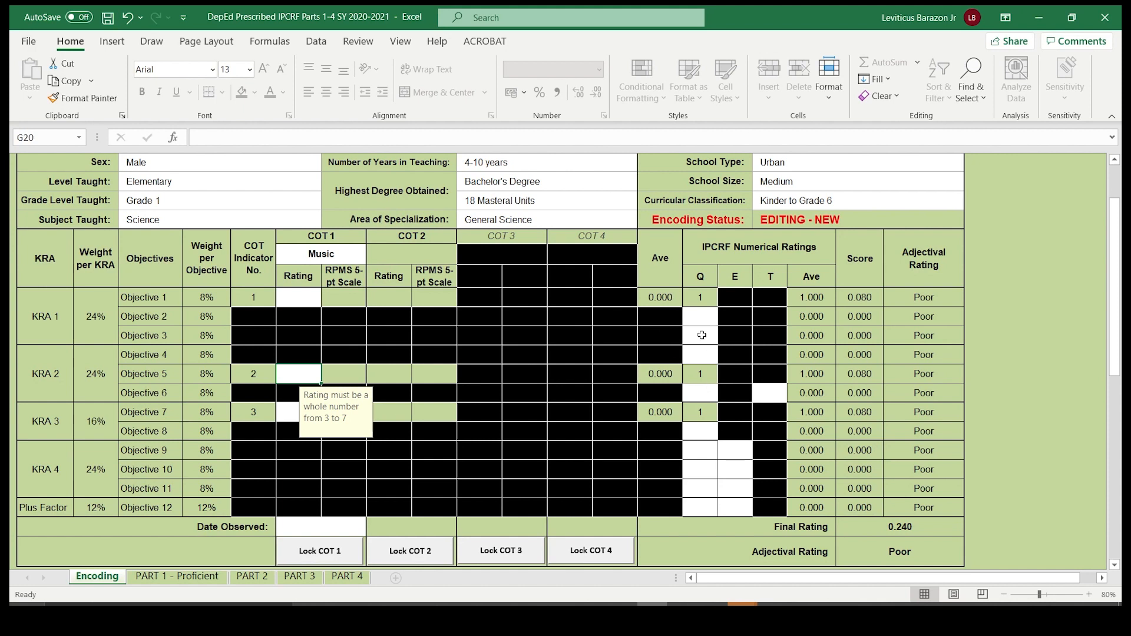
pyautogui.click(305, 298)
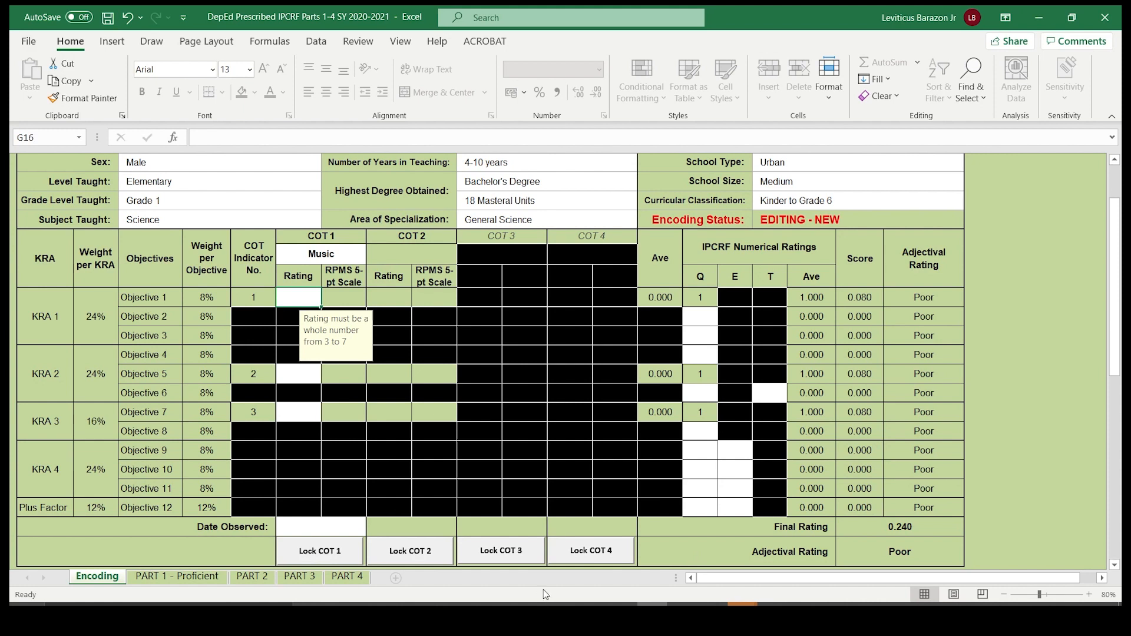
# - Switch to the PowerPoint slide show and go to the KRA 1 Objective 1 slide showing its performance indicators and RPMS transmutation table
pyautogui.moveTo(681, 604)
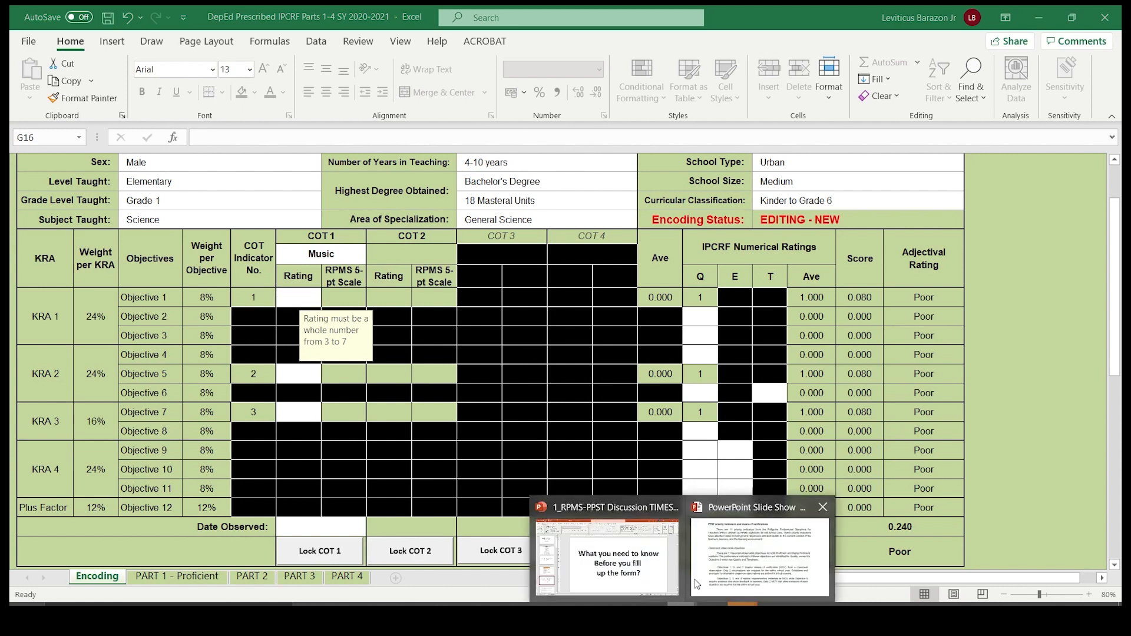
pyautogui.click(727, 560)
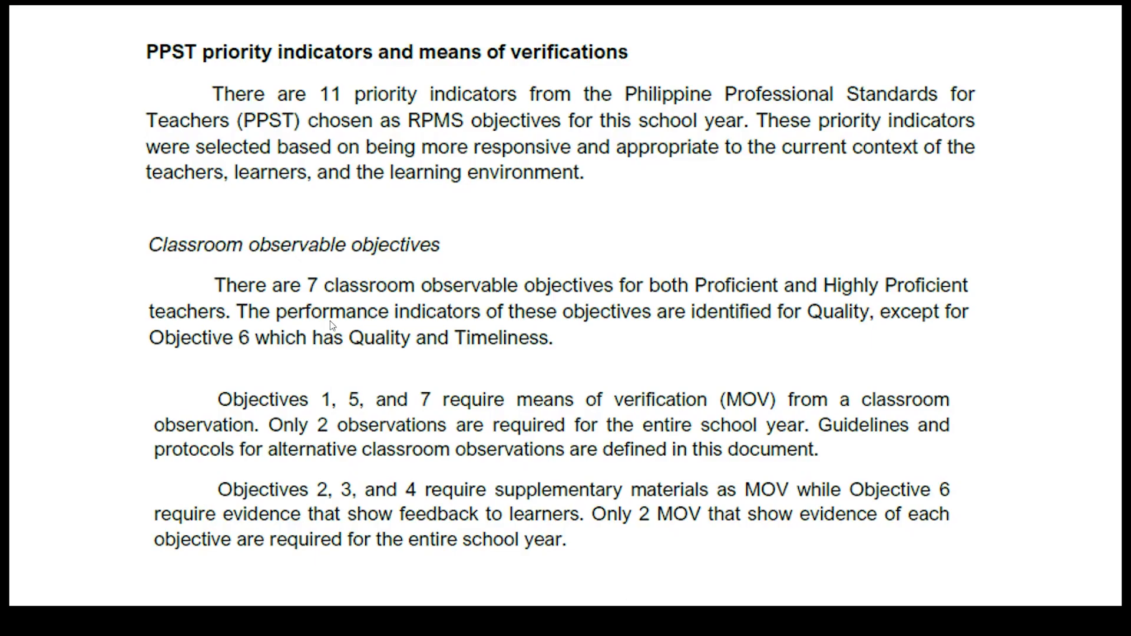
pyautogui.press('Right')
pyautogui.press('Right')
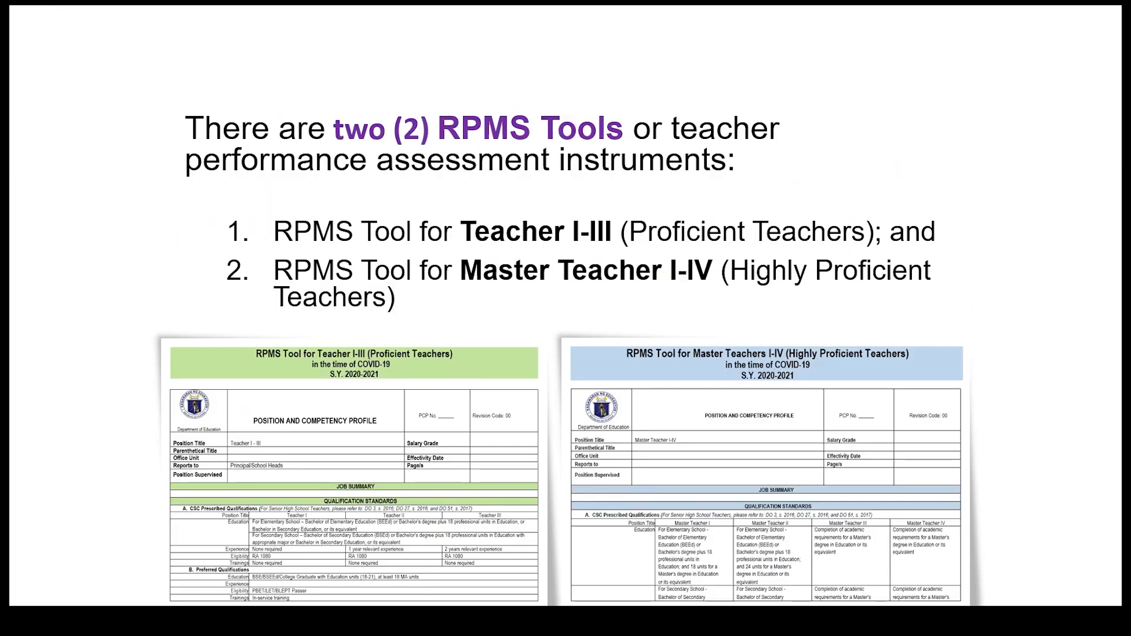
pyautogui.press('Right')
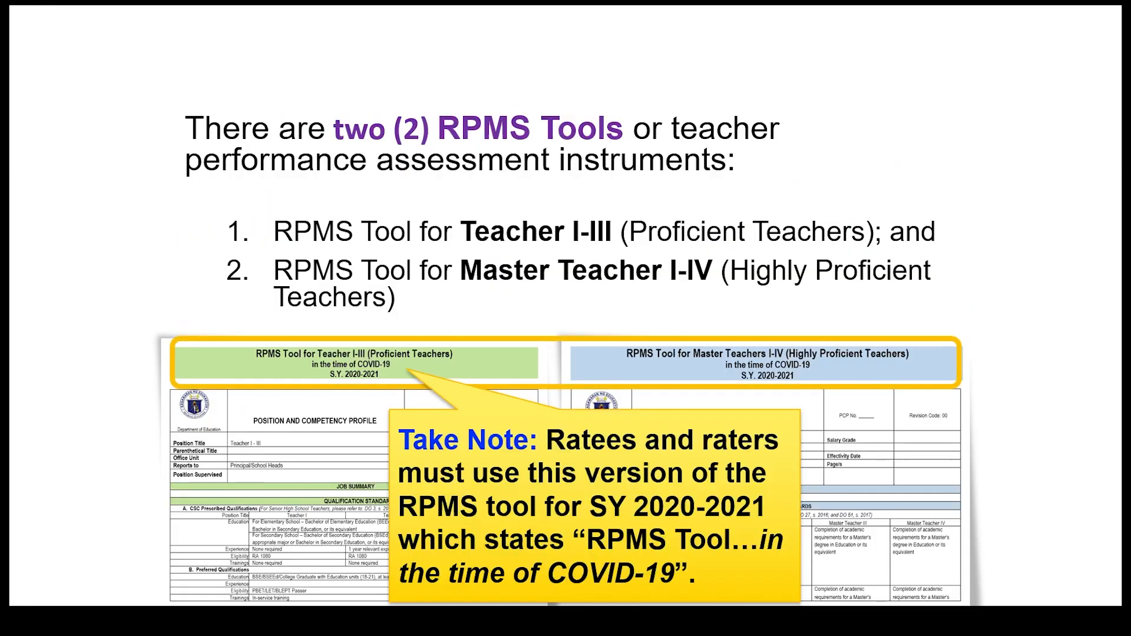
pyautogui.press('Right')
pyautogui.press('Right')
pyautogui.press('Right')
pyautogui.press('Right')
pyautogui.press('Right')
pyautogui.press('Right')
pyautogui.press('Right')
pyautogui.press('Right')
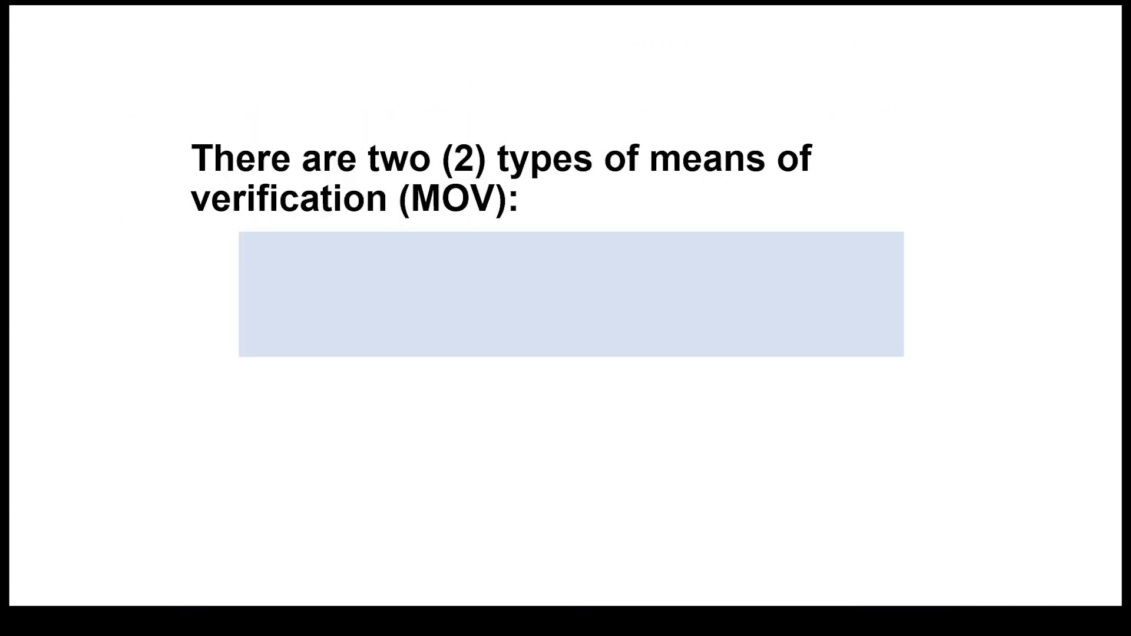
pyautogui.press('Right')
pyautogui.press('Right')
pyautogui.press('Right')
pyautogui.press('Left')
pyautogui.press('Left')
pyautogui.press('Right')
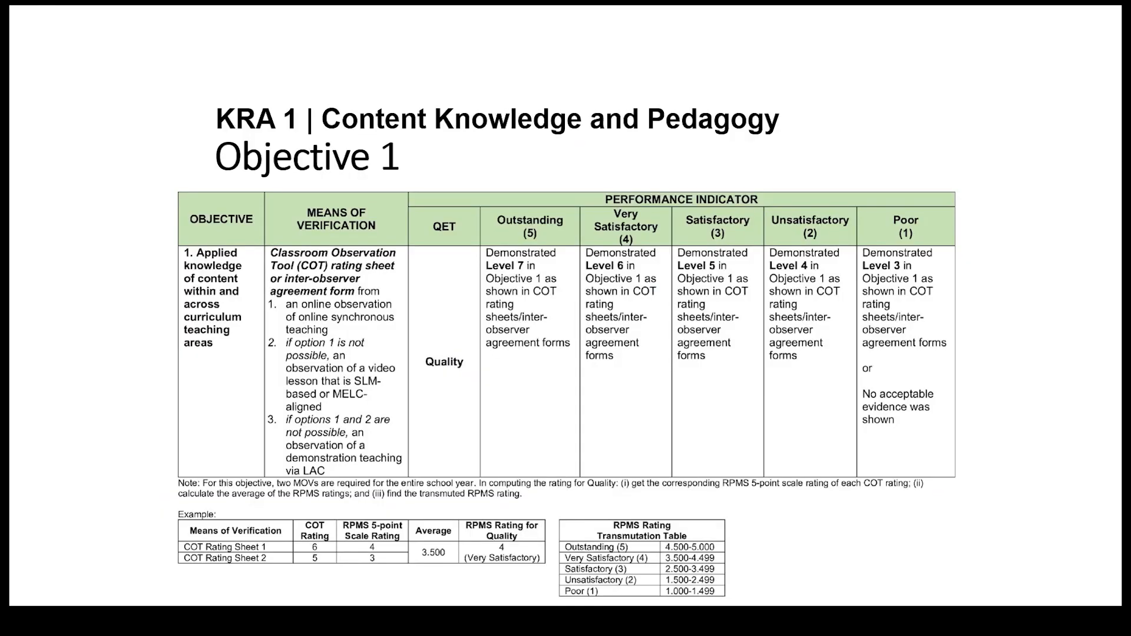
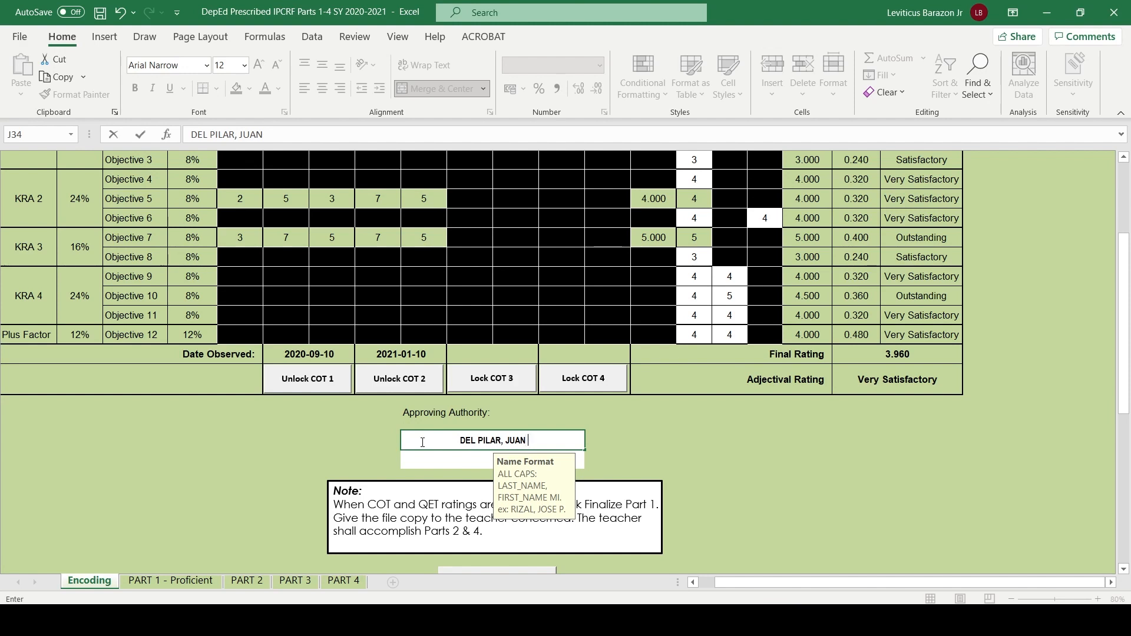
# - Finish entering the approving authority's full name and set the position below it to Schools Division Superintendent
pyautogui.write('M.')
pyautogui.press('Return')
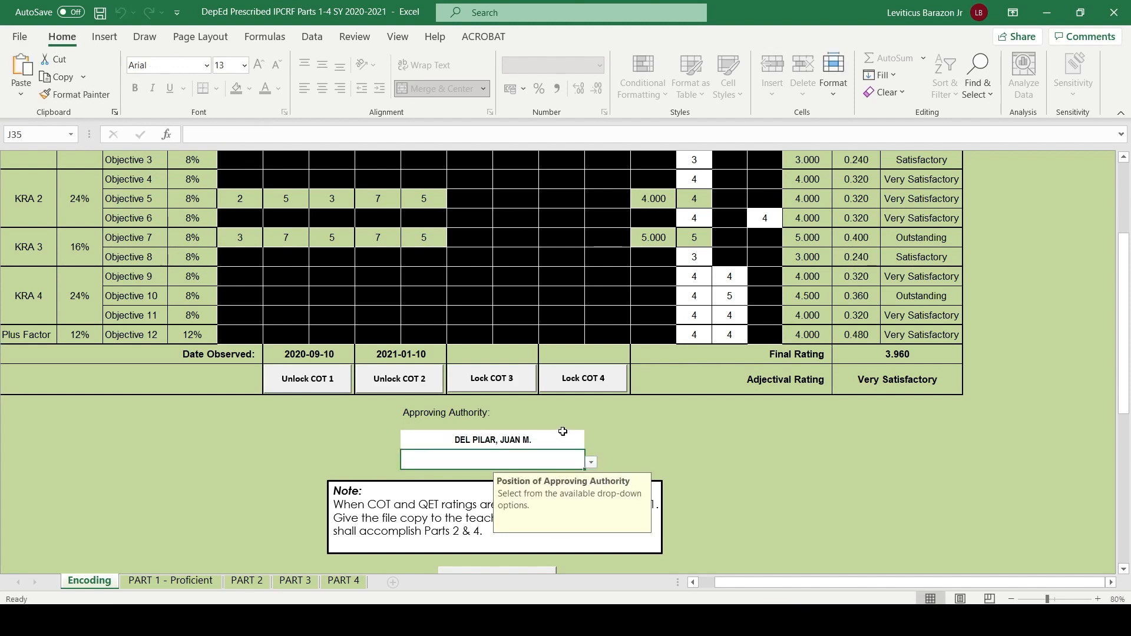
pyautogui.click(591, 462)
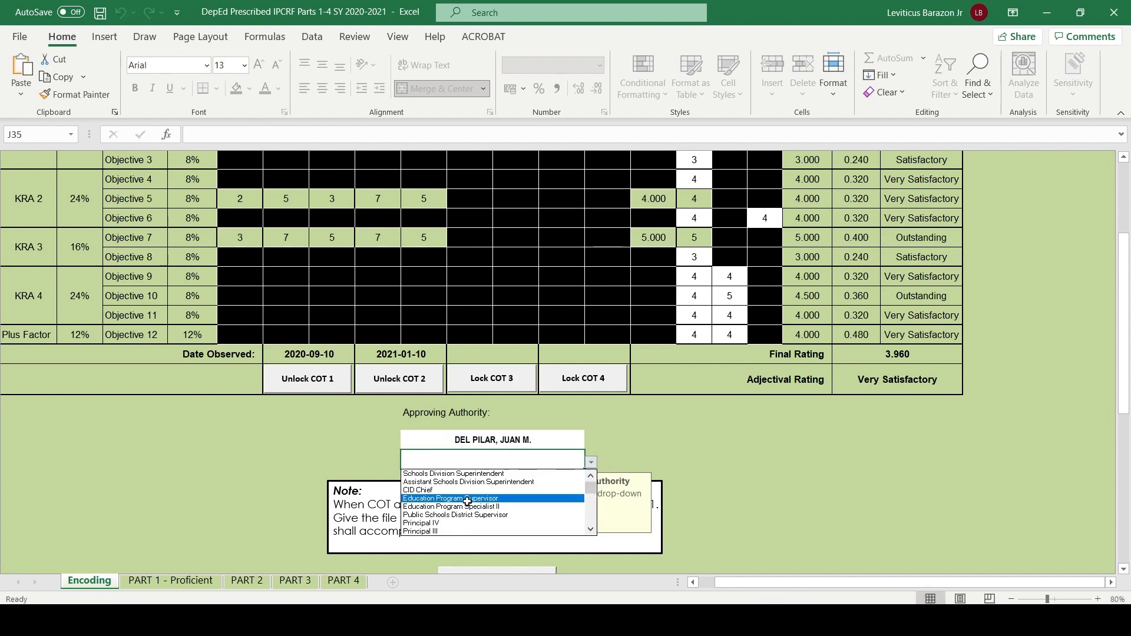
pyautogui.click(421, 474)
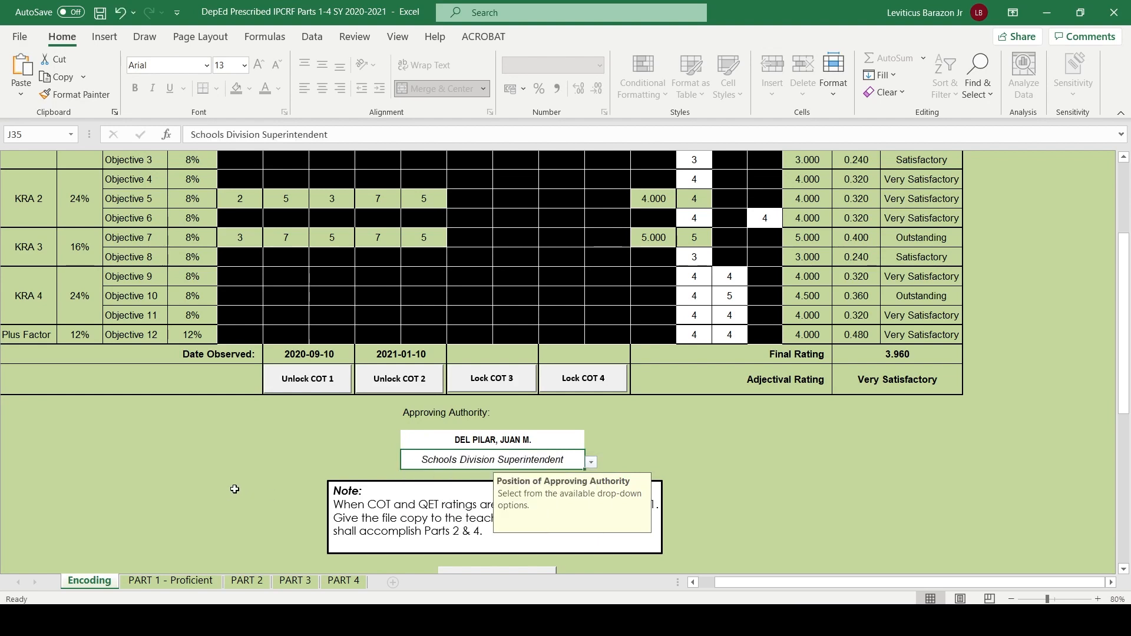
# - Finalize Part 1 of the form, authorizing it with the rater's password
pyautogui.scroll(-1, 260, 472)
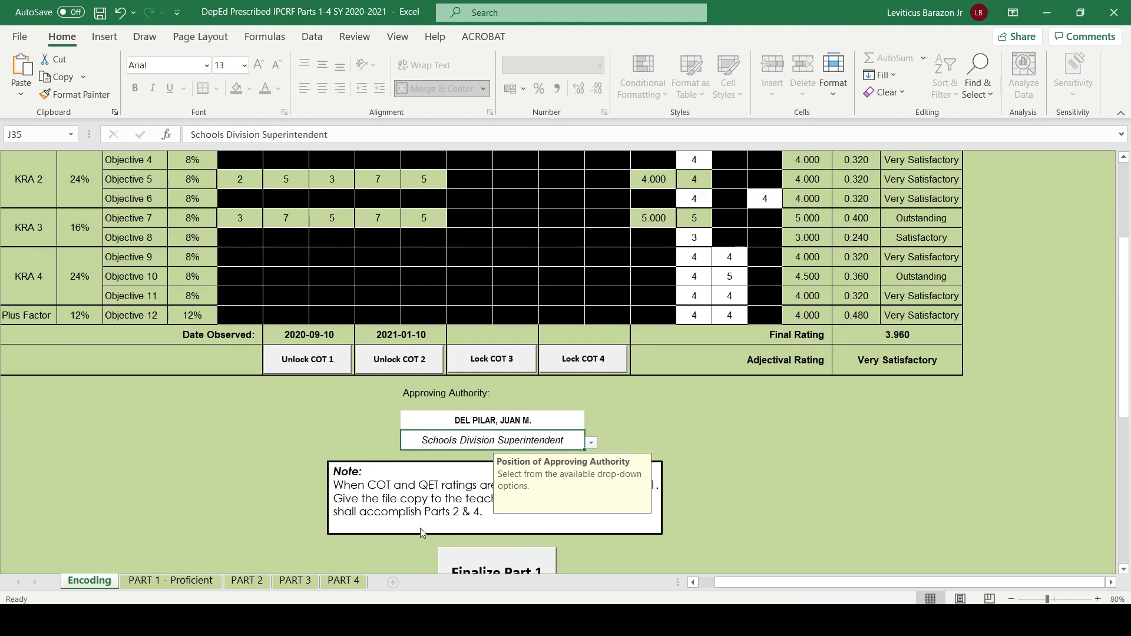
pyautogui.scroll(-2, 420, 528)
pyautogui.click(486, 482)
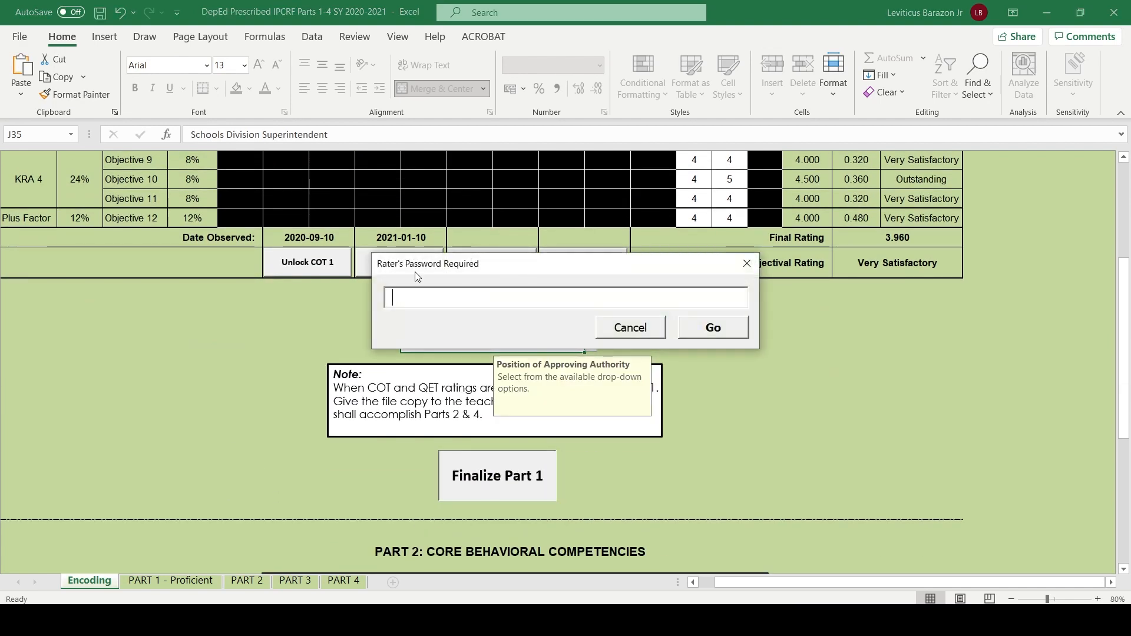
pyautogui.write('**')
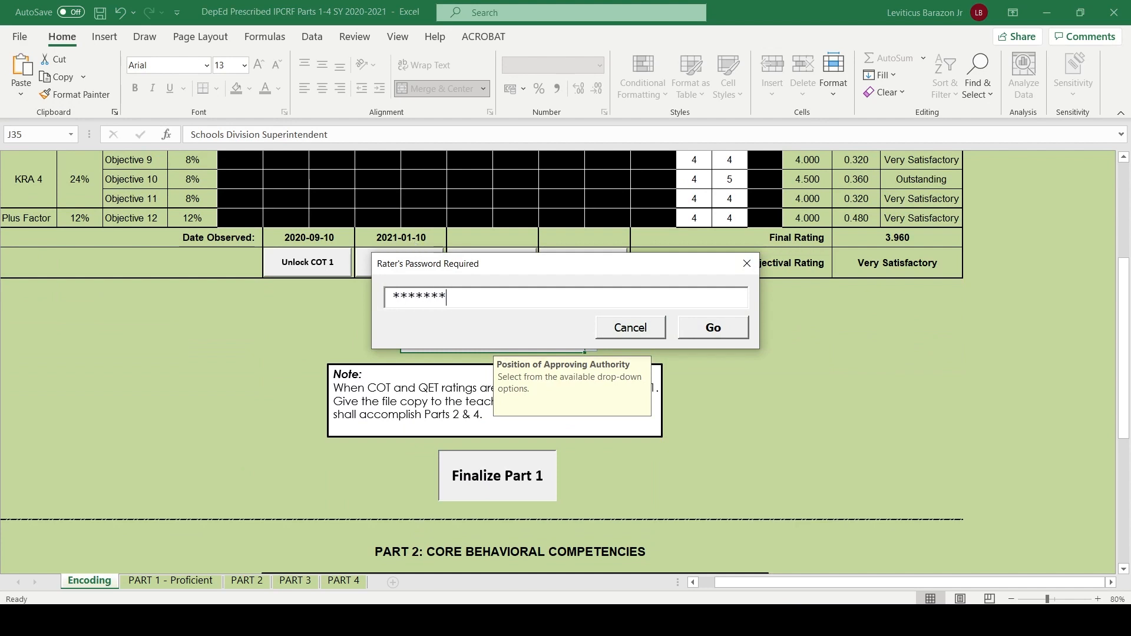
pyautogui.click(721, 321)
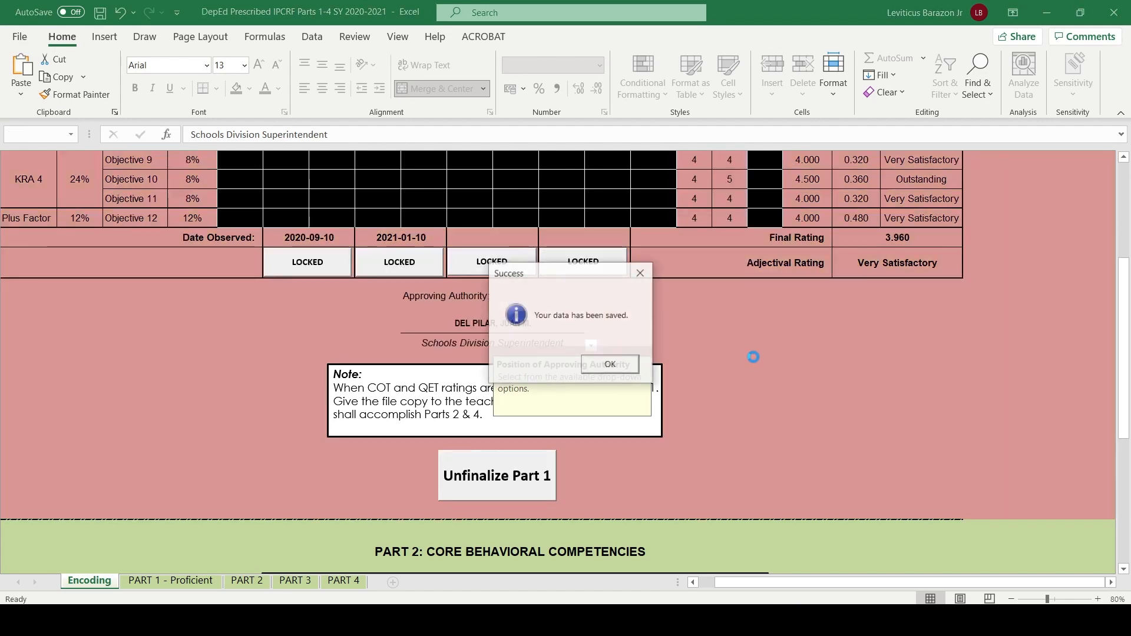
pyautogui.click(609, 366)
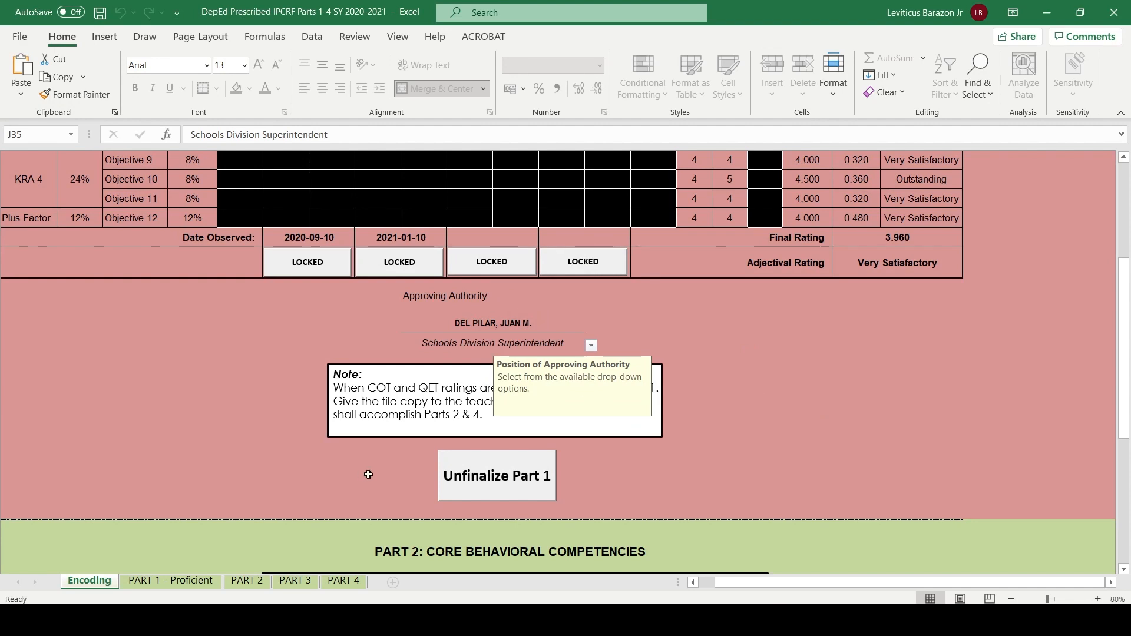
# - Review the generated ratings and actual results on the PART 1 - Proficient sheet
pyautogui.click(177, 580)
pyautogui.scroll(-10, 443, 303)
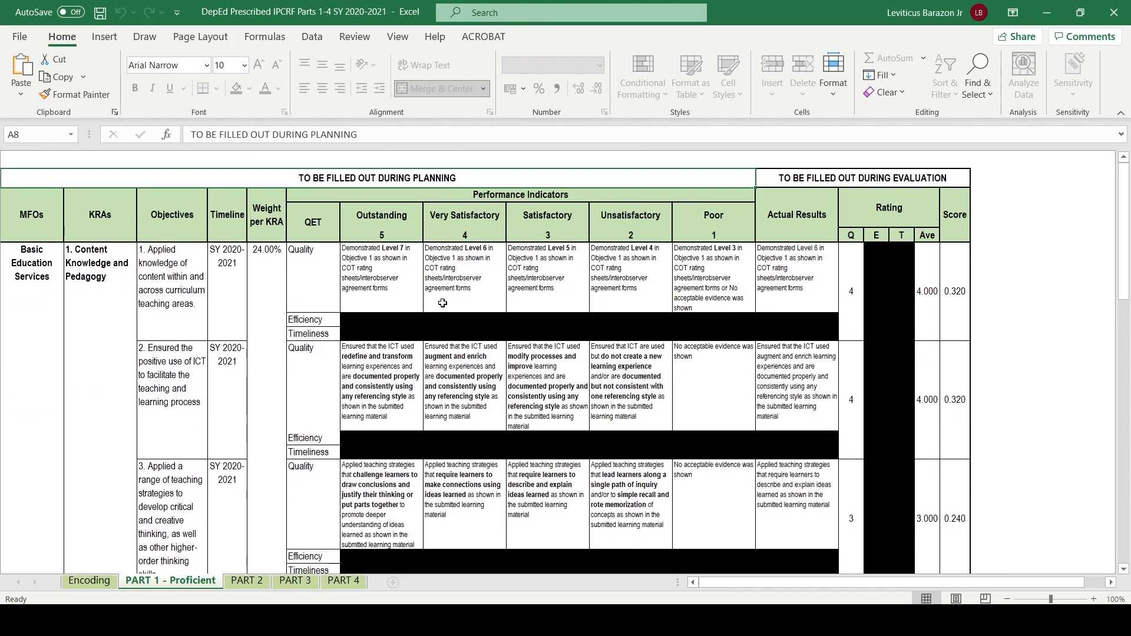
pyautogui.scroll(-10, 443, 303)
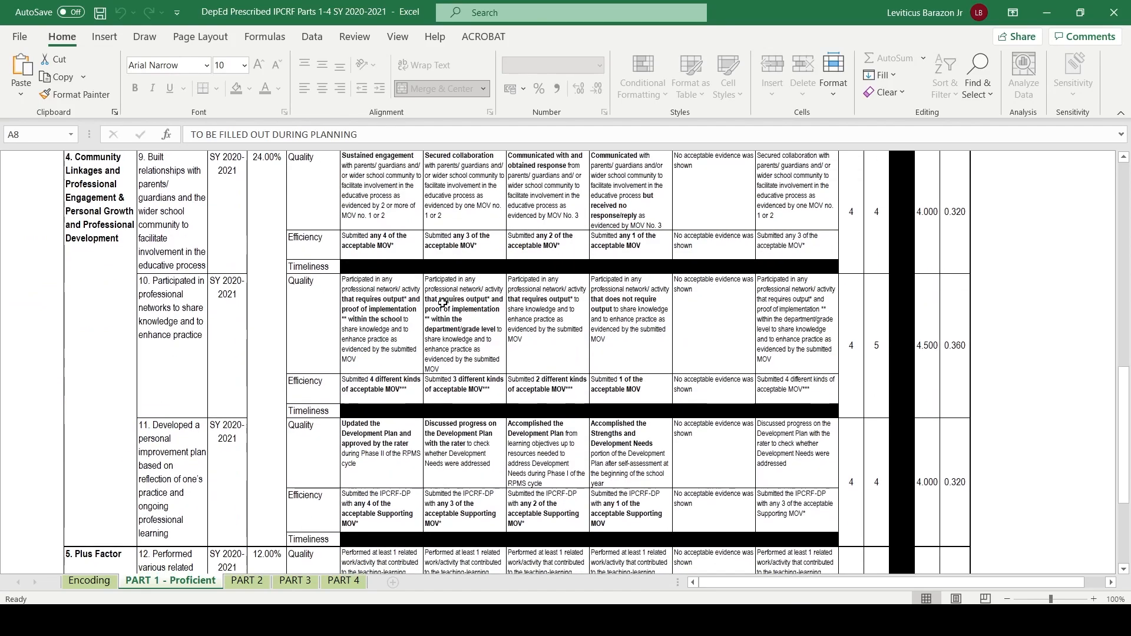
pyautogui.scroll(4, 442, 303)
pyautogui.scroll(3, 443, 303)
# - Return to the Encoding sheet's Part 2 section and tick all five Self-Management indicators
pyautogui.click(91, 580)
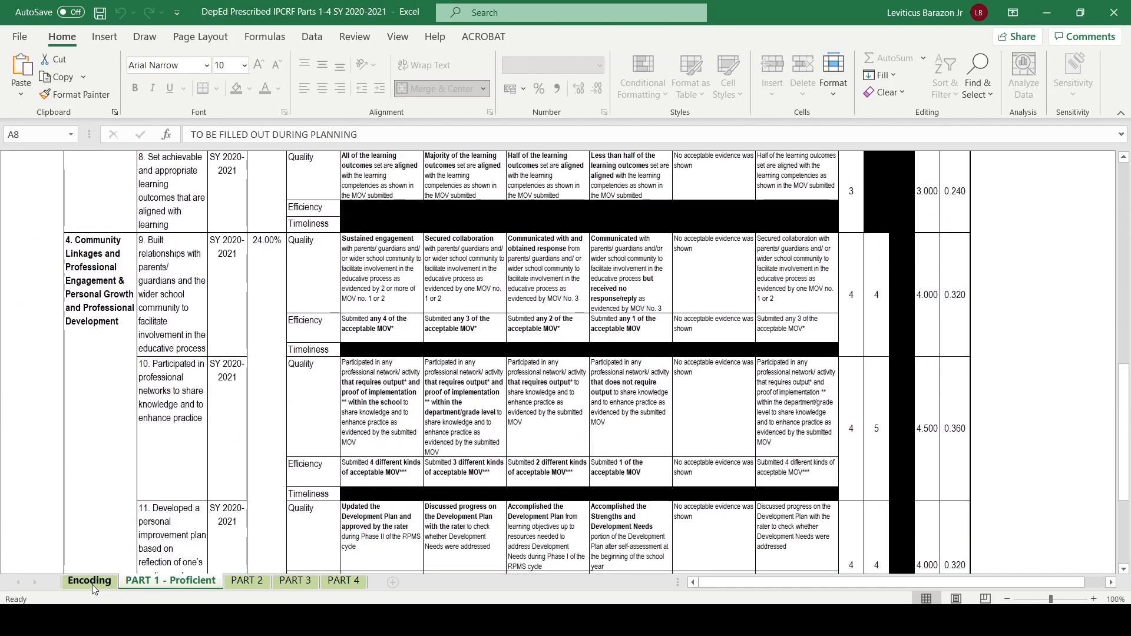
pyautogui.scroll(-5, 537, 422)
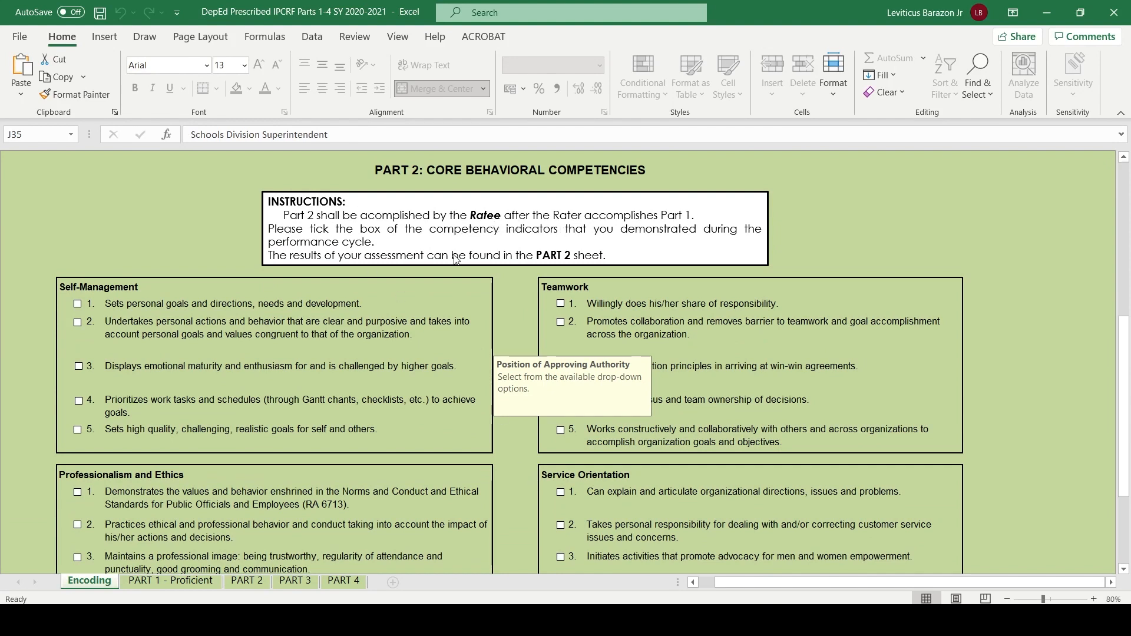
pyautogui.scroll(12, 436, 244)
pyautogui.scroll(-16, 436, 244)
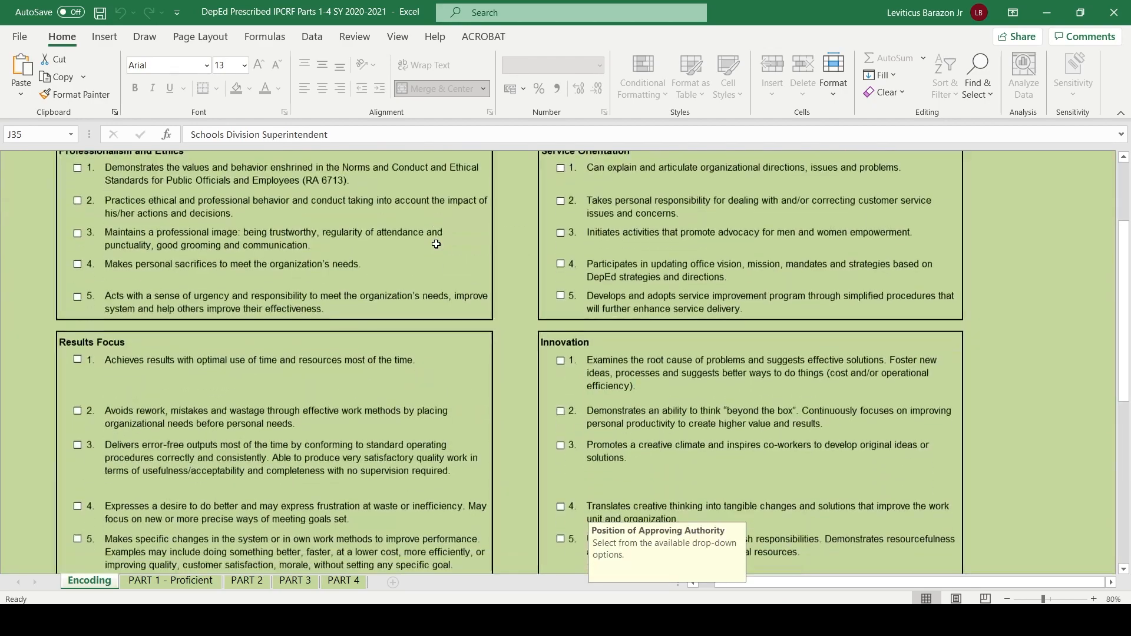
pyautogui.scroll(11, 436, 244)
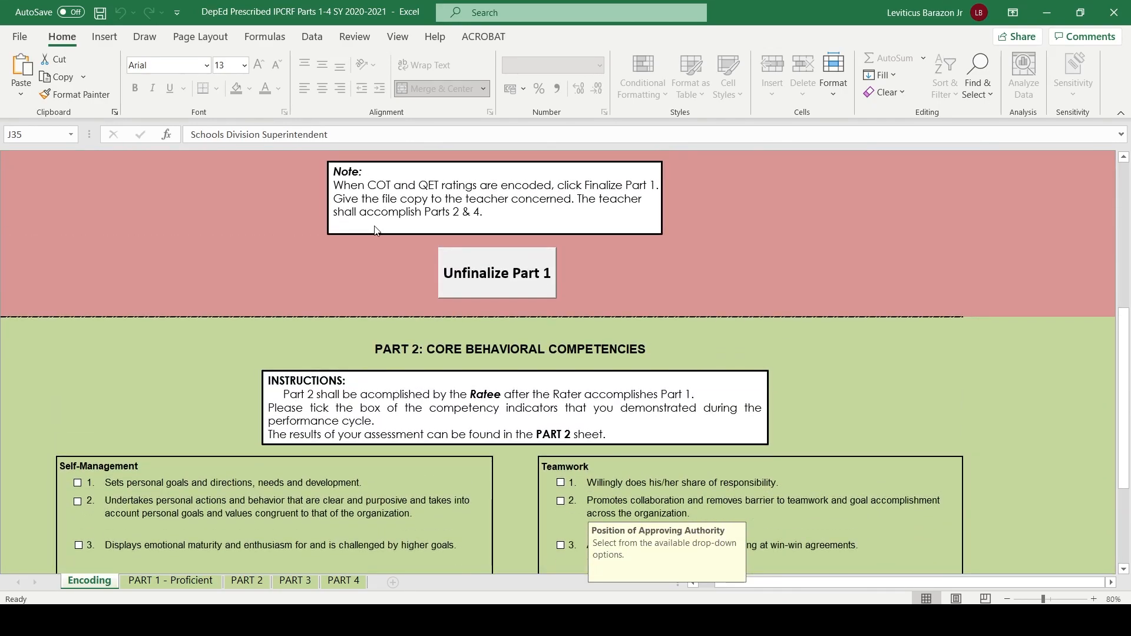
pyautogui.scroll(-6, 375, 229)
pyautogui.scroll(1, 375, 229)
pyautogui.scroll(-3, 374, 230)
pyautogui.scroll(3, 374, 226)
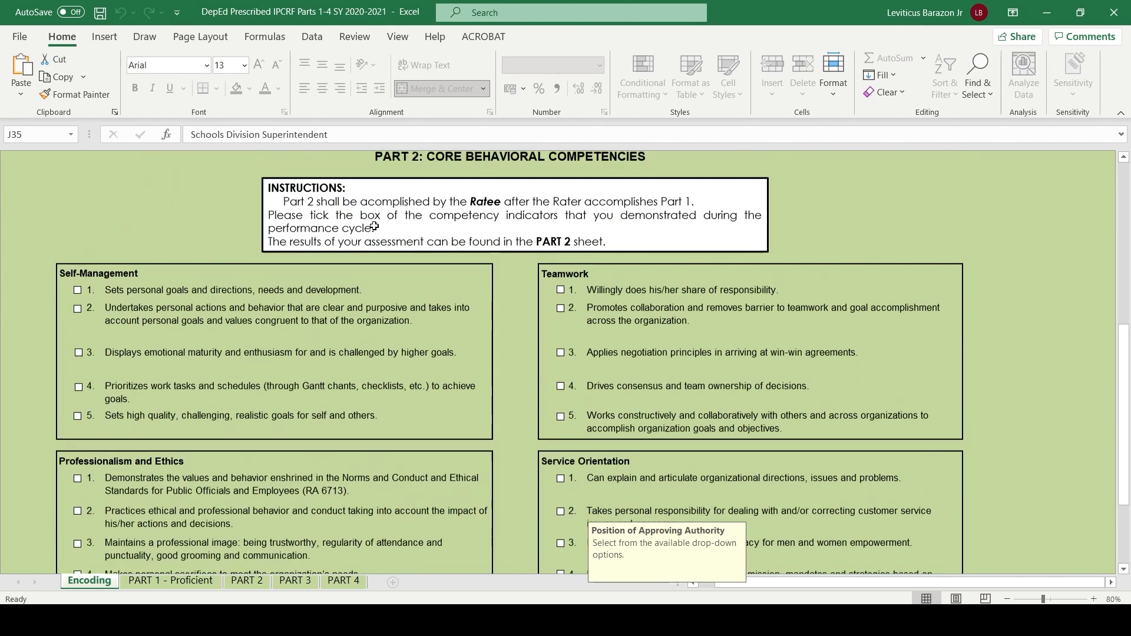
pyautogui.click(77, 292)
pyautogui.click(76, 310)
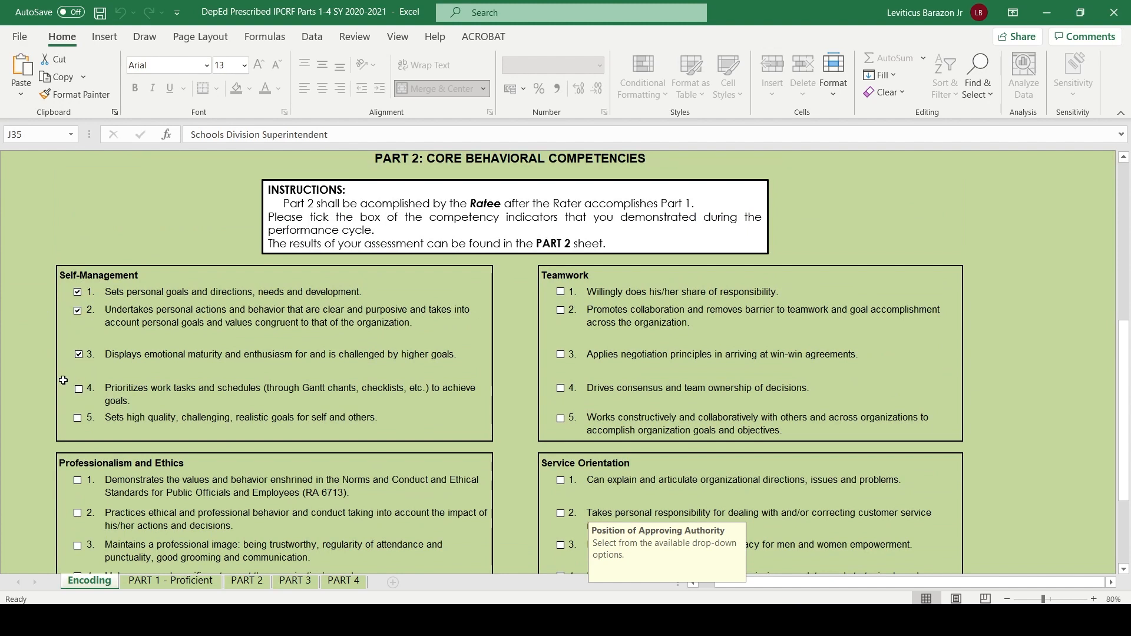
pyautogui.click(78, 389)
pyautogui.click(93, 416)
# - Tick indicators 2, 3 and 4 under Teamwork
pyautogui.click(557, 312)
pyautogui.click(560, 354)
pyautogui.click(560, 387)
# - Tick indicators 2, 3 and 5 under Professionalism and Ethics, and indicators 2 and 4 under Service Orientation
pyautogui.scroll(-3, 292, 512)
pyautogui.click(77, 377)
pyautogui.click(77, 410)
pyautogui.click(77, 474)
pyautogui.click(554, 376)
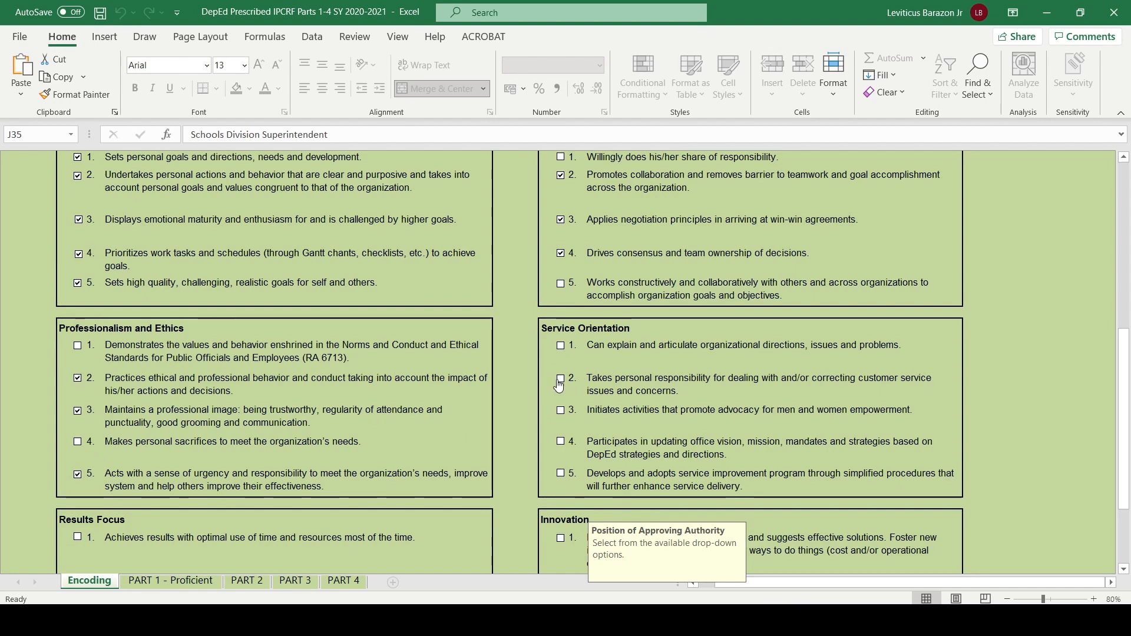
# - Tick indicators 1 and 3 under Innovation
pyautogui.scroll(-3, 560, 451)
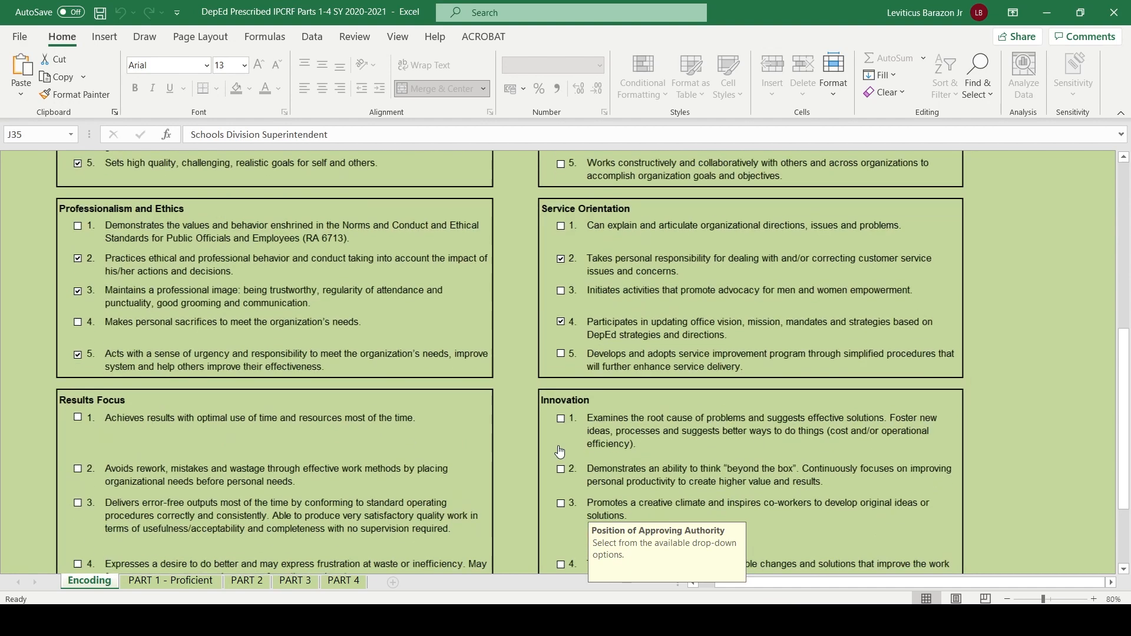
pyautogui.click(560, 412)
pyautogui.click(560, 498)
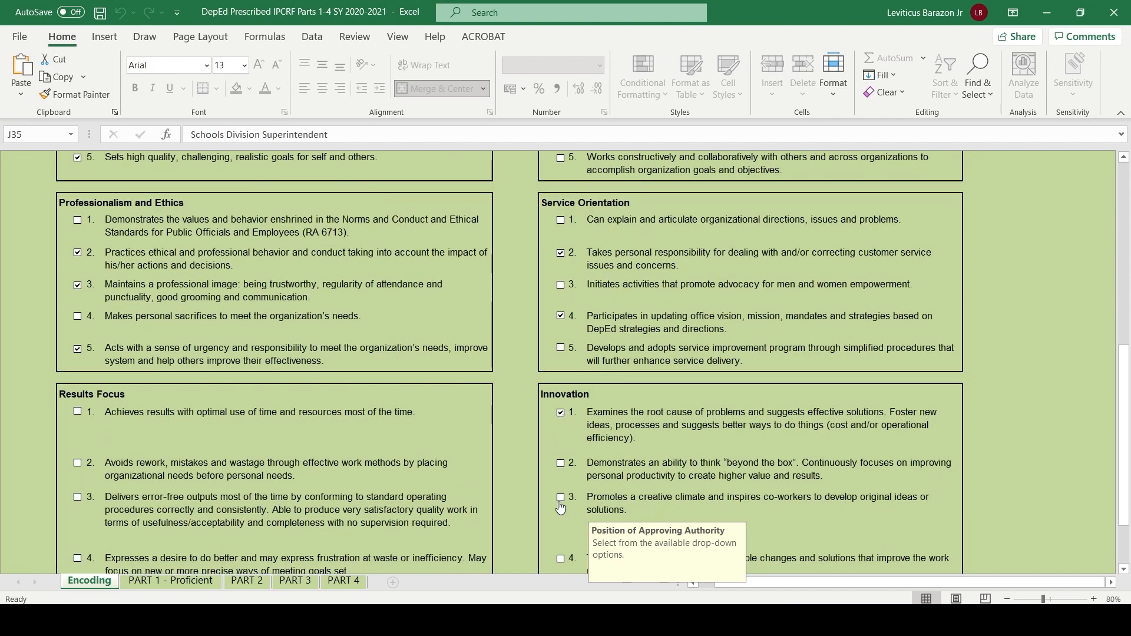
# - Tick indicators 2, 3 and 5 under Results Focus
pyautogui.click(78, 464)
pyautogui.click(78, 498)
pyautogui.scroll(-6, 81, 498)
pyautogui.click(77, 340)
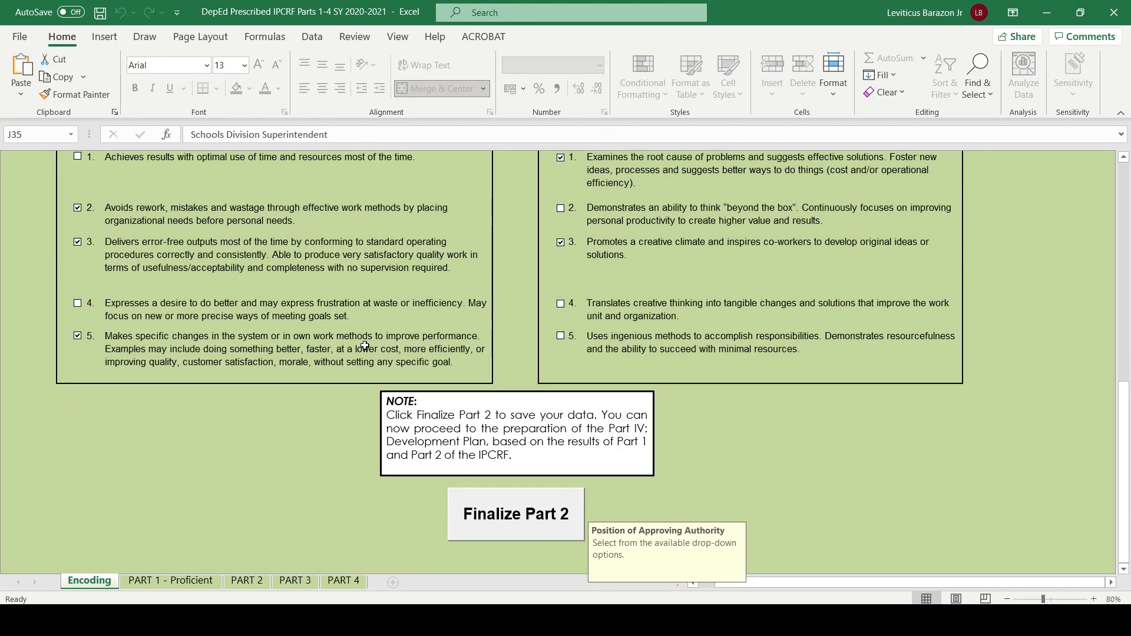
# - Tick the remaining Innovation indicators 2, 4 and 5
pyautogui.click(561, 336)
pyautogui.click(560, 305)
pyautogui.scroll(2, 560, 306)
pyautogui.click(560, 272)
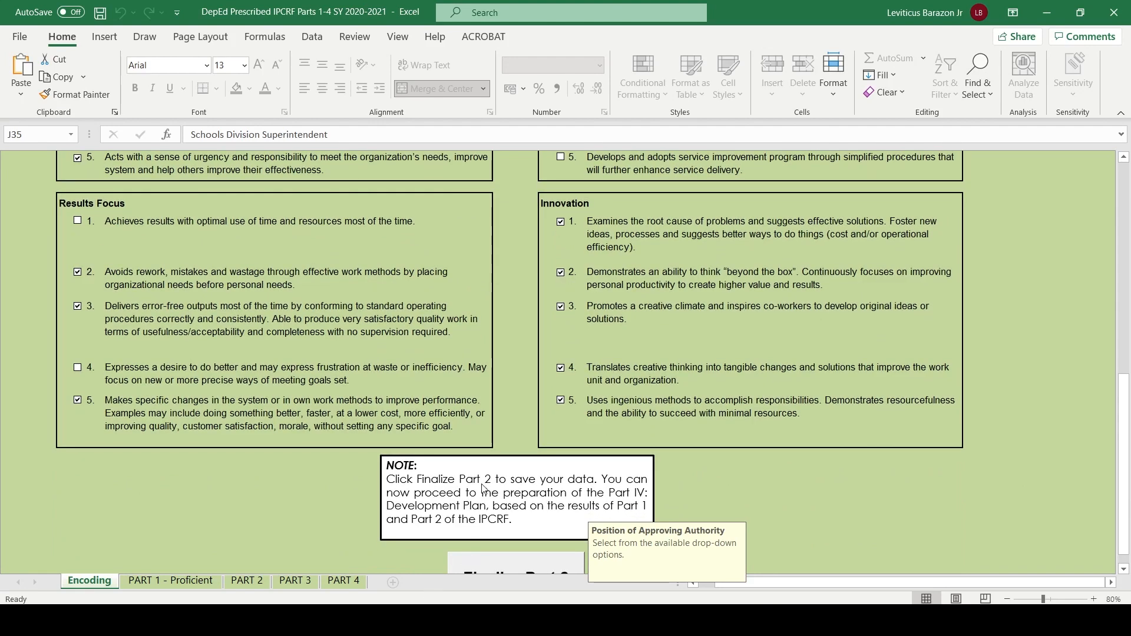
# - Finalize Part 2 of the form, creating and confirming the ratee's password
pyautogui.scroll(-1, 481, 488)
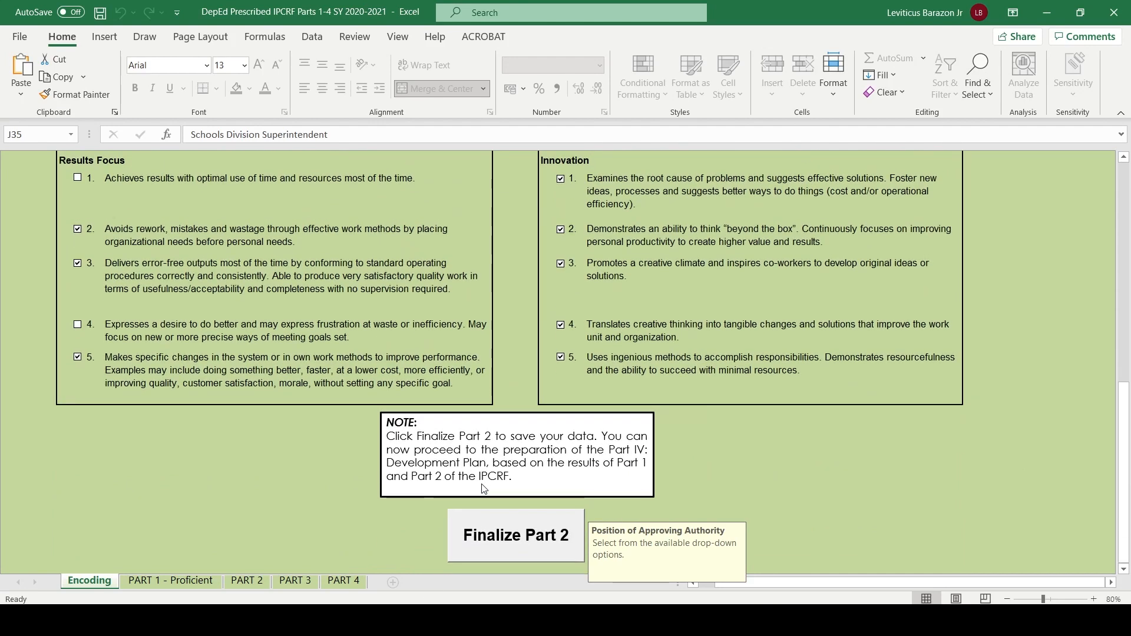
pyautogui.click(526, 553)
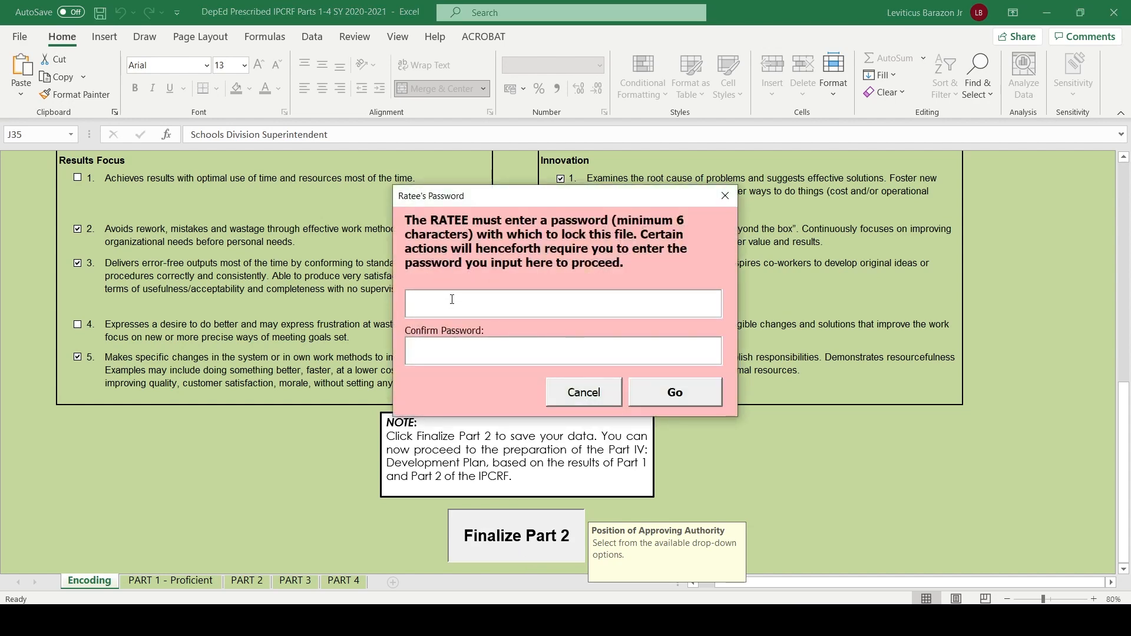
pyautogui.press('BackSpace')
pyautogui.press('BackSpace')
pyautogui.press('BackSpace')
pyautogui.write('***********')
pyautogui.press('Tab')
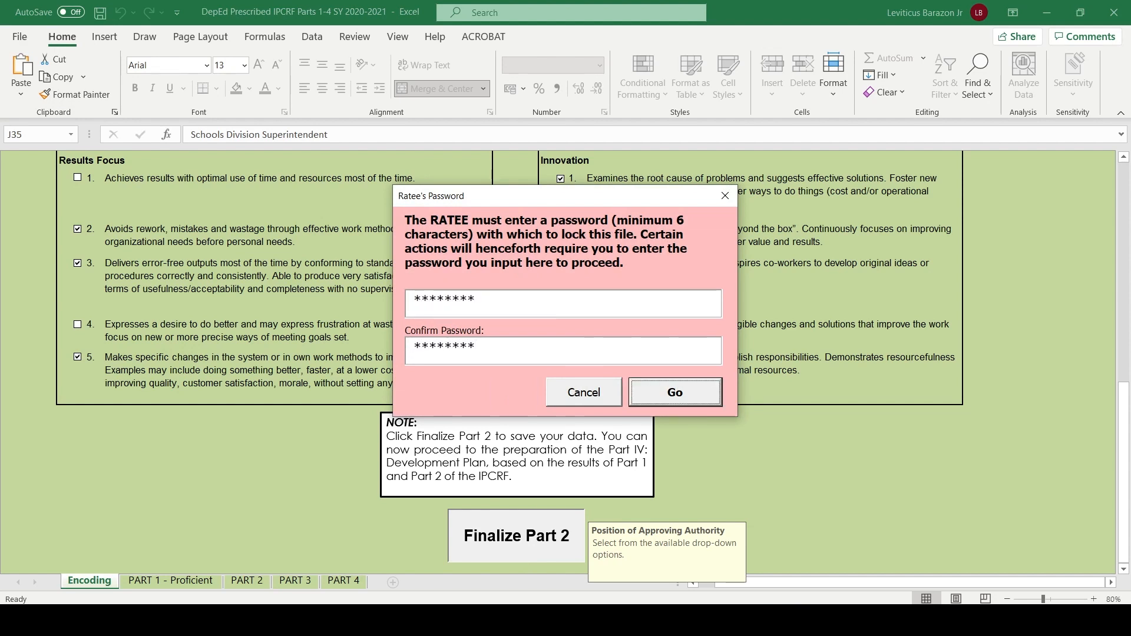
pyautogui.click(662, 392)
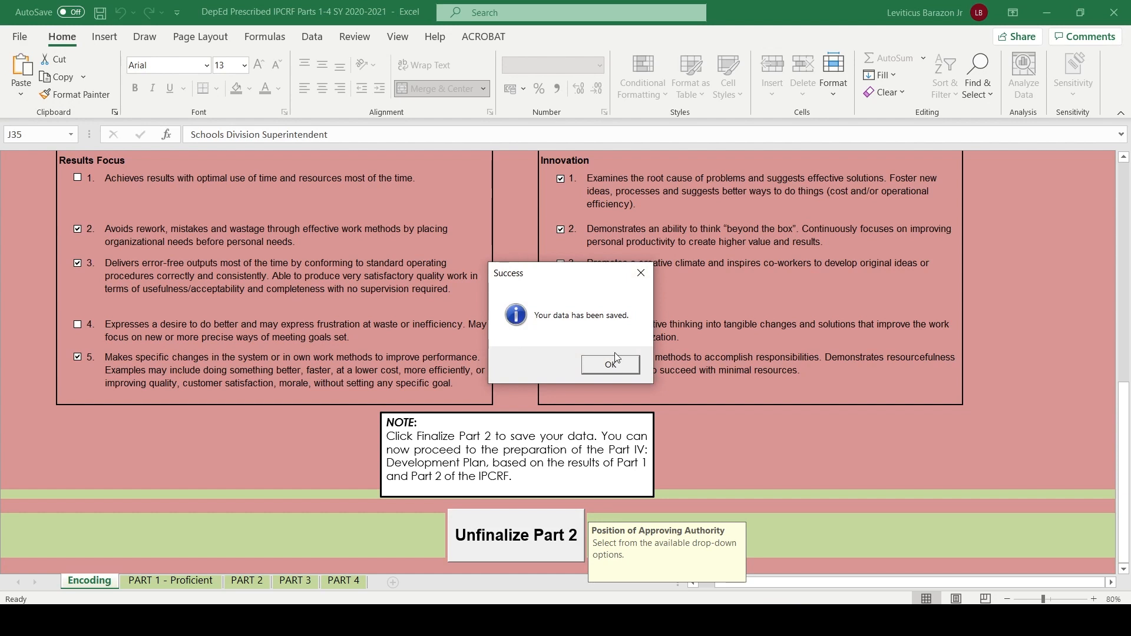
pyautogui.click(594, 360)
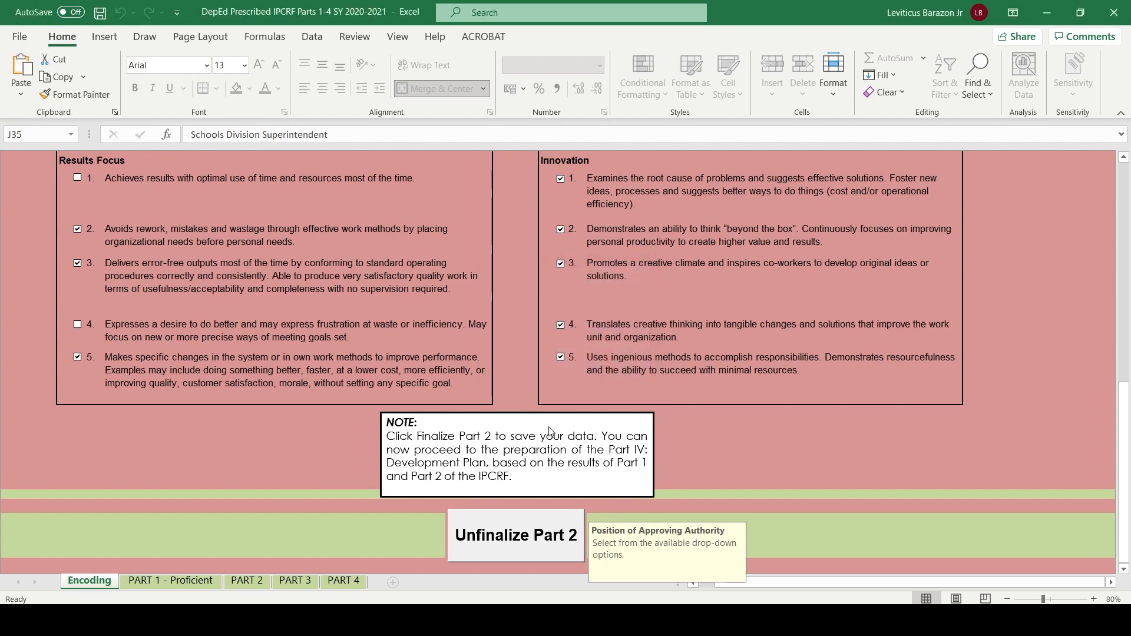
# - Review the indicator counts for each core behavioral competency on the PART 2 sheet
pyautogui.click(142, 584)
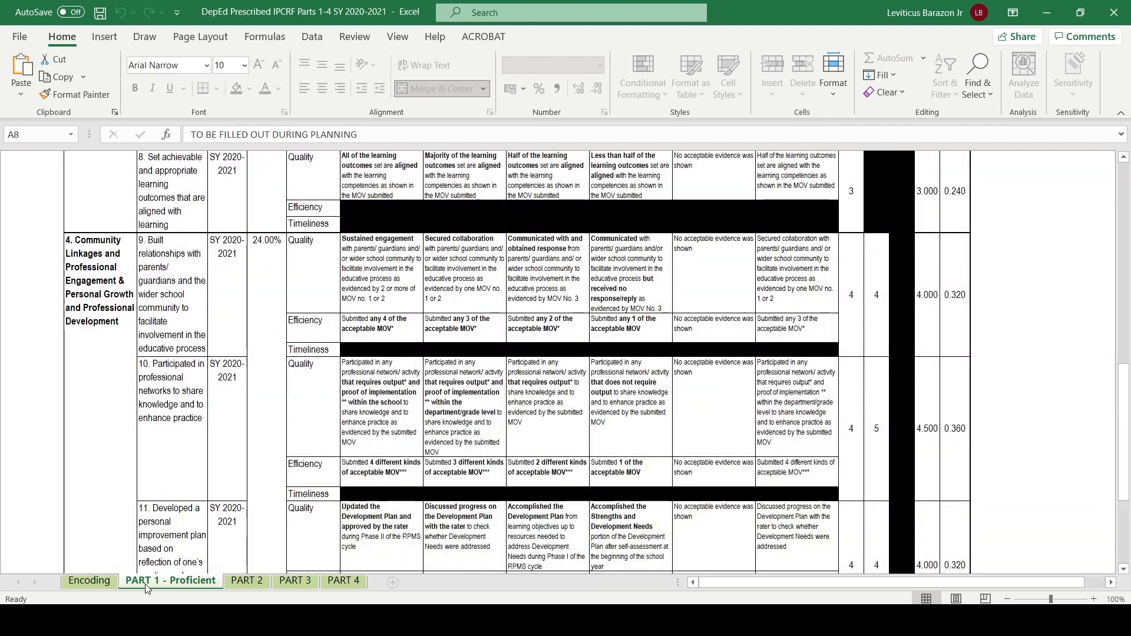
pyautogui.click(249, 582)
pyautogui.scroll(-2, 359, 269)
pyautogui.scroll(2, 359, 268)
pyautogui.scroll(-5, 318, 485)
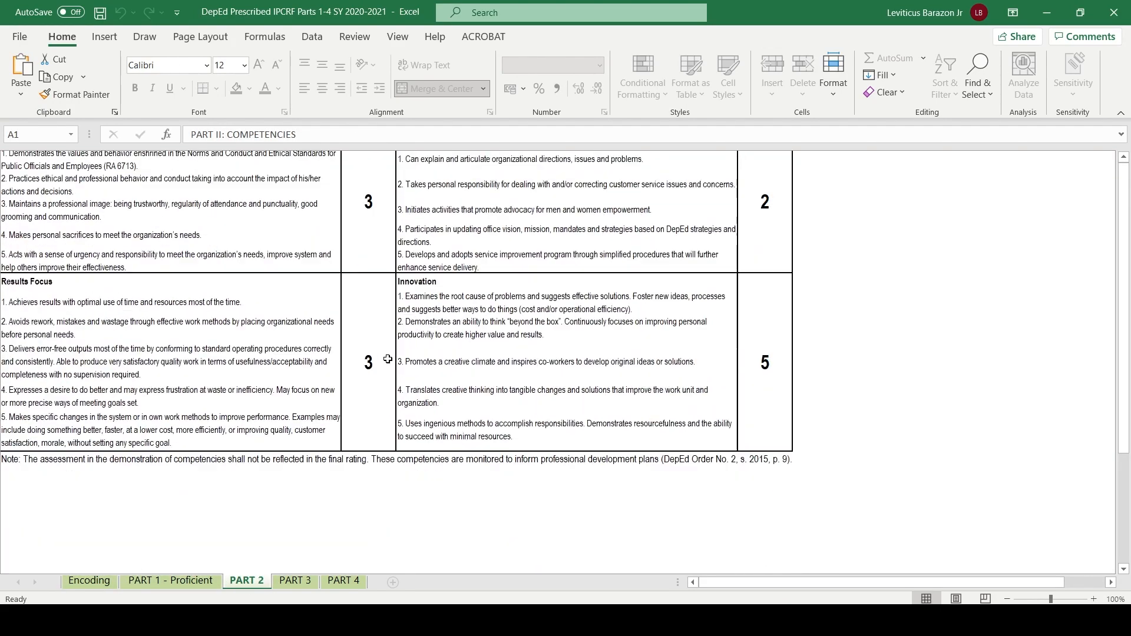
pyautogui.scroll(5, 388, 358)
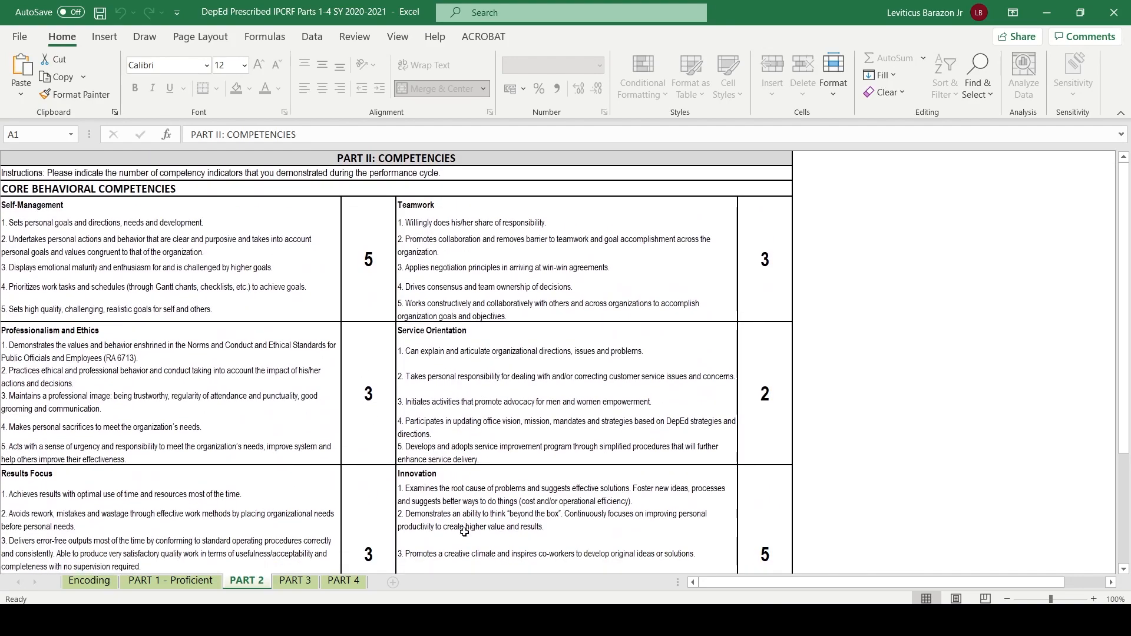
# - Go back to the PART 1 - Proficient sheet and examine its header details and objective ratings
pyautogui.click(188, 581)
pyautogui.scroll(10, 504, 376)
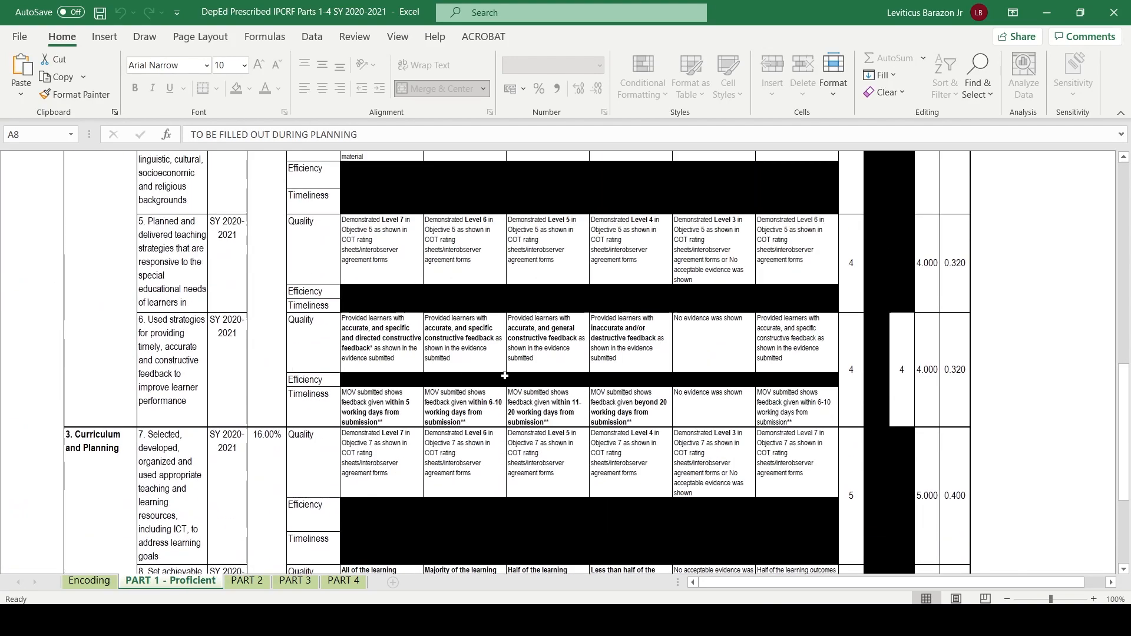
pyautogui.scroll(6, 504, 376)
pyautogui.scroll(-12, 504, 375)
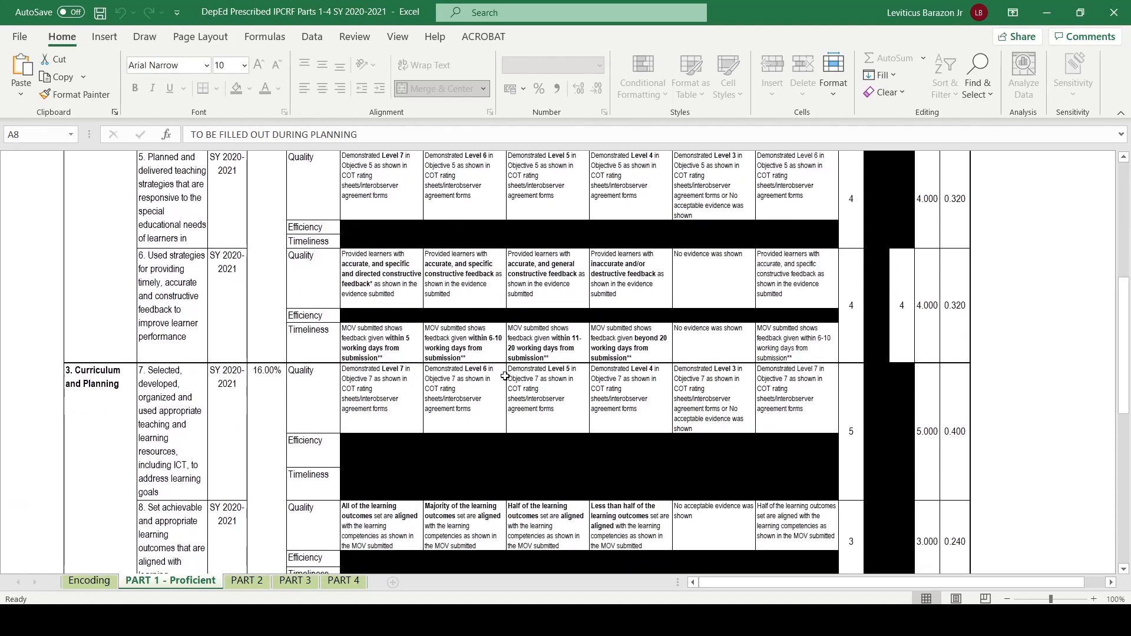
pyautogui.scroll(8, 504, 376)
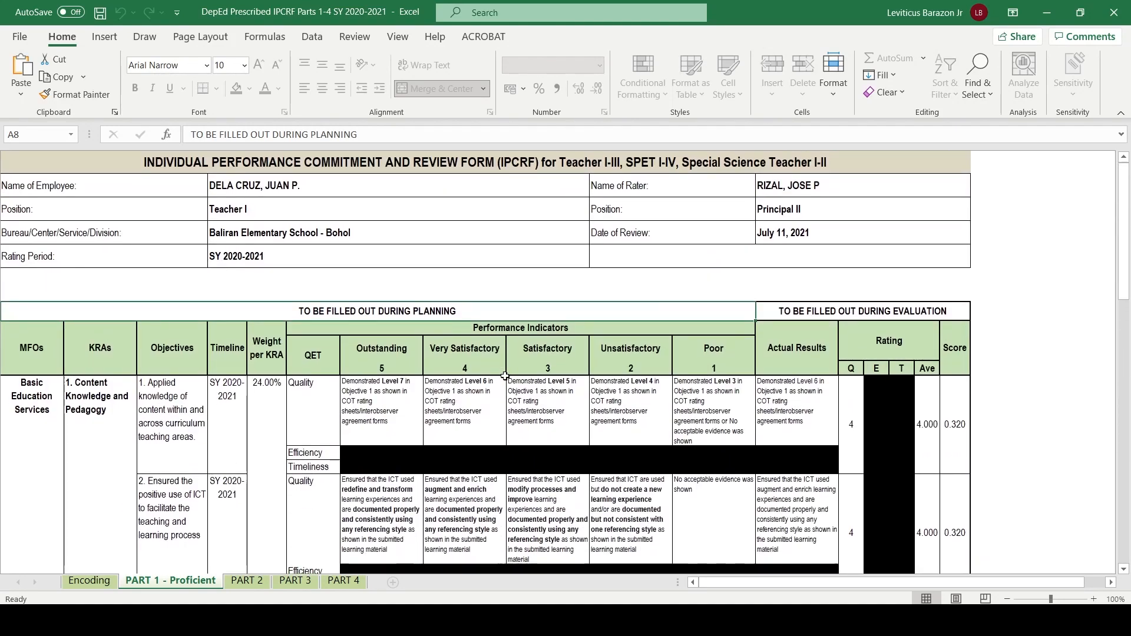
pyautogui.scroll(-3, 505, 375)
pyautogui.scroll(3, 504, 375)
# - Examine the summary of ratings, final rating and signatories on the PART 3 sheet
pyautogui.click(294, 581)
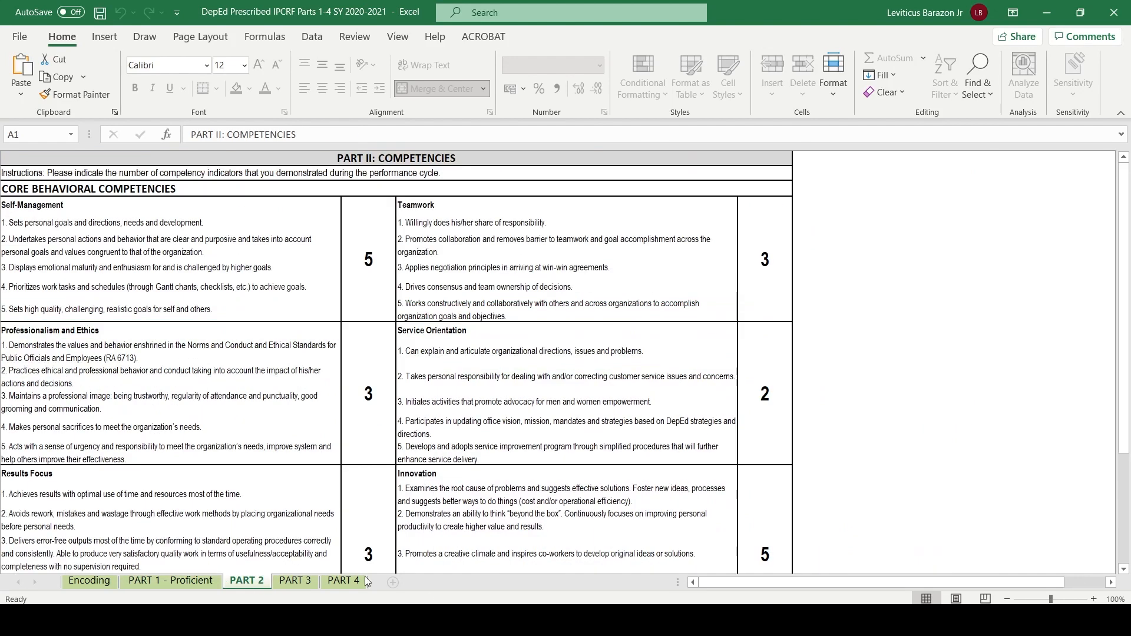
pyautogui.click(341, 581)
pyautogui.click(295, 580)
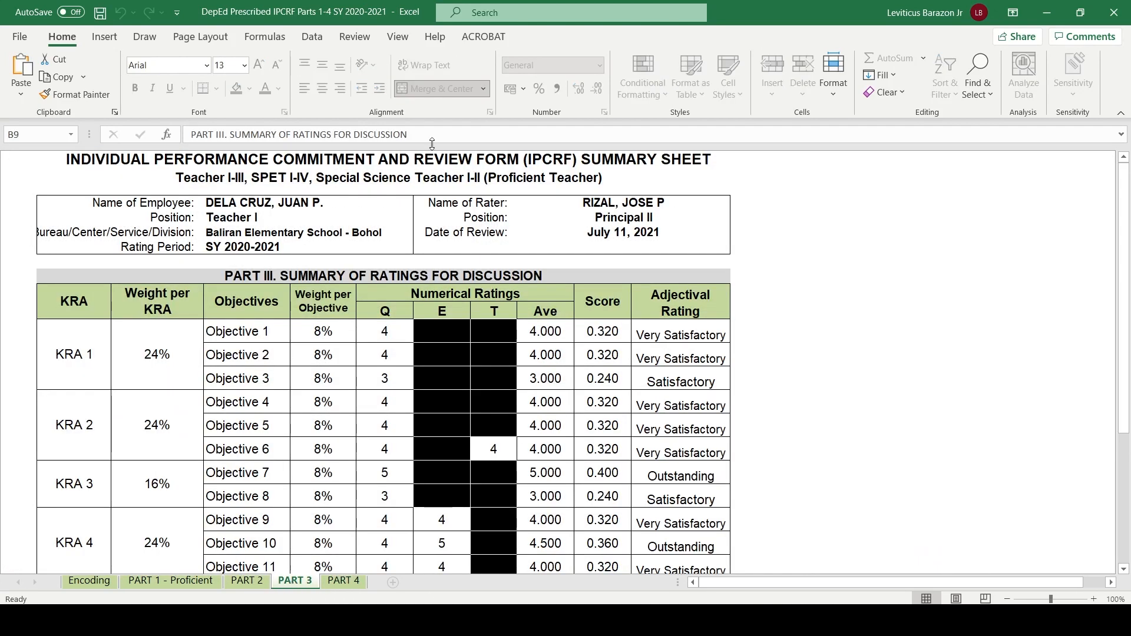
pyautogui.scroll(-5, 412, 394)
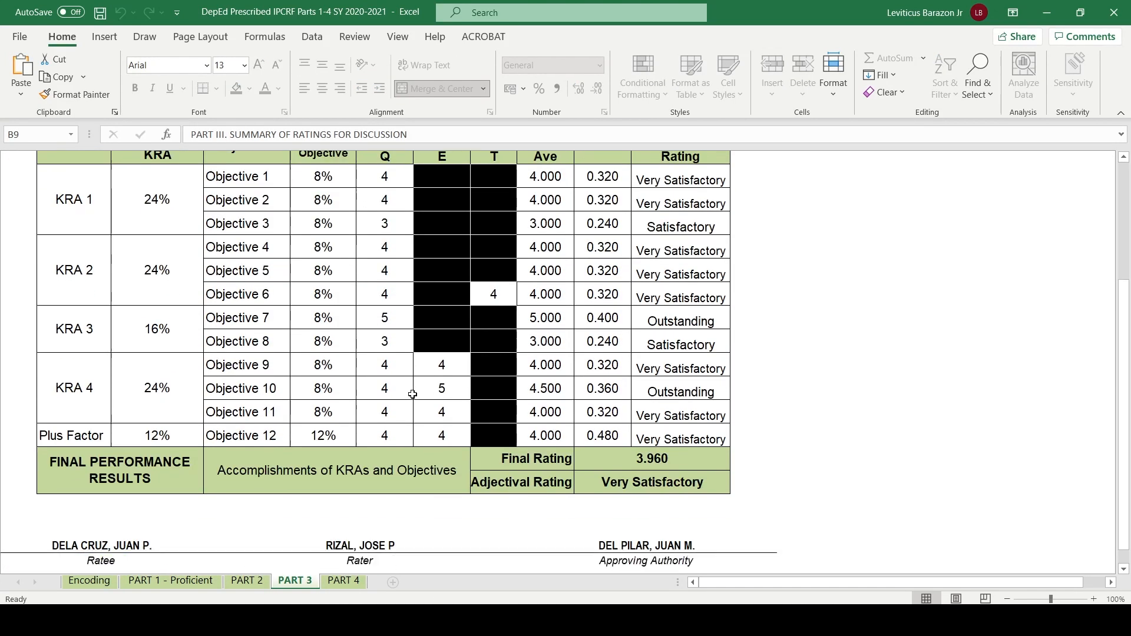
# - Recheck the weights, numerical ratings, scores and adjectival ratings of the objectives in the PART 3 table
pyautogui.scroll(5, 412, 394)
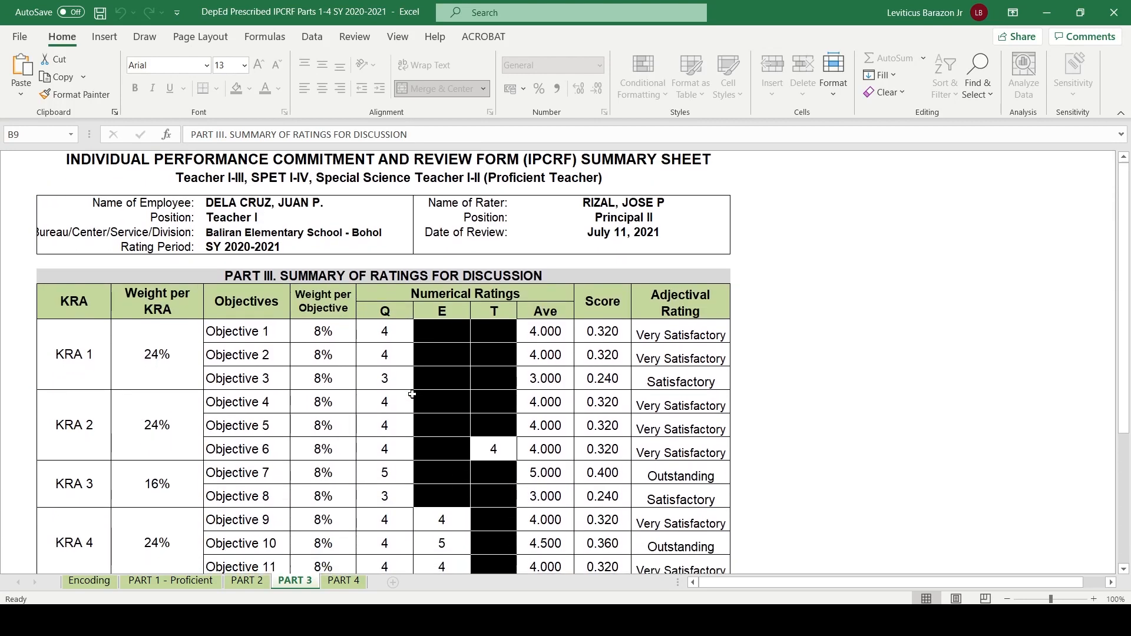
pyautogui.scroll(-2, 339, 438)
pyautogui.scroll(-1, 339, 437)
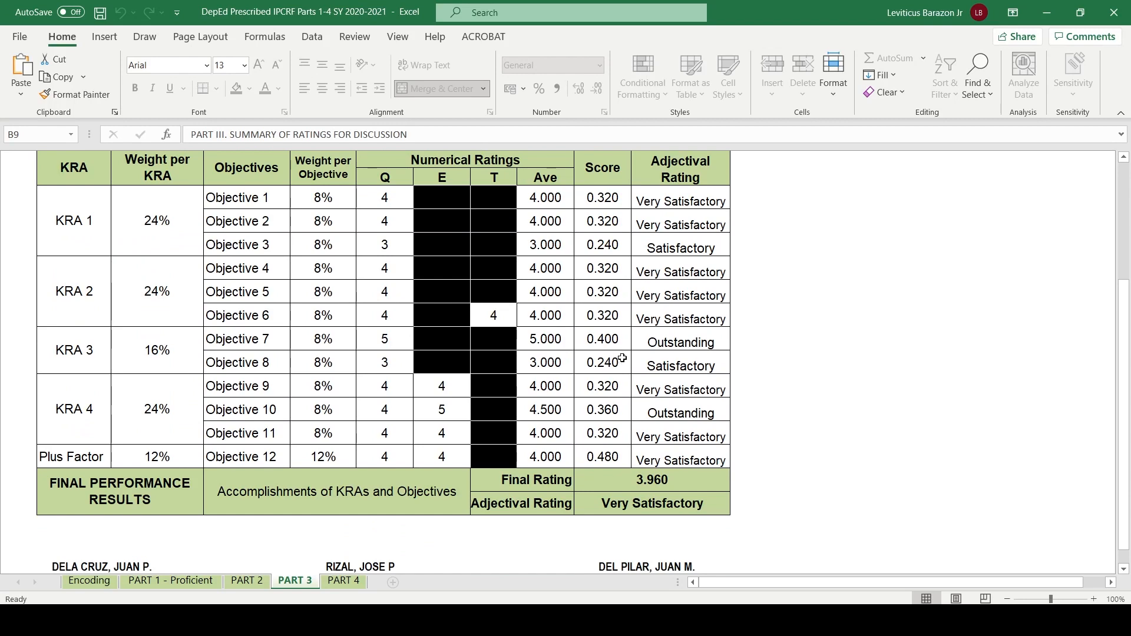
pyautogui.scroll(2, 622, 359)
pyautogui.scroll(-2, 622, 358)
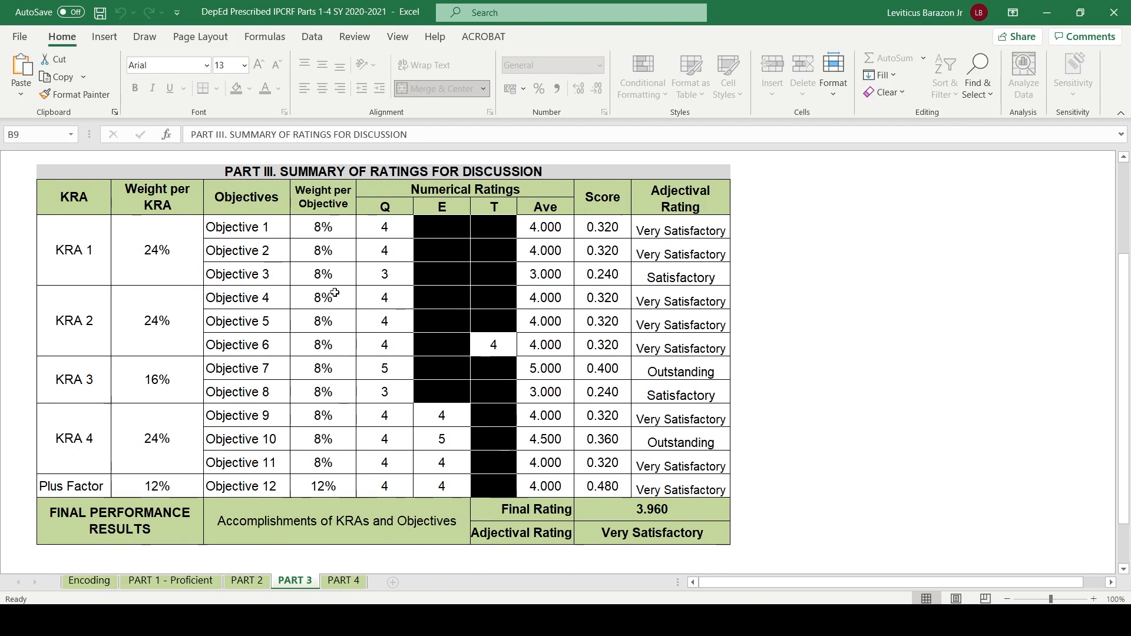
pyautogui.scroll(-2, 677, 432)
pyautogui.scroll(2, 382, 356)
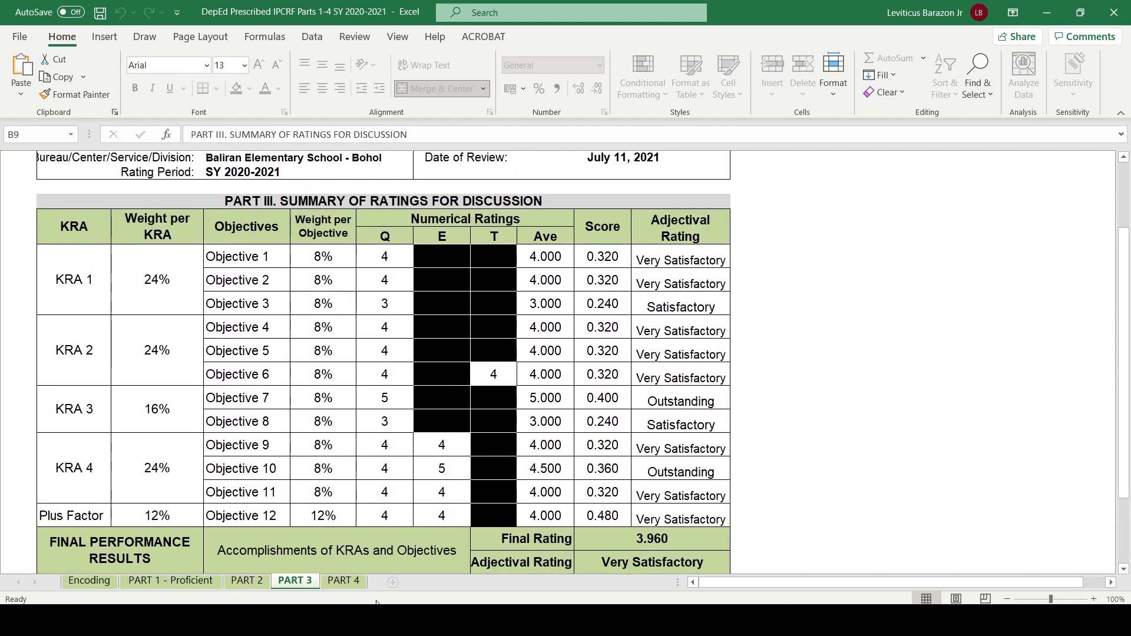
# - Open the PART 4 sheet and examine its introductory note and the Strengths and Development Needs cells under Functional Competencies
pyautogui.click(344, 581)
pyautogui.scroll(-1, 229, 294)
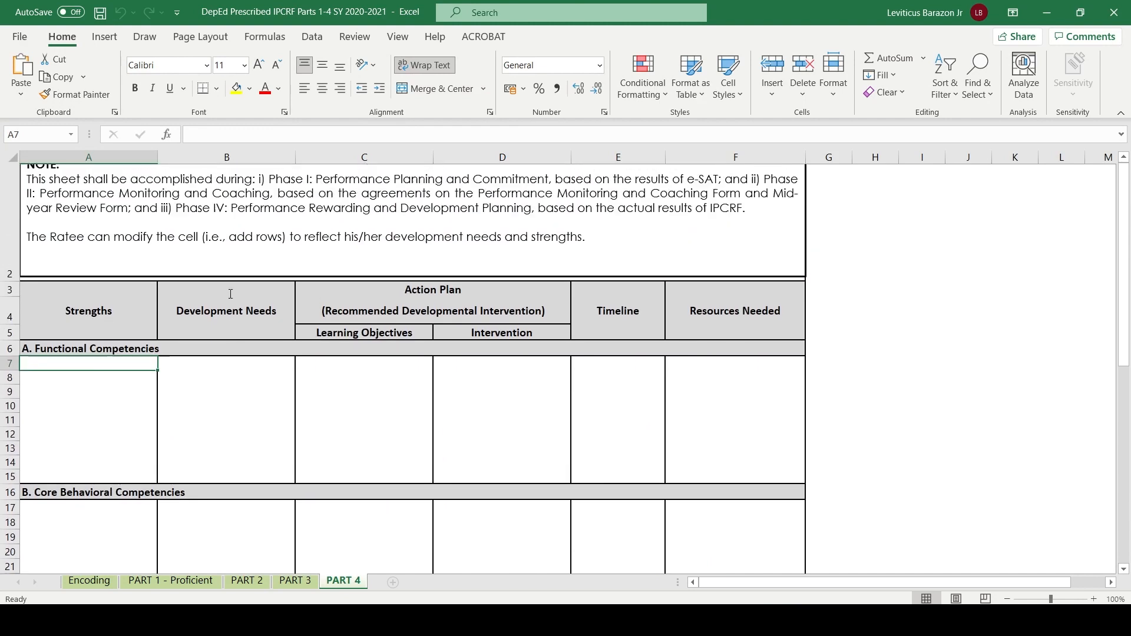
pyautogui.scroll(1, 230, 294)
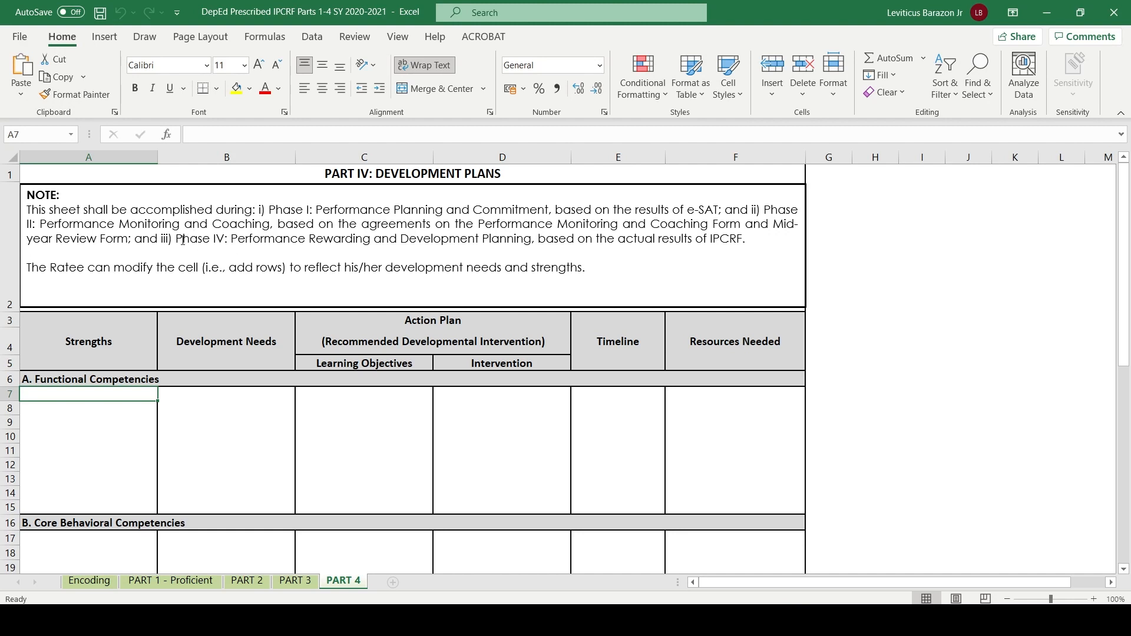
pyautogui.moveTo(183, 239); pyautogui.dragTo(752, 240)
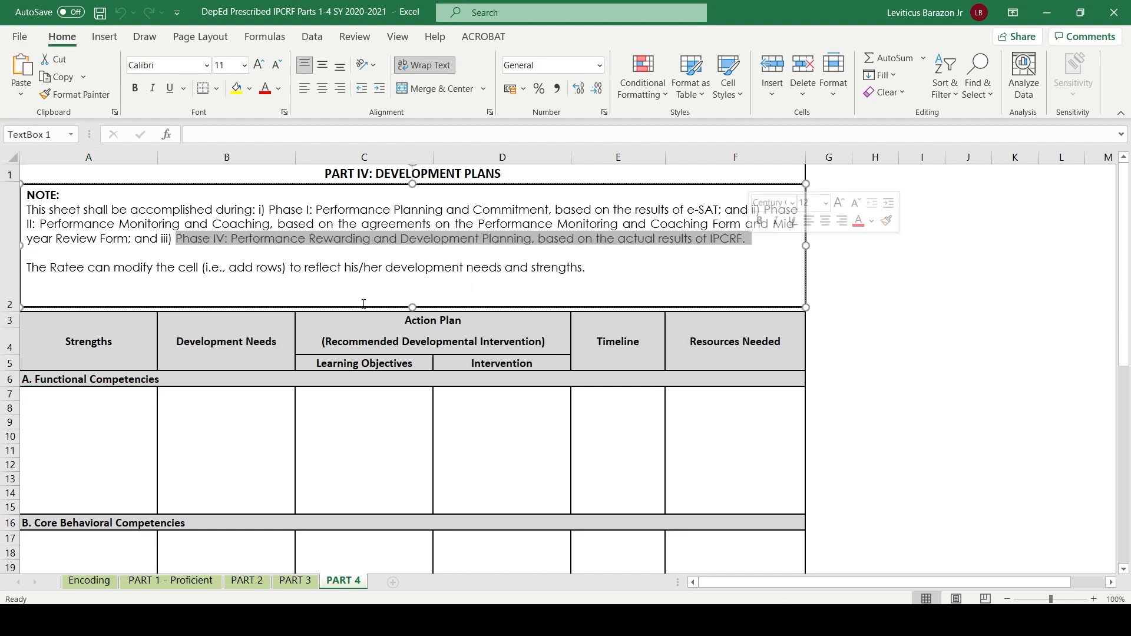
pyautogui.click(208, 437)
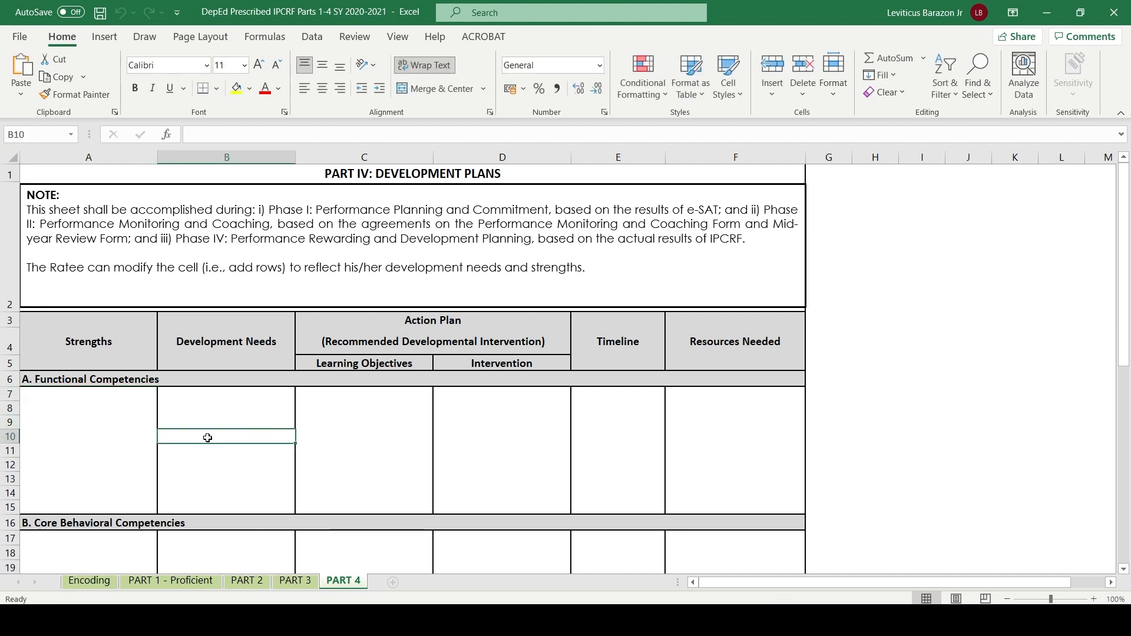
pyautogui.click(66, 437)
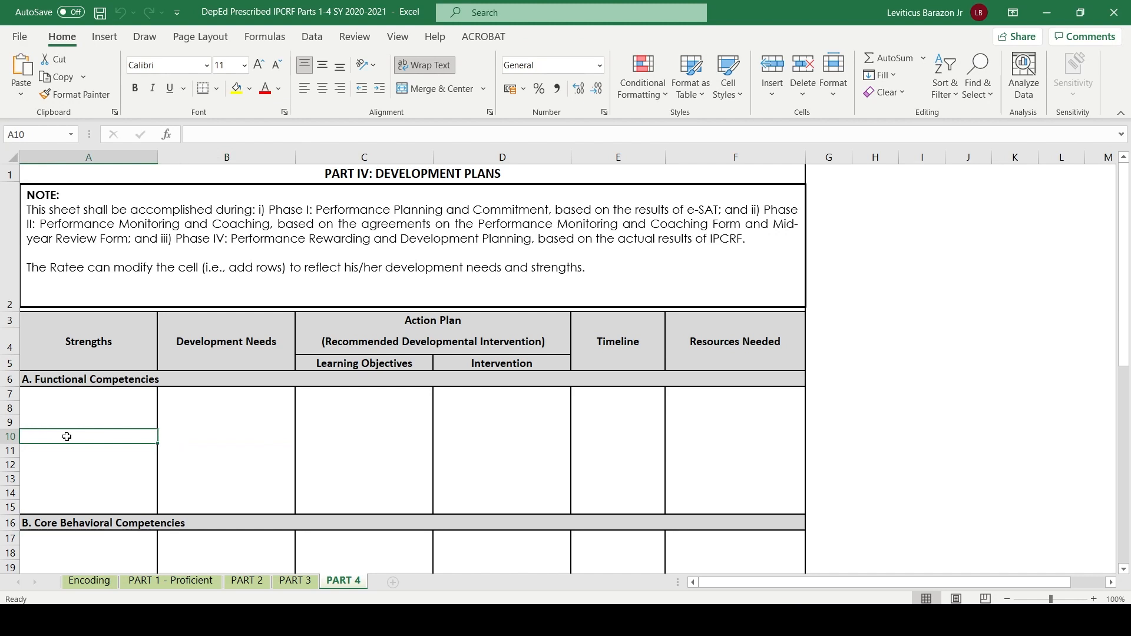
pyautogui.click(237, 405)
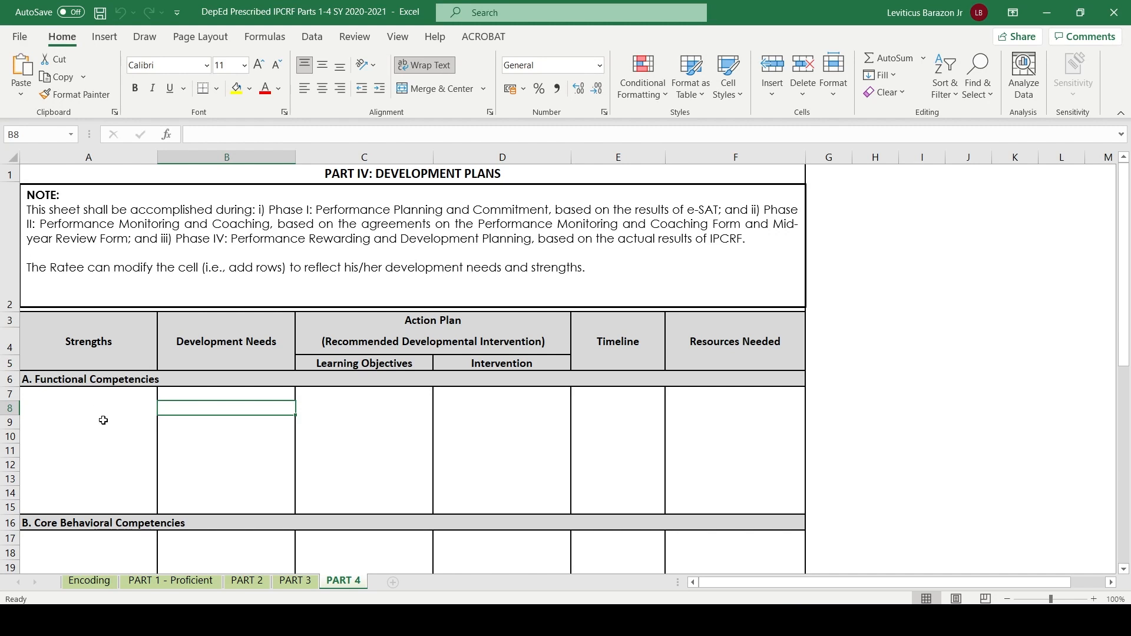
pyautogui.click(82, 415)
pyautogui.click(91, 410)
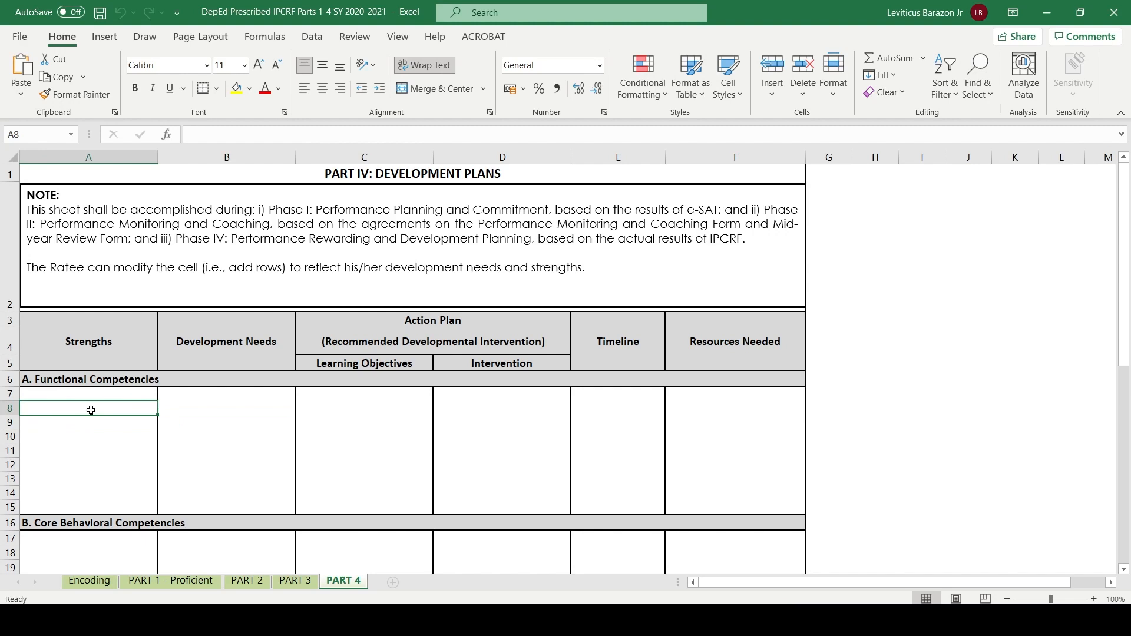
# - Compare the objective ratings on the PART 3 sheet with the Strengths and Development Needs columns on the PART 4 sheet
pyautogui.click(285, 583)
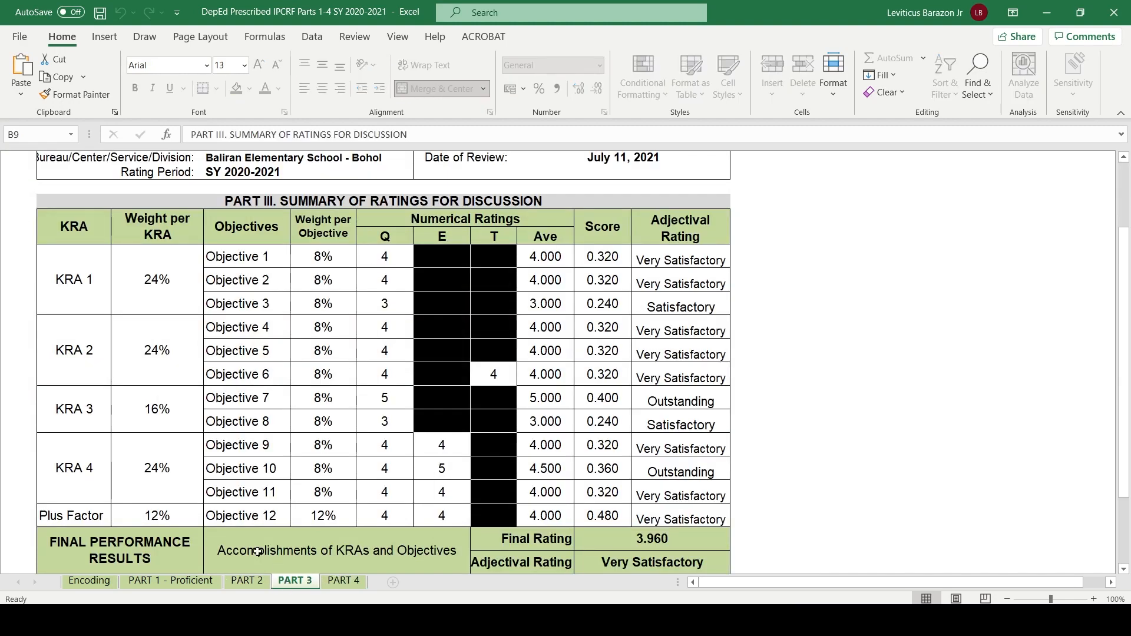
pyautogui.click(348, 581)
pyautogui.scroll(-1, 232, 373)
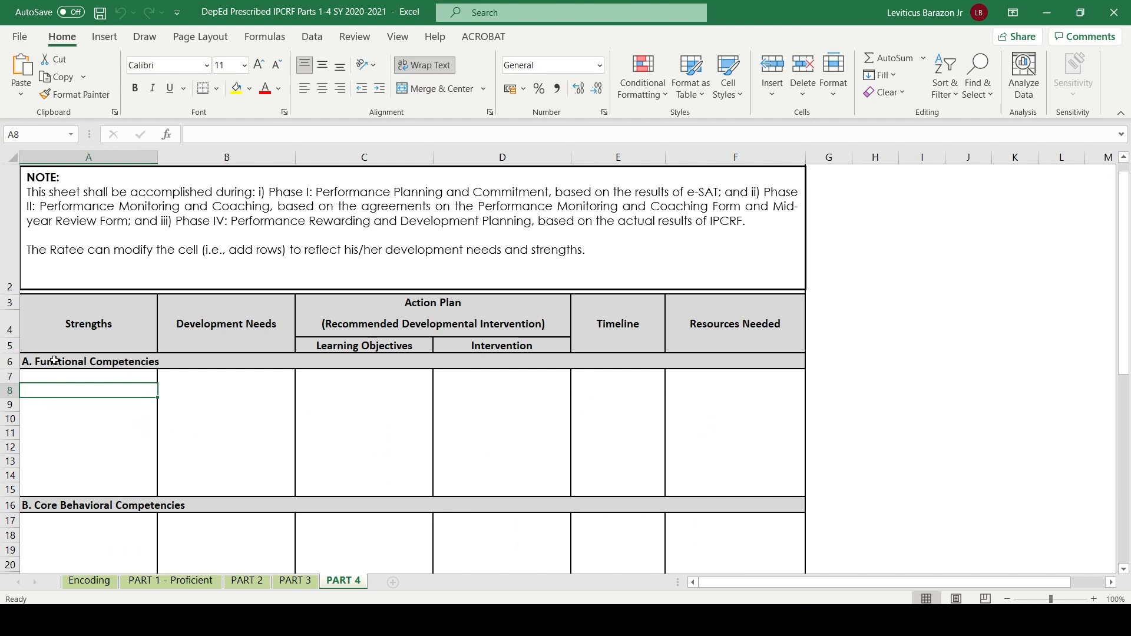
pyautogui.click(91, 410)
pyautogui.click(95, 387)
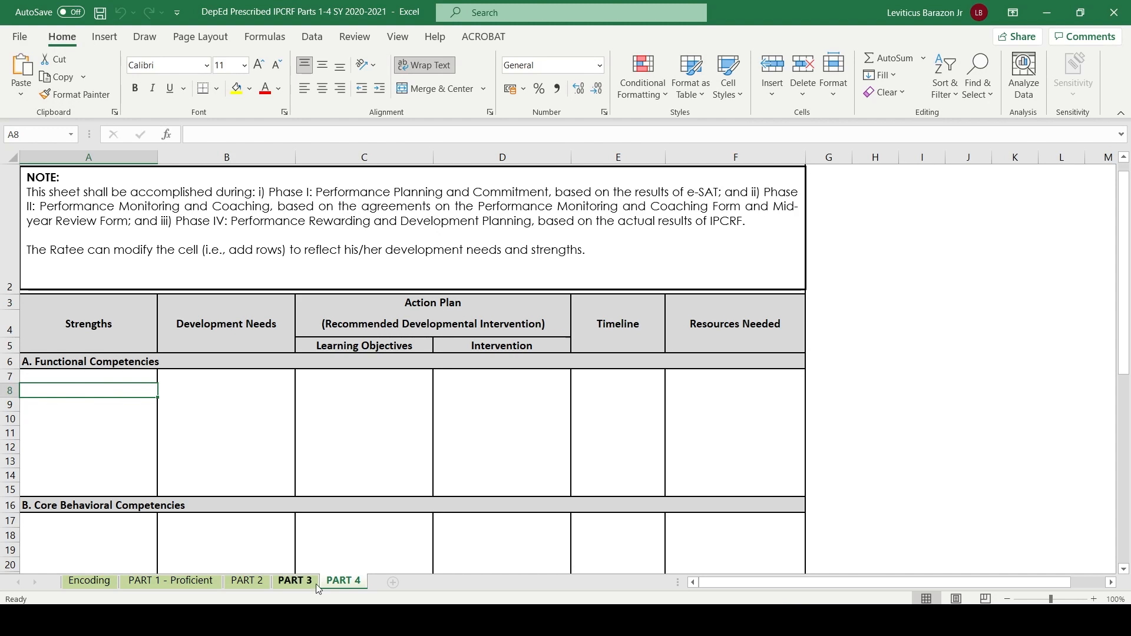
pyautogui.click(295, 581)
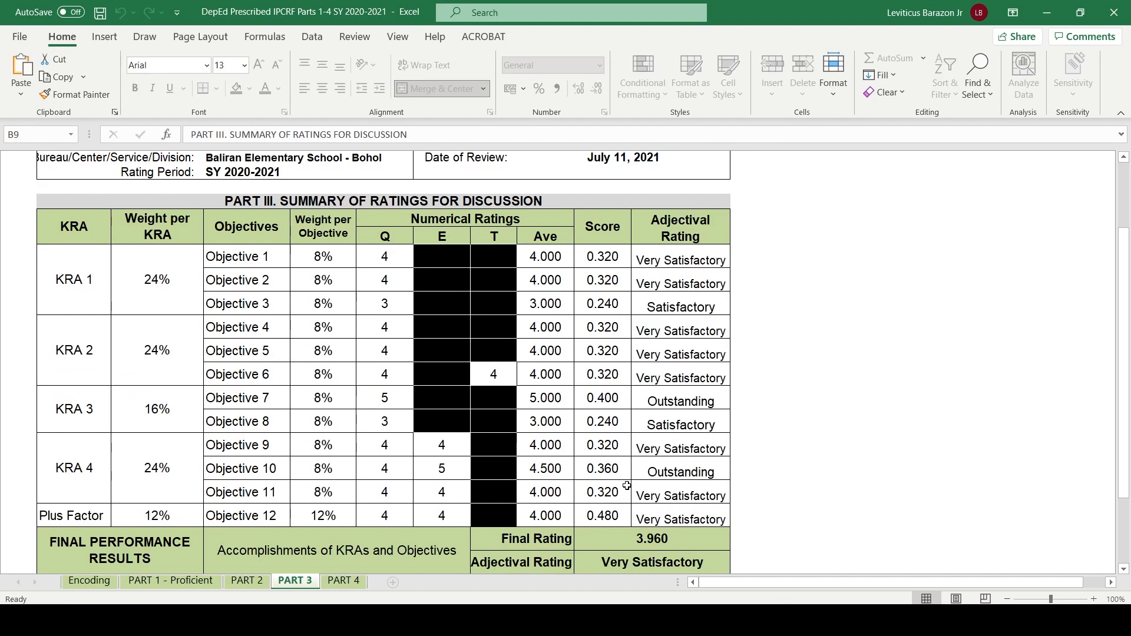
pyautogui.click(342, 582)
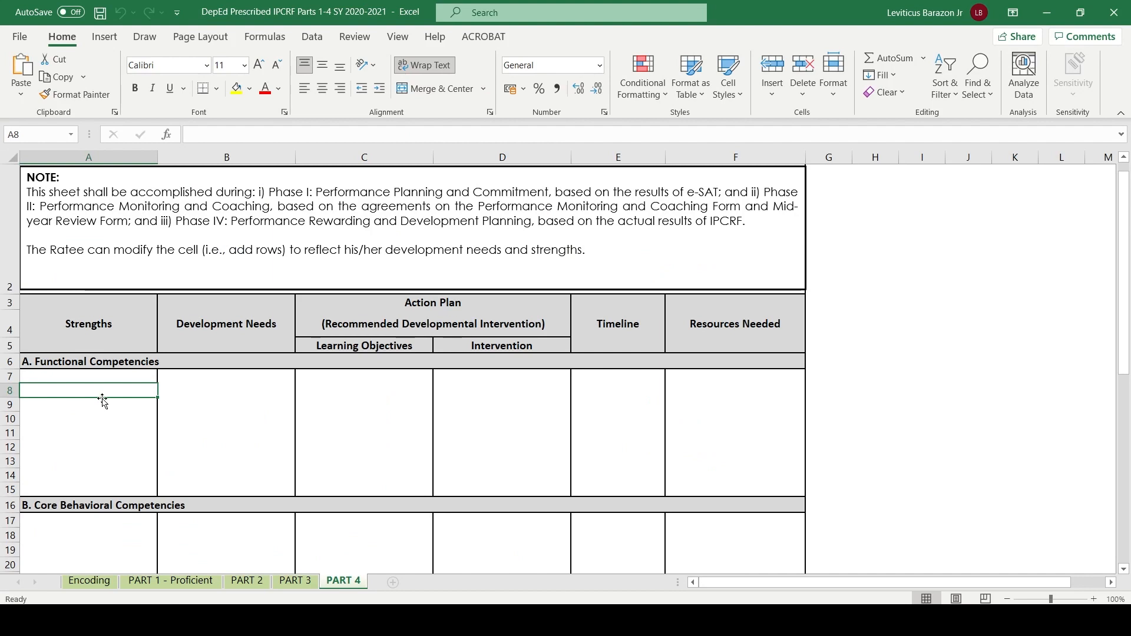
pyautogui.click(81, 417)
pyautogui.click(104, 391)
pyautogui.click(90, 404)
pyautogui.click(224, 390)
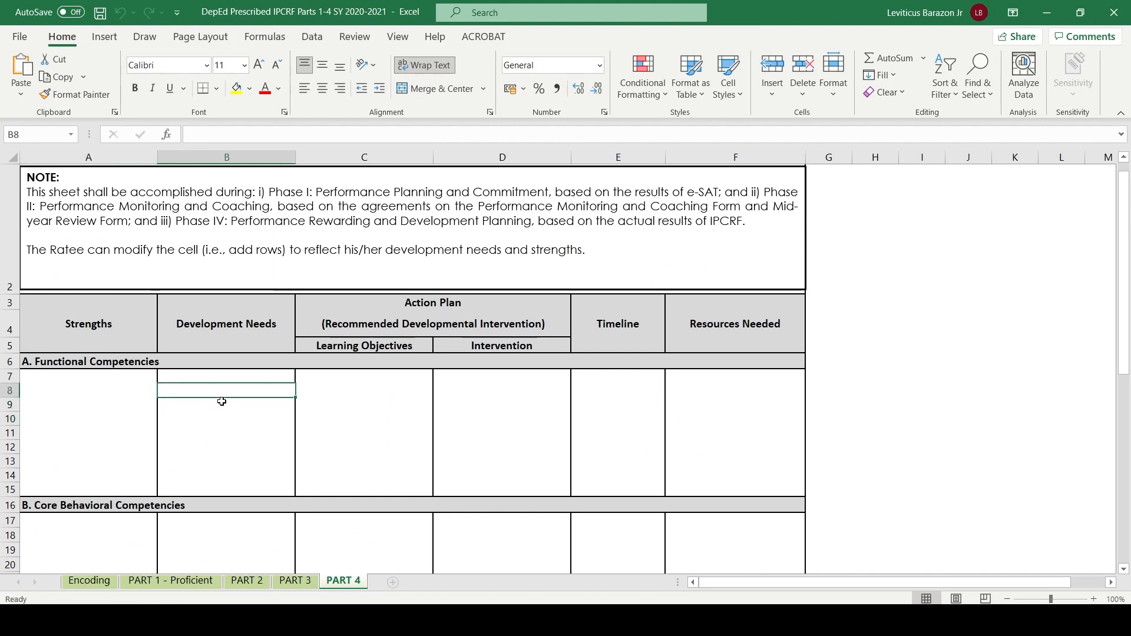
pyautogui.click(237, 417)
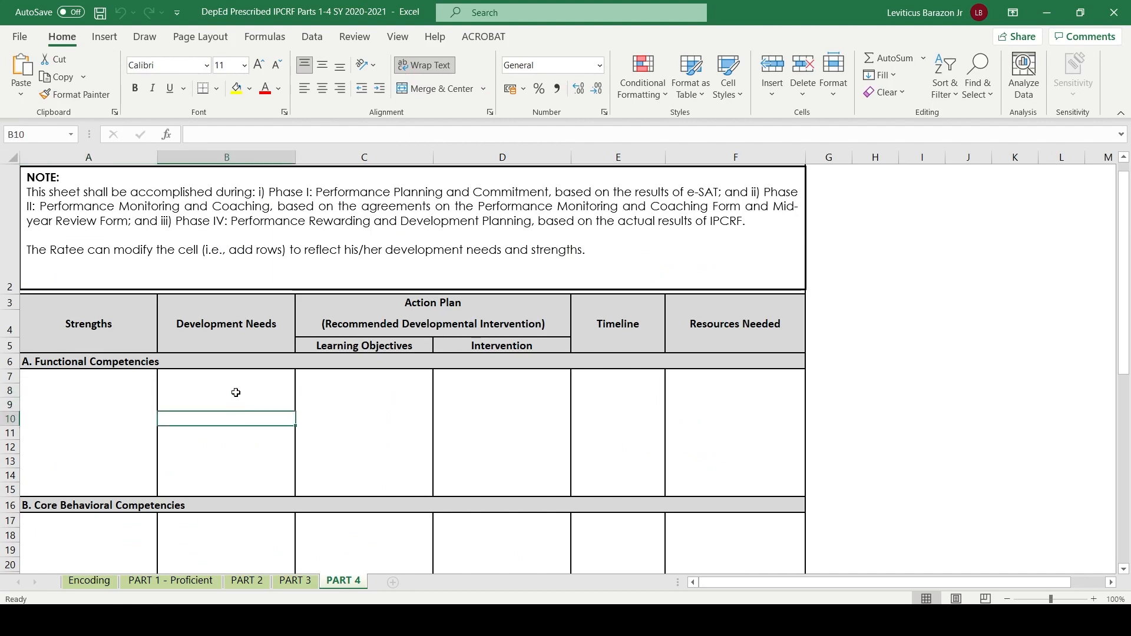
# - Go back through PART 3 to the PART 2 sheet and examine the indicator counts of the core behavioral competencies
pyautogui.click(295, 583)
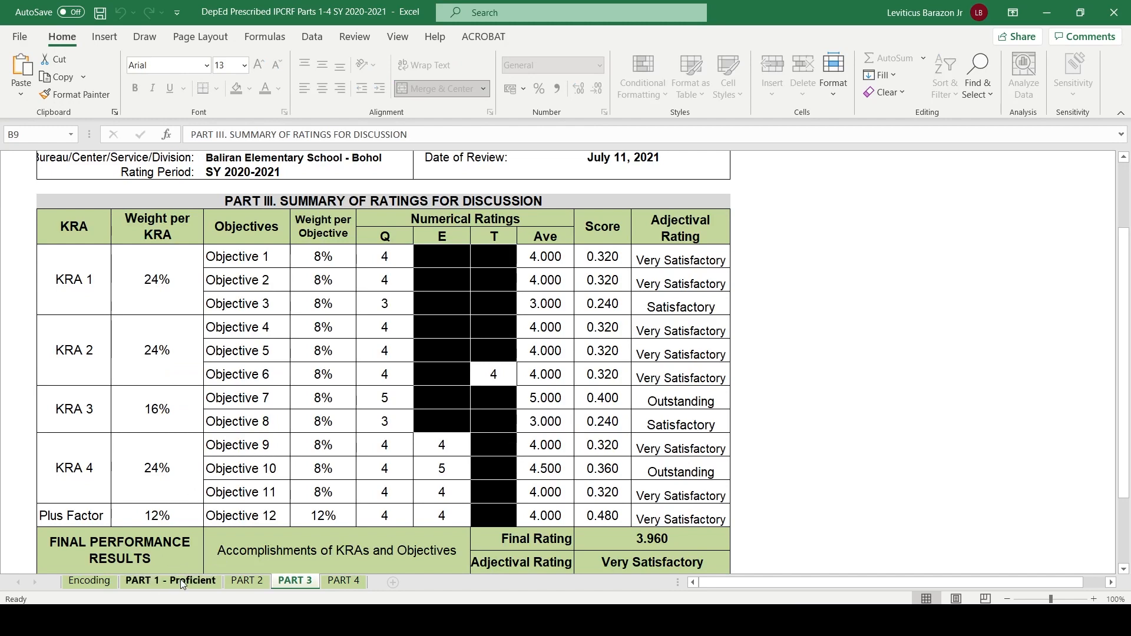
pyautogui.click(254, 582)
pyautogui.scroll(-1, 259, 298)
pyautogui.scroll(1, 259, 298)
pyautogui.scroll(-2, 260, 298)
pyautogui.scroll(2, 259, 298)
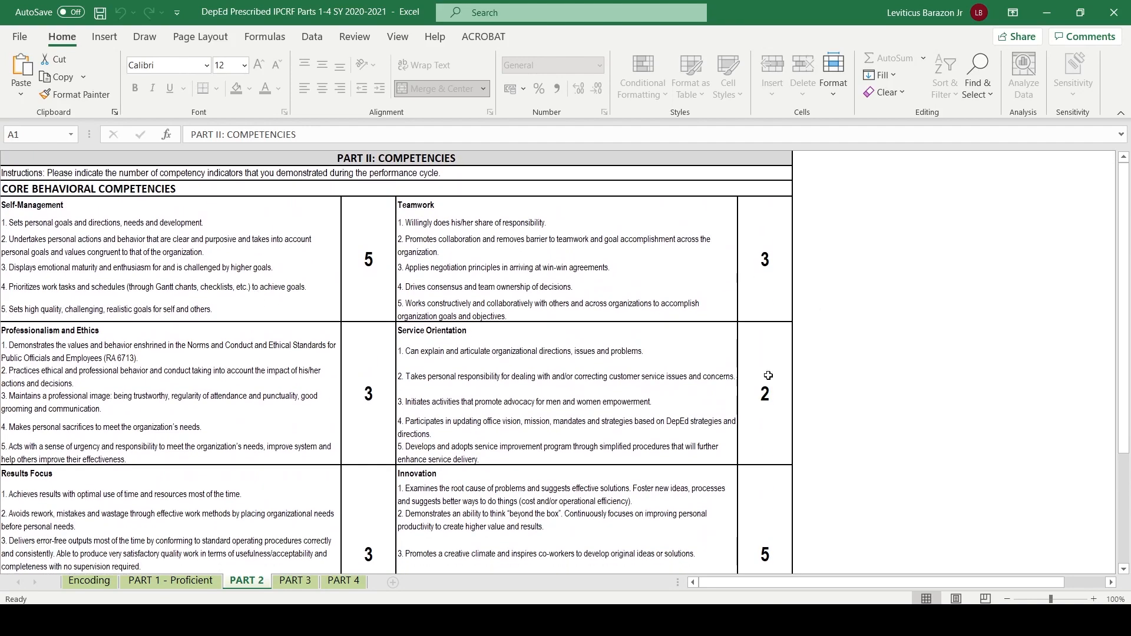
pyautogui.scroll(-1, 565, 390)
pyautogui.scroll(1, 562, 387)
pyautogui.scroll(-1, 559, 386)
pyautogui.scroll(1, 555, 384)
pyautogui.scroll(-1, 555, 384)
pyautogui.scroll(1, 556, 384)
pyautogui.scroll(-2, 555, 384)
pyautogui.scroll(2, 555, 384)
pyautogui.scroll(-1, 555, 384)
pyautogui.scroll(1, 411, 441)
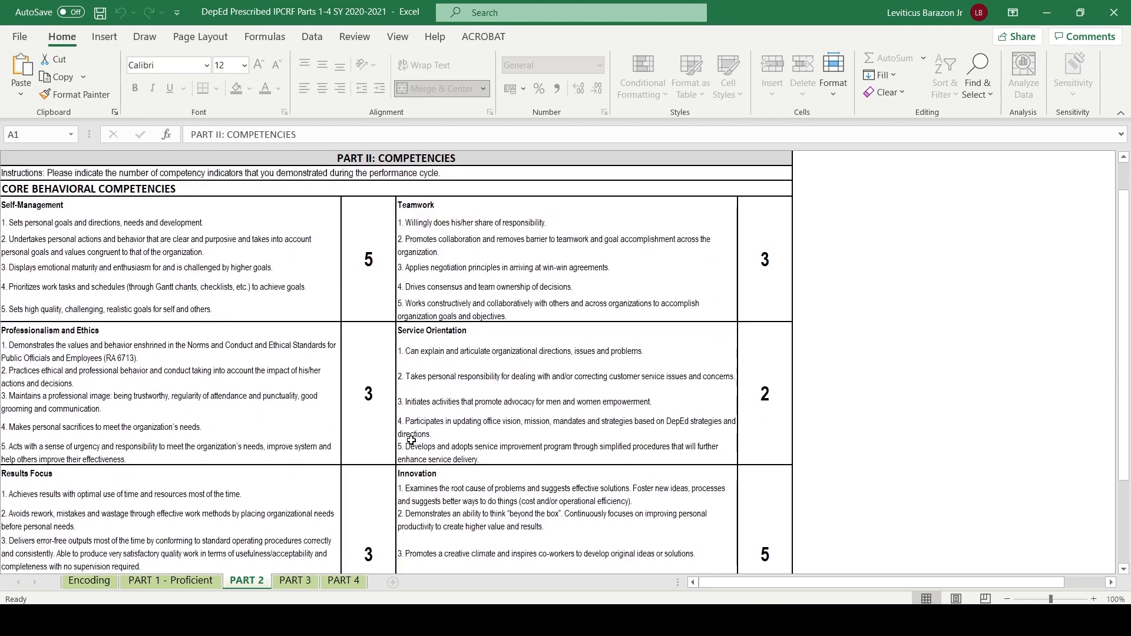
# - Return to the PART 4 sheet and examine the Development Needs, Learning Objectives and Intervention columns for Functional Competencies
pyautogui.click(295, 582)
pyautogui.click(343, 582)
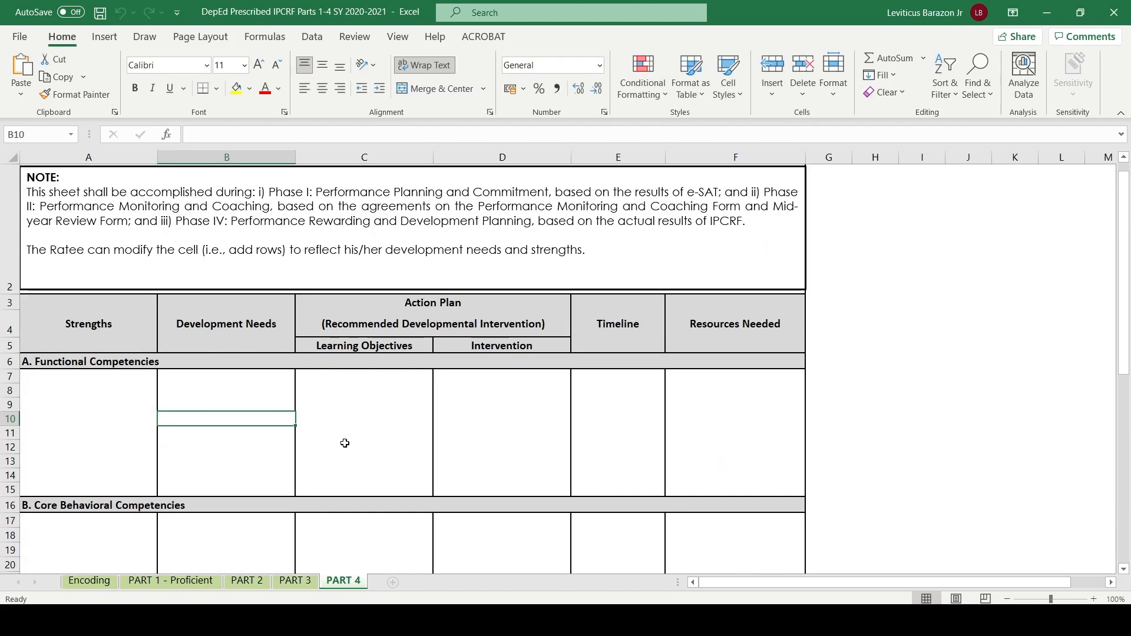
pyautogui.click(237, 375)
pyautogui.click(237, 405)
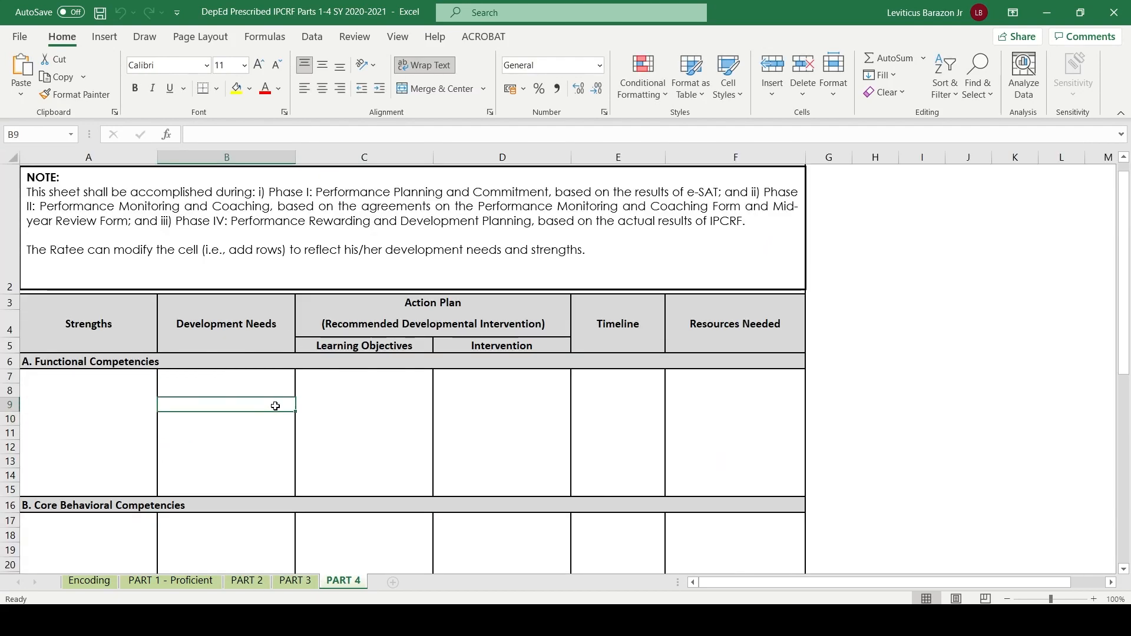
pyautogui.click(348, 391)
pyautogui.click(336, 375)
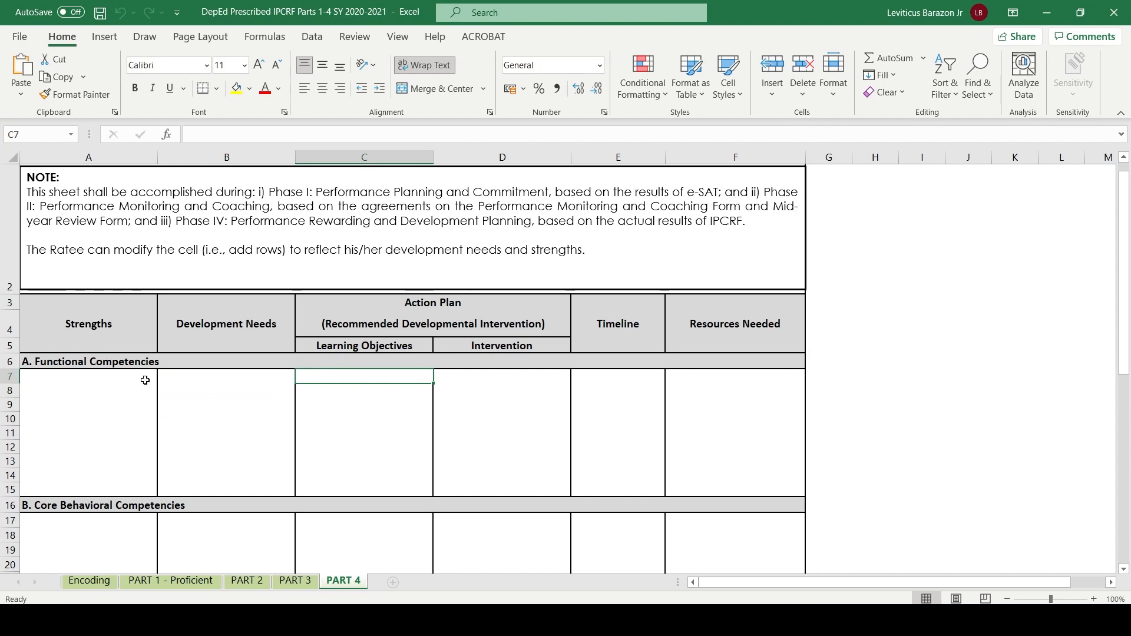
pyautogui.click(67, 379)
pyautogui.click(347, 379)
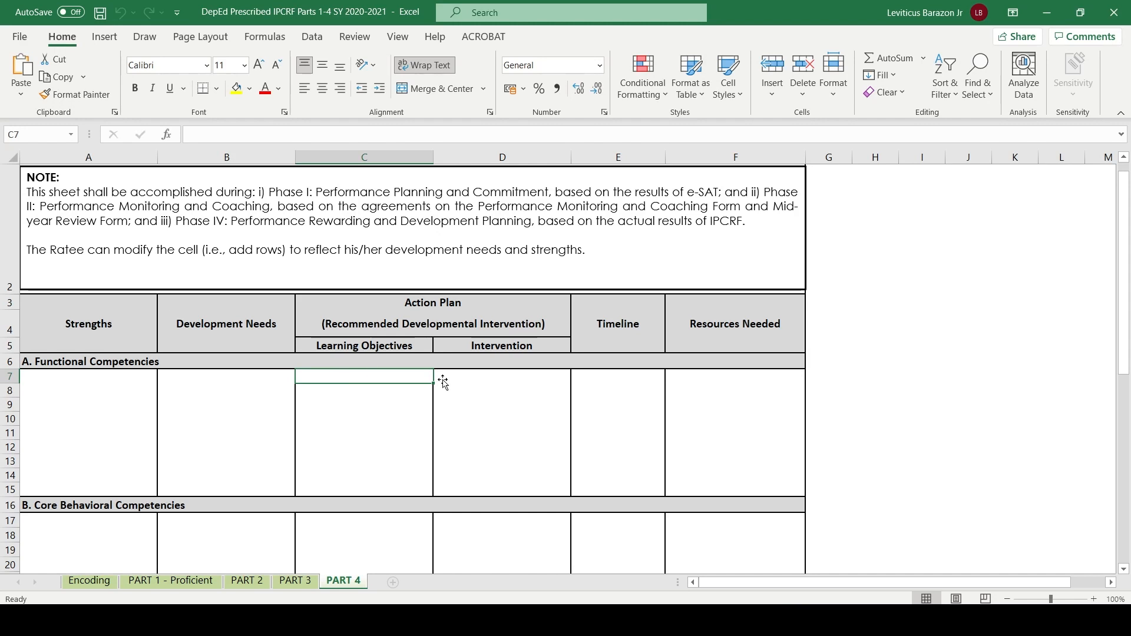
pyautogui.click(482, 375)
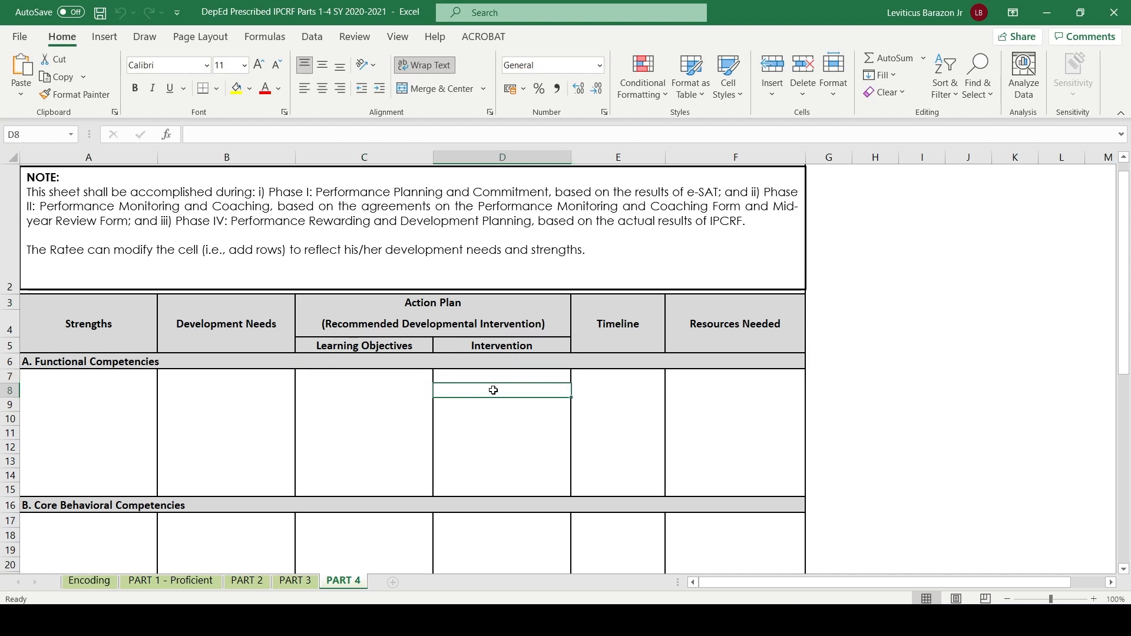
# - Examine the Timeline and Resources Needed columns for Functional Competencies on the PART 4 sheet
pyautogui.click(601, 379)
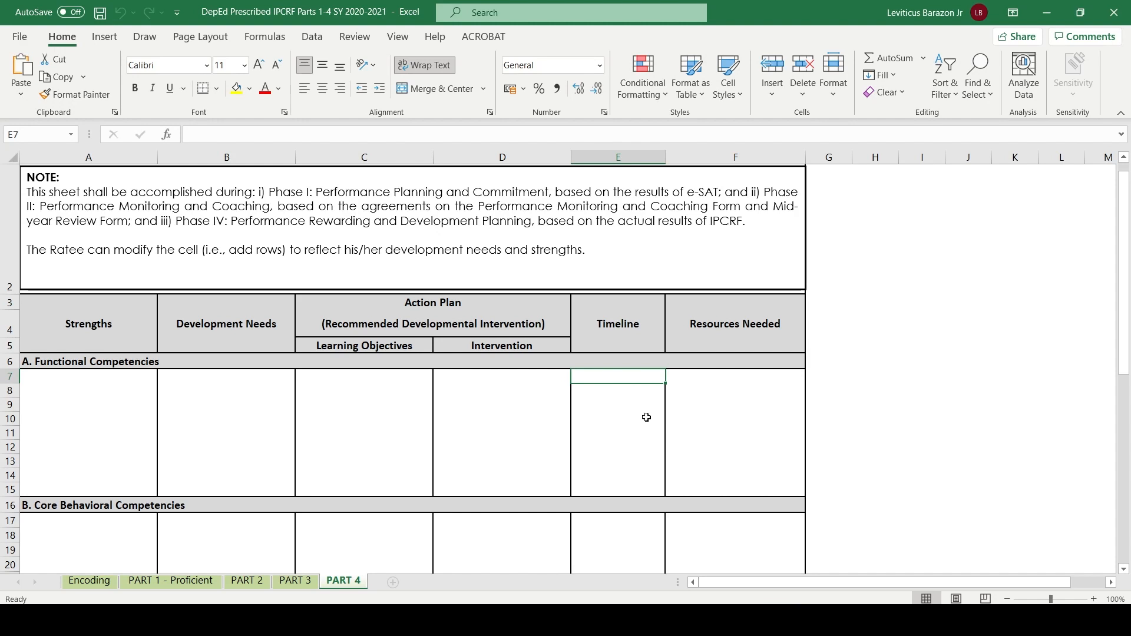
pyautogui.click(602, 392)
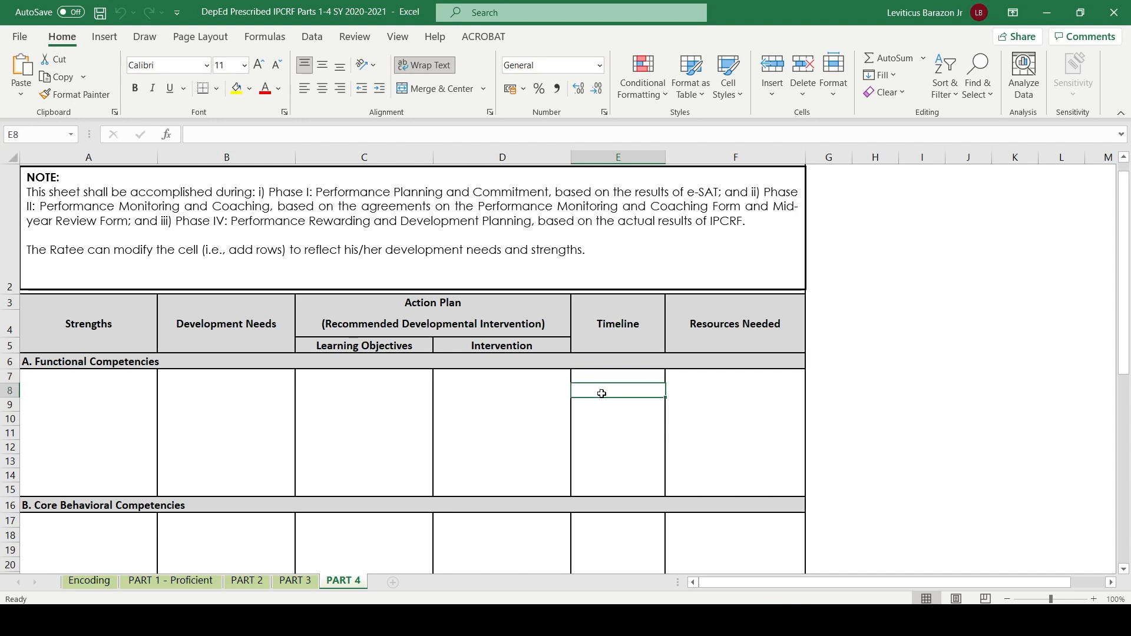
pyautogui.click(619, 404)
pyautogui.click(625, 431)
pyautogui.click(591, 390)
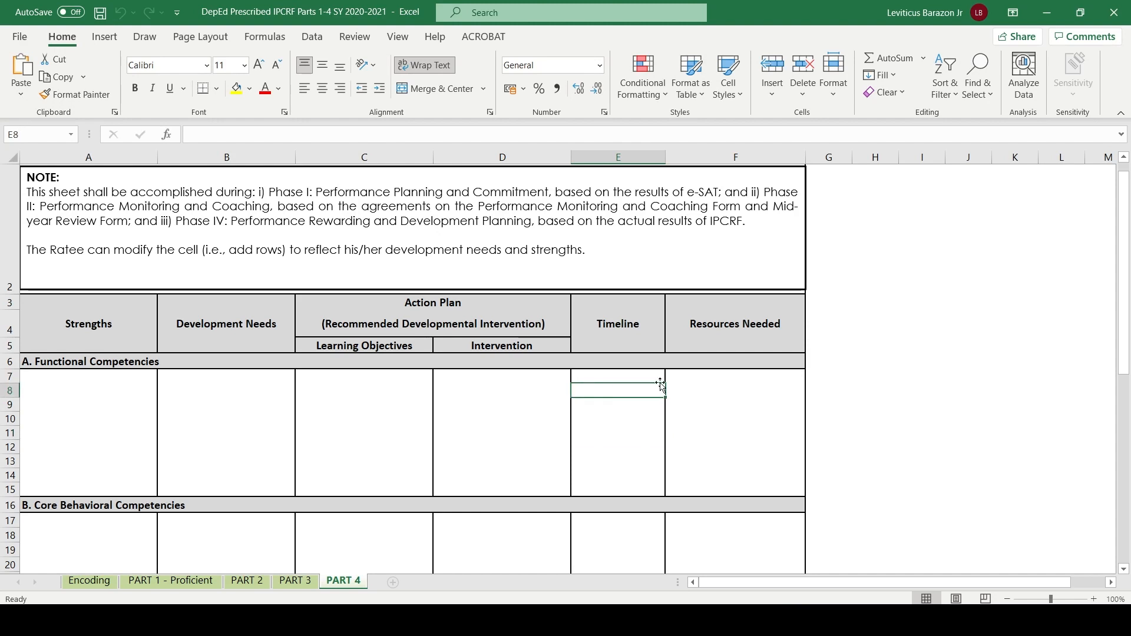
pyautogui.click(727, 379)
pyautogui.click(713, 393)
pyautogui.click(700, 377)
pyautogui.click(690, 391)
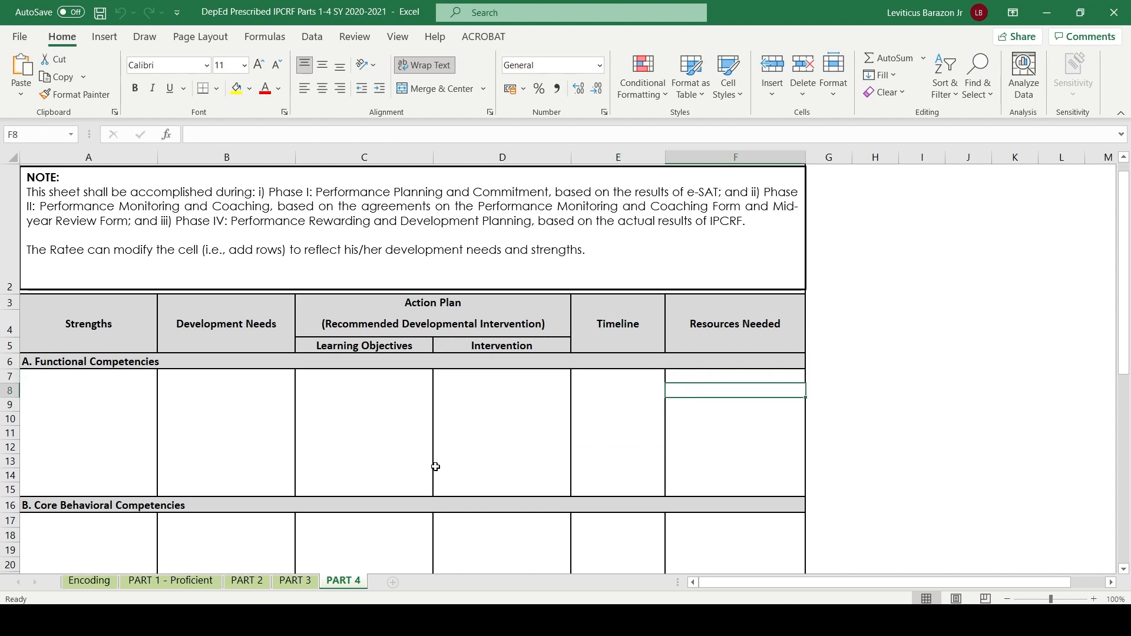
# - Examine the Core Behavioral Competencies section, Feedback area, signatories and submission note on the PART 4 sheet
pyautogui.scroll(-4, 434, 465)
pyautogui.scroll(2, 435, 466)
pyautogui.scroll(-2, 435, 466)
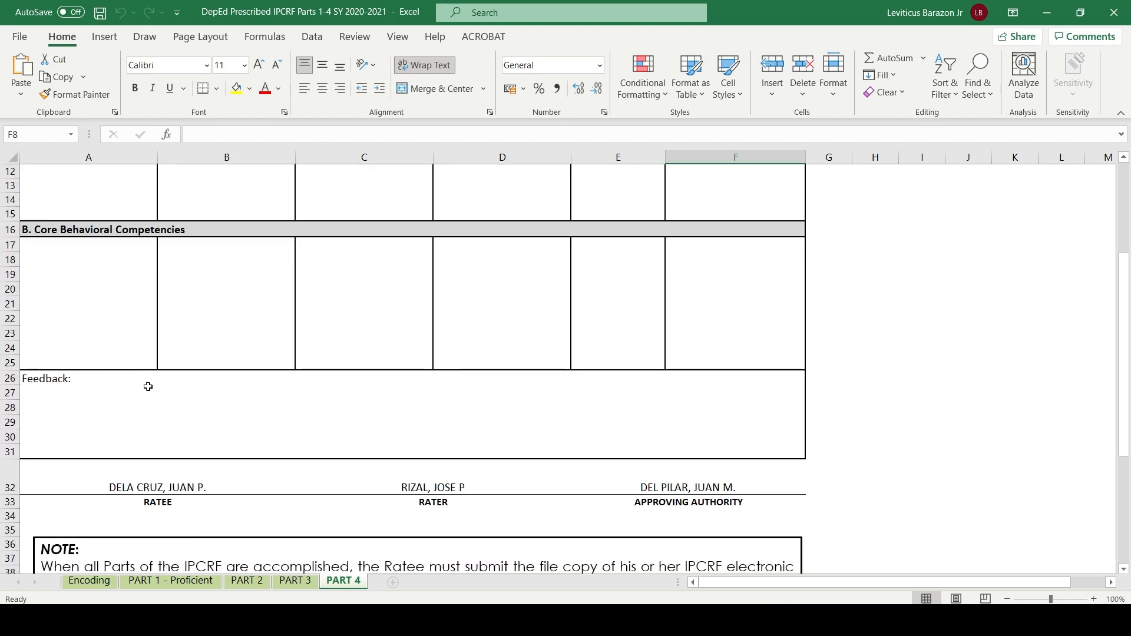
pyautogui.click(154, 379)
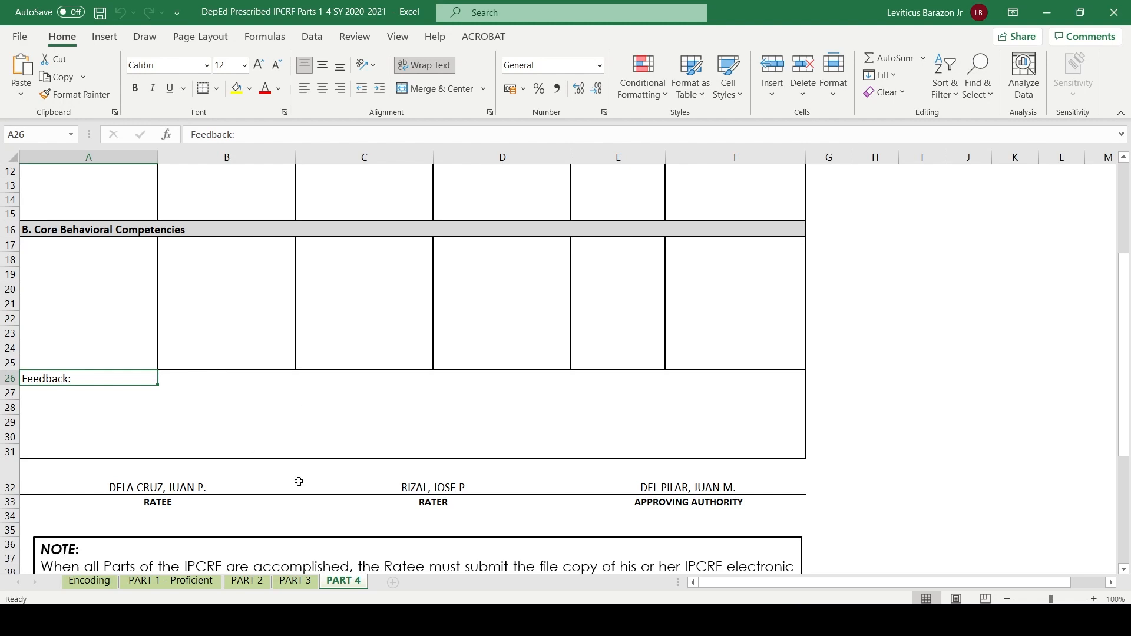
pyautogui.scroll(-1, 394, 344)
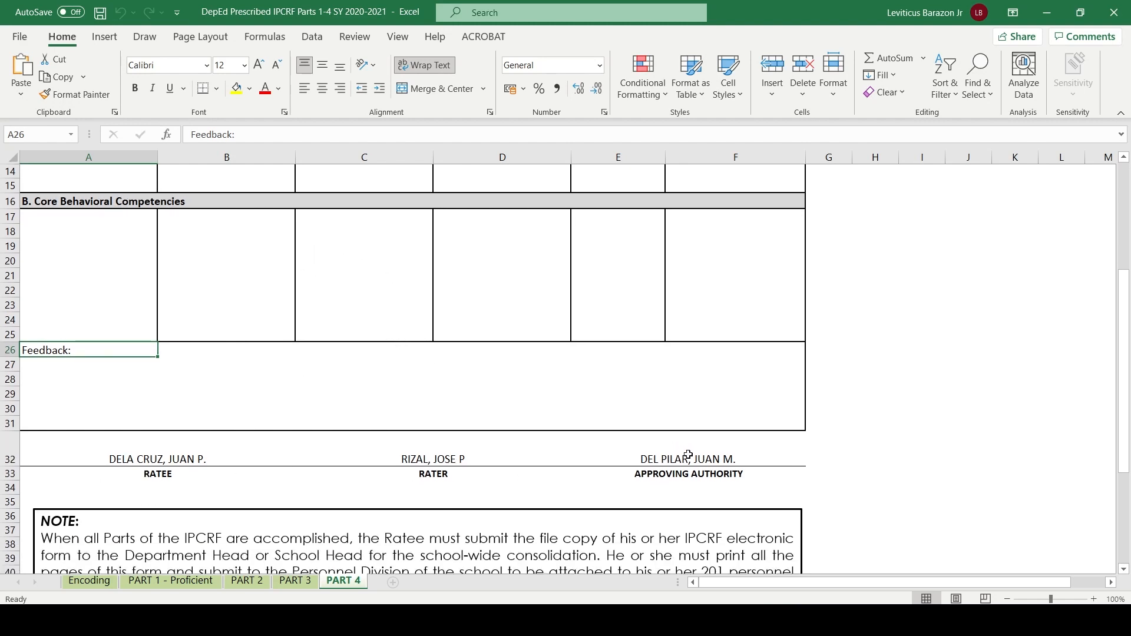
pyautogui.scroll(-2, 511, 471)
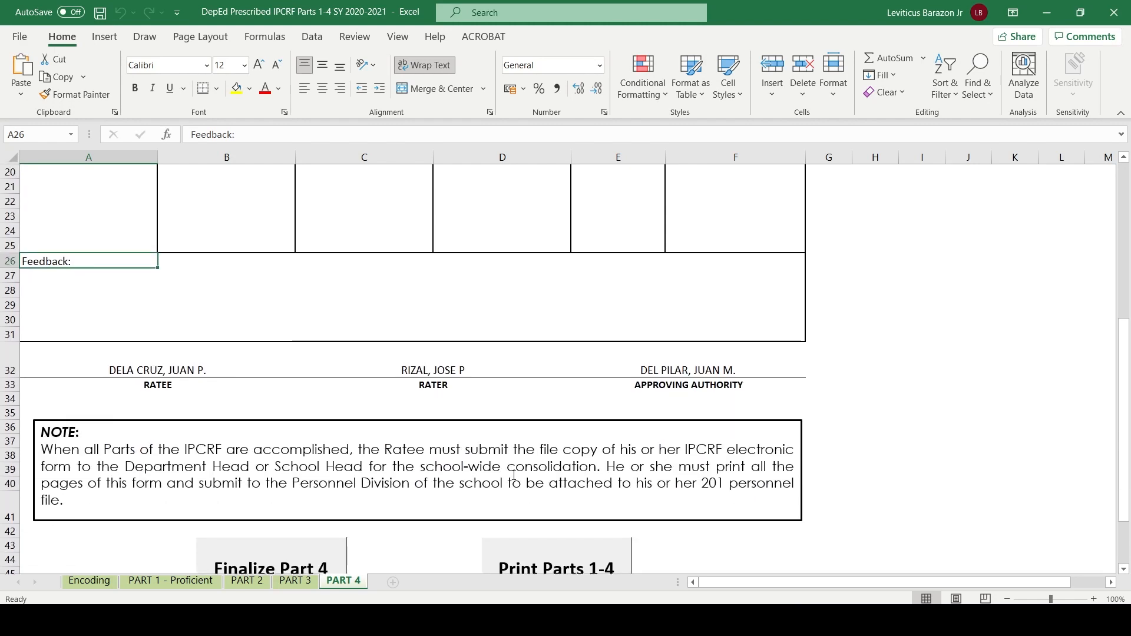
pyautogui.scroll(-1, 380, 419)
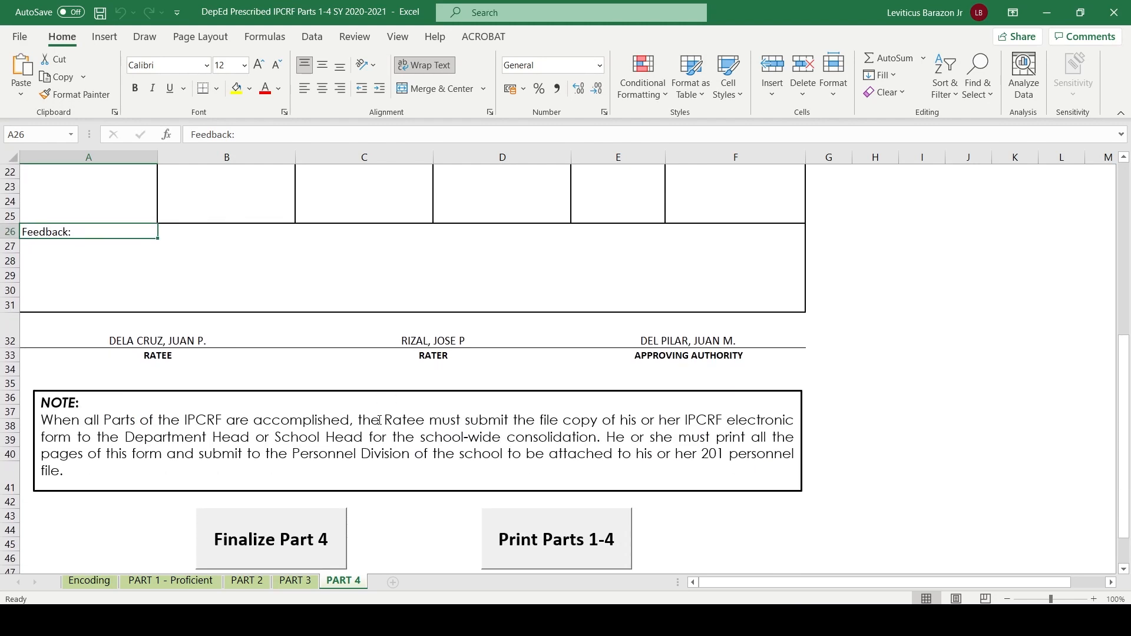
pyautogui.scroll(-2, 379, 420)
pyautogui.scroll(6, 379, 422)
# - Enter the sample text "adsf" in cell A12, in the Strengths column of Functional Competencies
pyautogui.click(82, 216)
pyautogui.write('adsf')
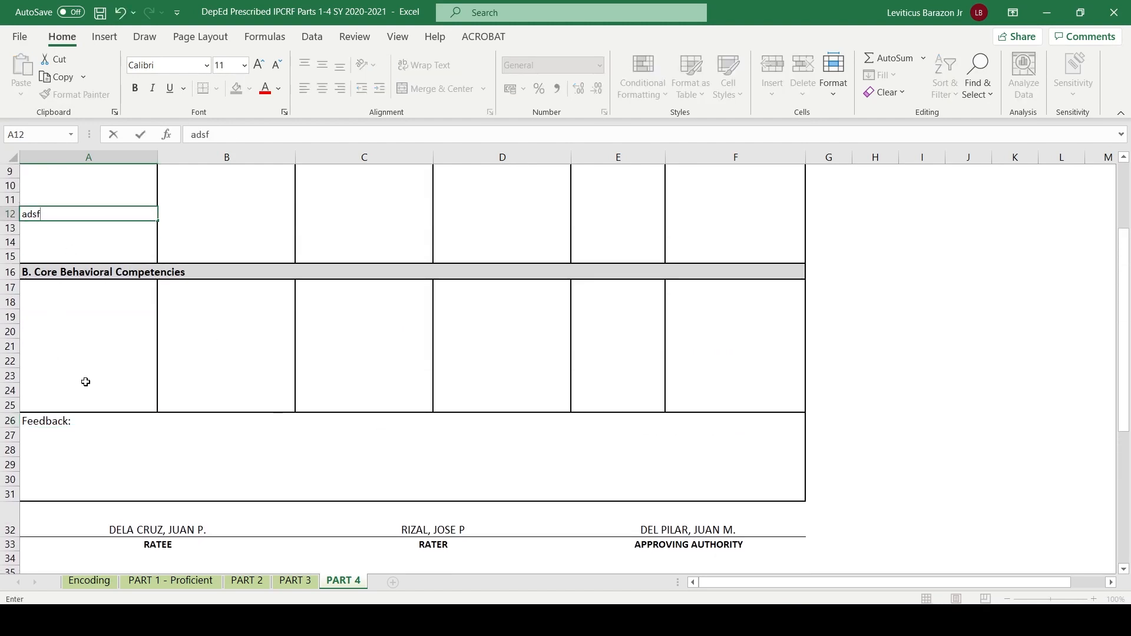
pyautogui.click(85, 381)
# - Finalize Part 4 of the form, entering and confirming the ratee's password
pyautogui.scroll(-6, 55, 348)
pyautogui.click(283, 468)
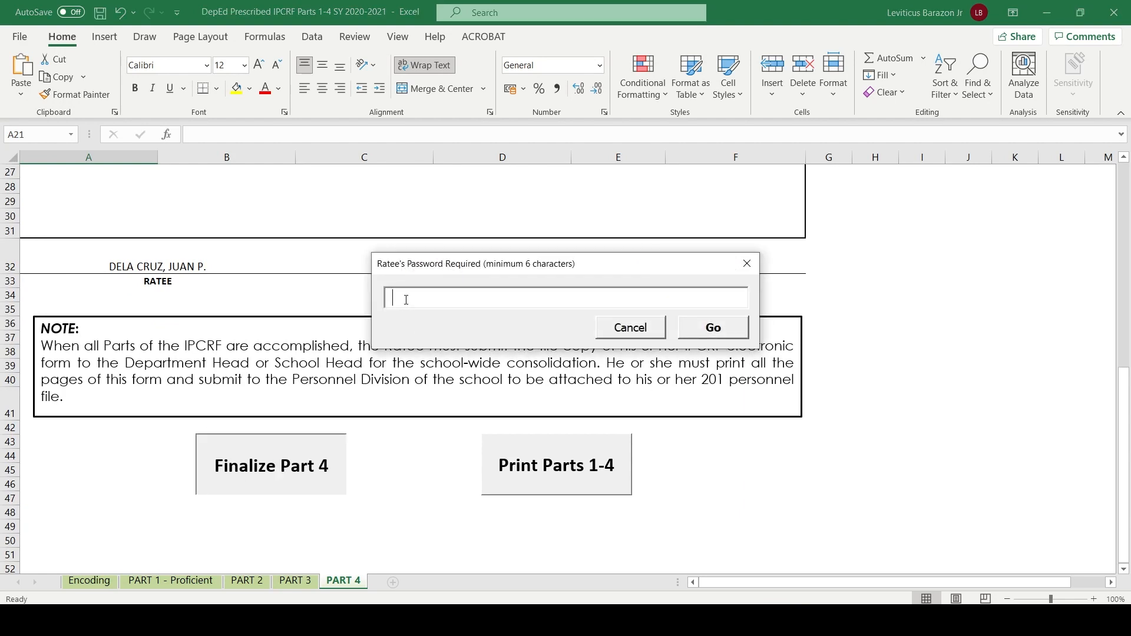
pyautogui.write('********')
pyautogui.press('Return')
pyautogui.click(740, 329)
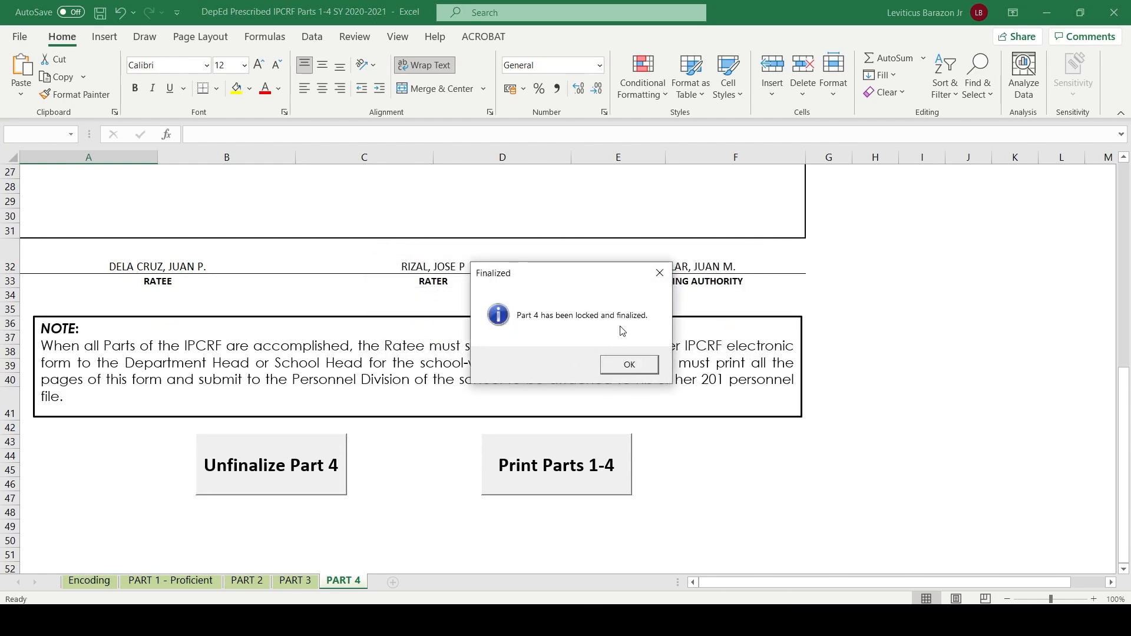
# - Dismiss the Part 4 finalization notice and review the feedback area, signatories and submission note on the locked sheet
pyautogui.click(630, 361)
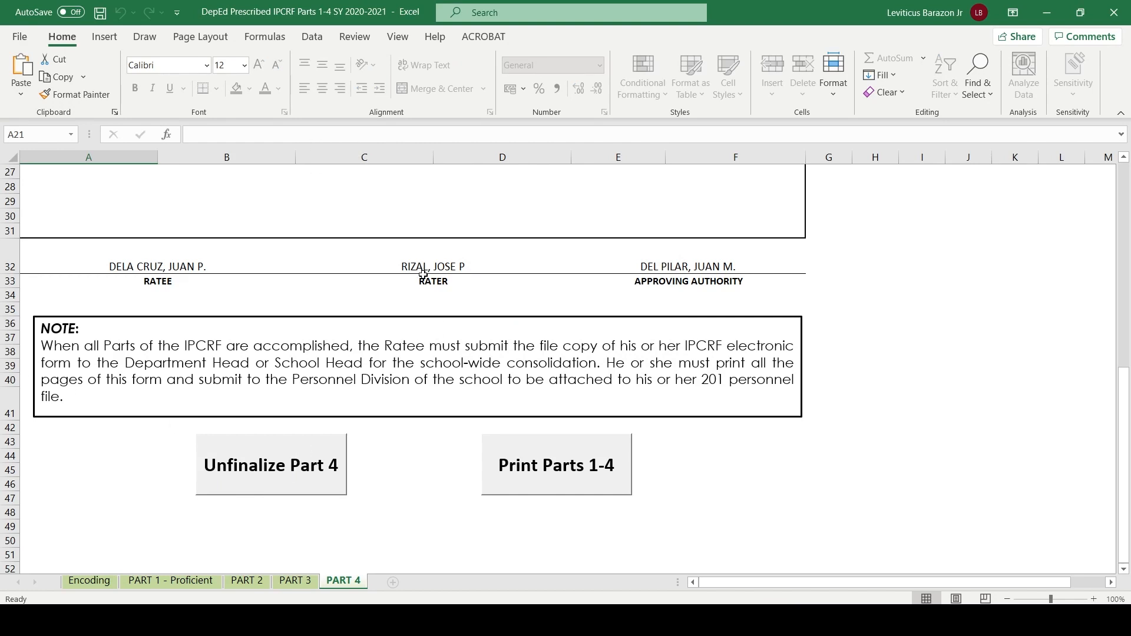
pyautogui.scroll(9, 423, 273)
pyautogui.scroll(-10, 424, 275)
pyautogui.scroll(-6, 424, 279)
pyautogui.scroll(12, 424, 279)
pyautogui.scroll(-7, 423, 276)
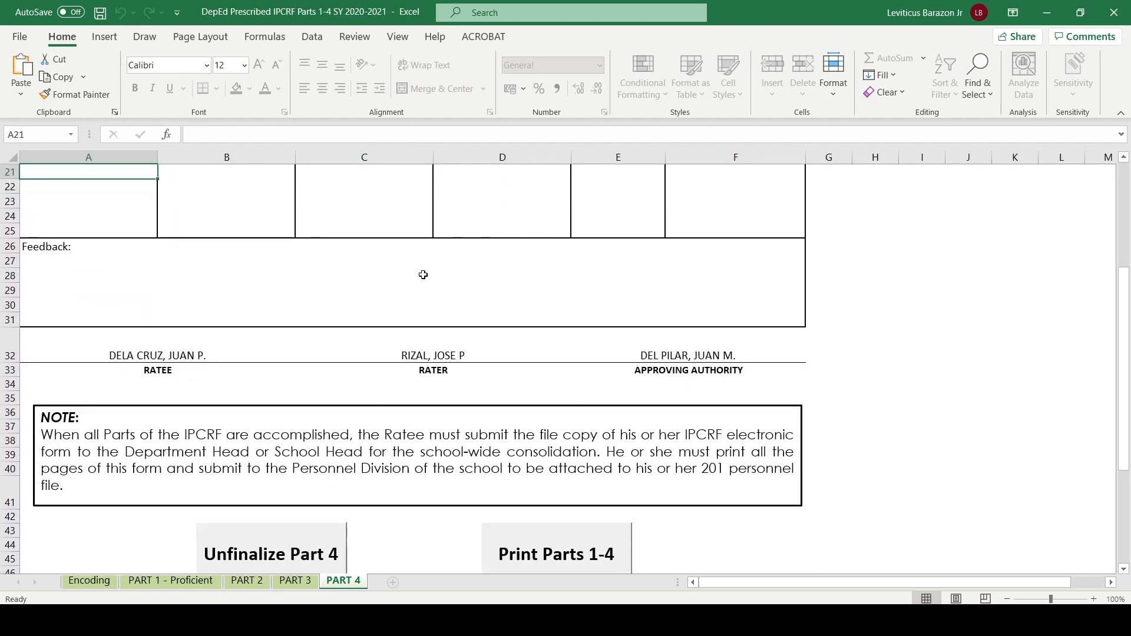
pyautogui.scroll(-2, 424, 274)
pyautogui.scroll(2, 424, 273)
pyautogui.scroll(-2, 483, 489)
pyautogui.scroll(2, 489, 487)
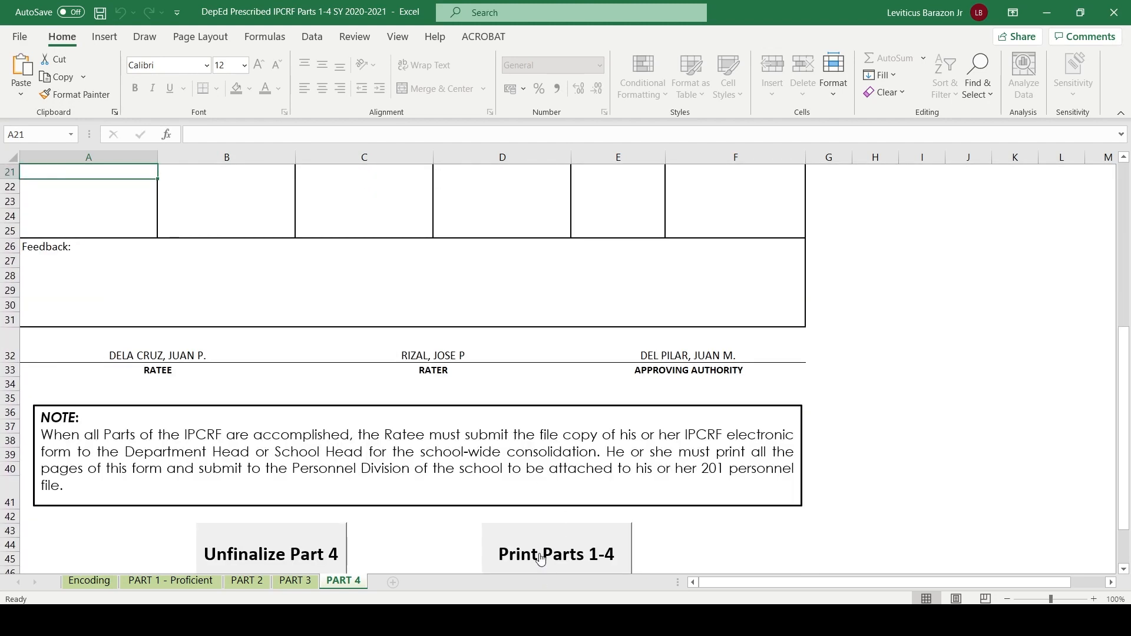
# - Try the EPSONB25974 (WF-C5790 Series) and Microsoft XPS Document Writer printers in the print settings, and restore Adobe PDF as the printer
pyautogui.click(18, 45)
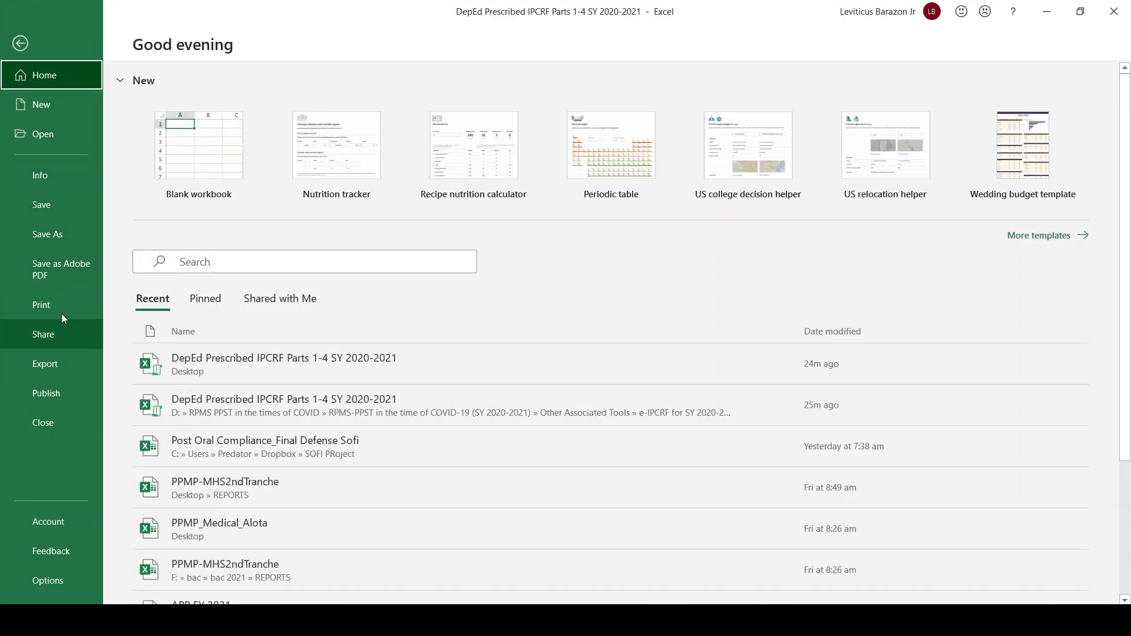
pyautogui.click(61, 306)
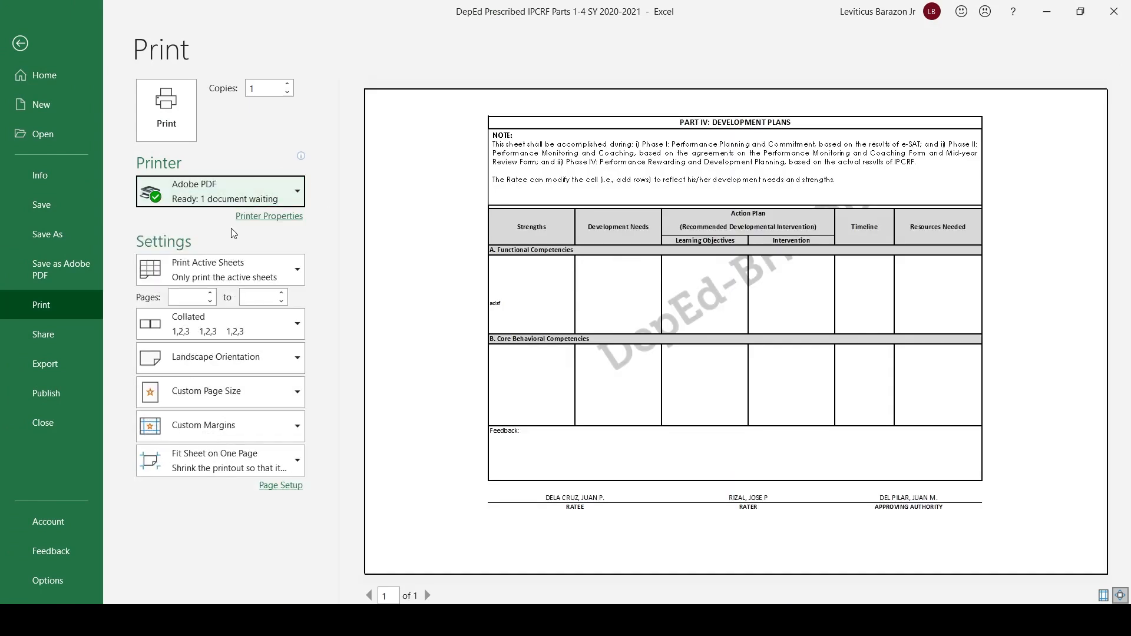
pyautogui.click(217, 202)
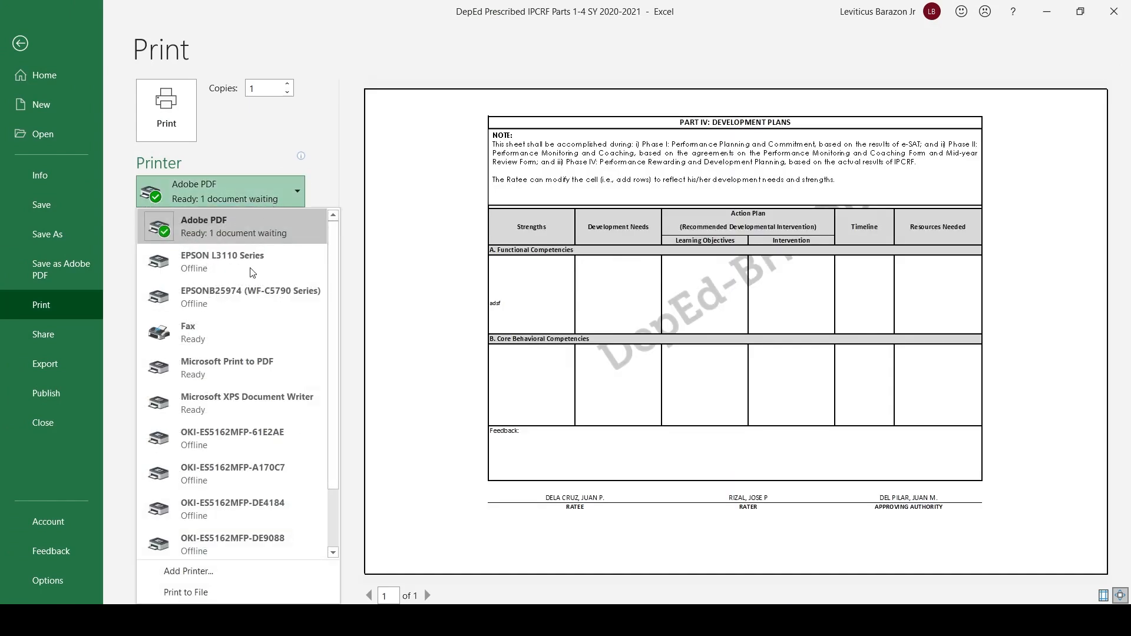
pyautogui.click(217, 297)
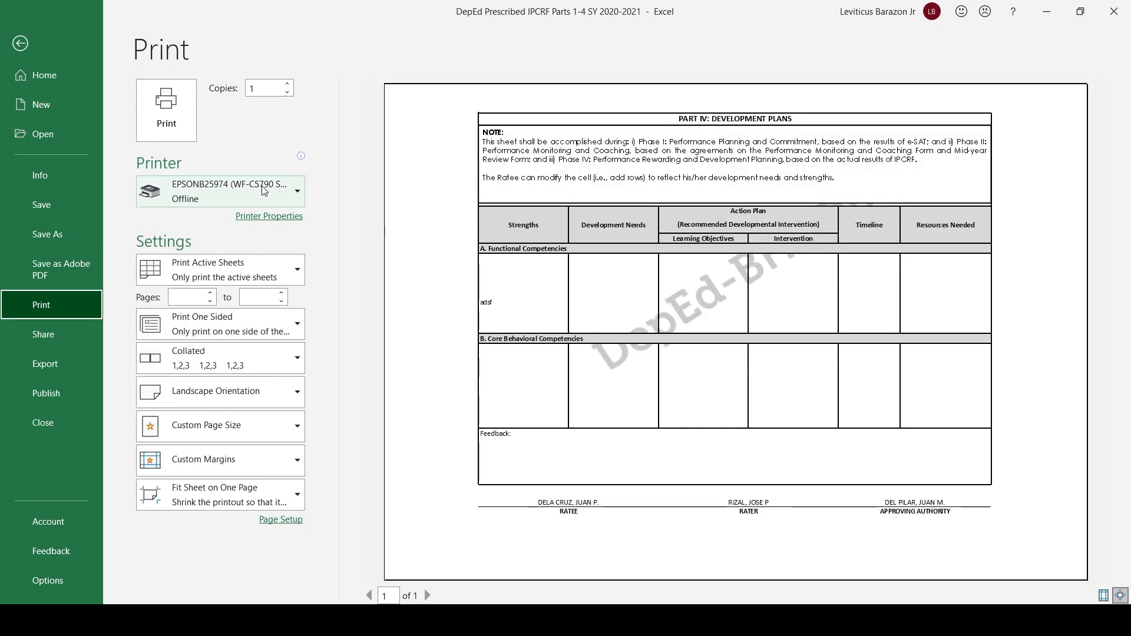
pyautogui.click(263, 191)
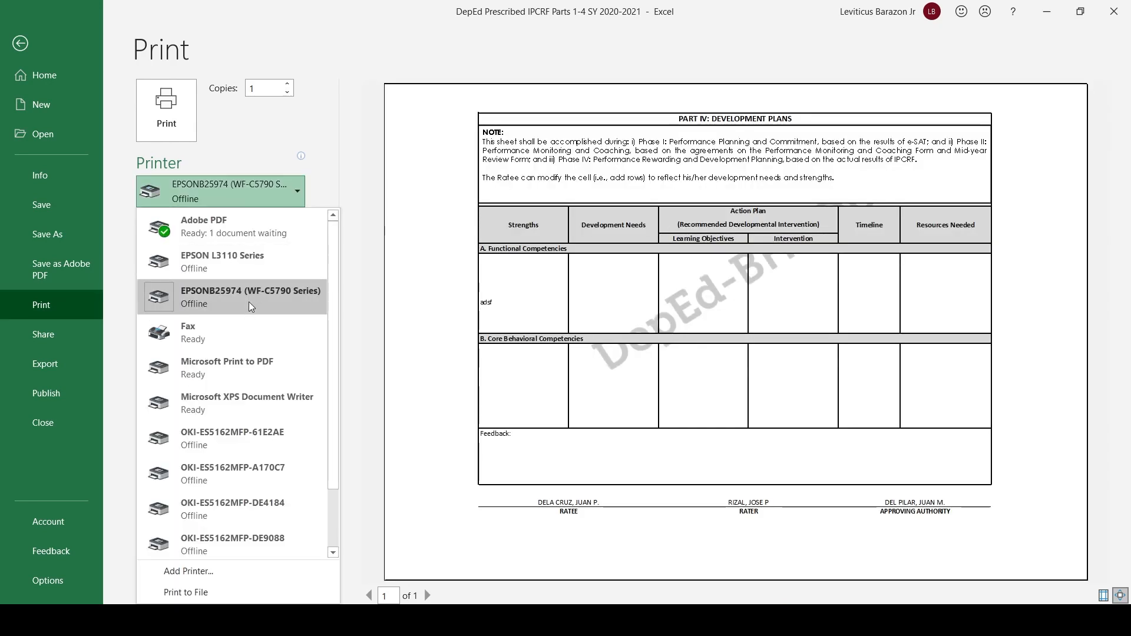
pyautogui.click(244, 399)
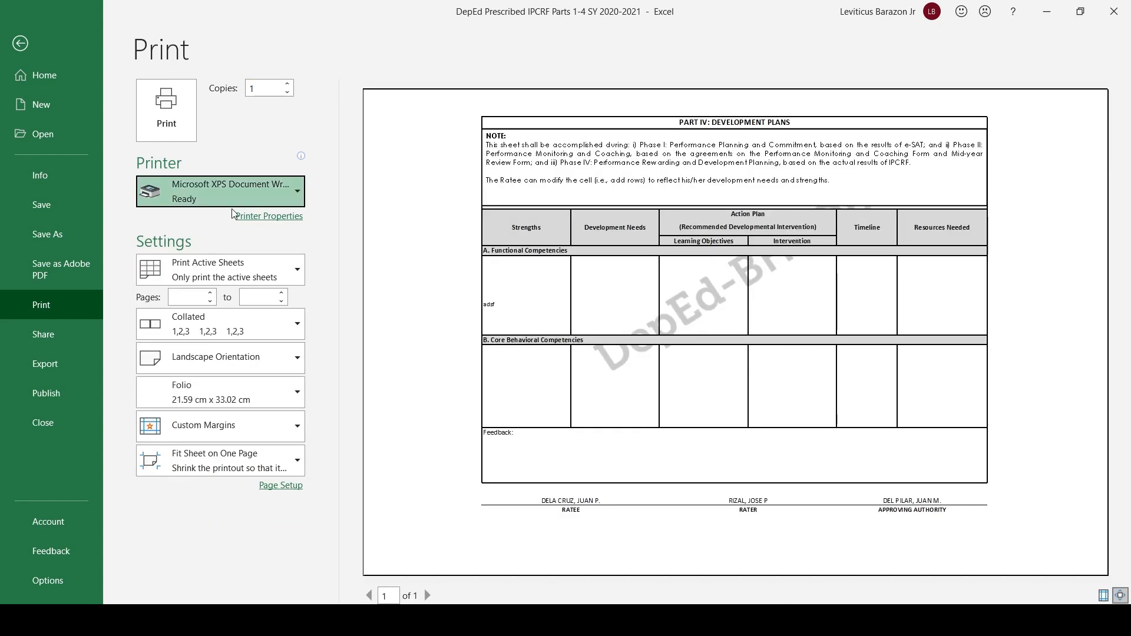
pyautogui.click(300, 194)
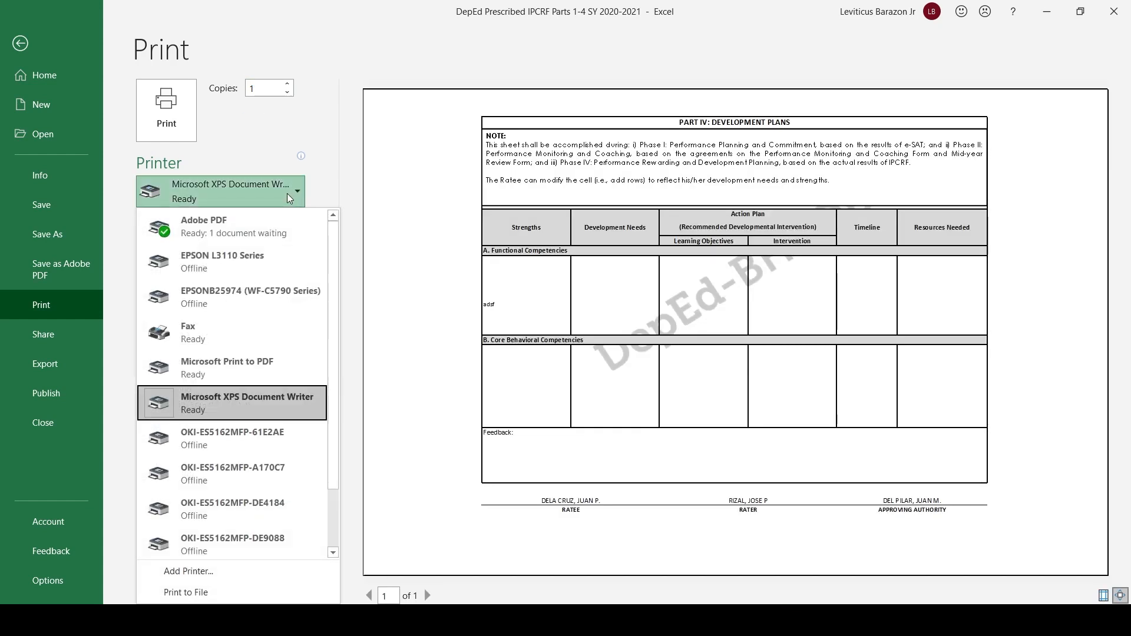
pyautogui.click(227, 227)
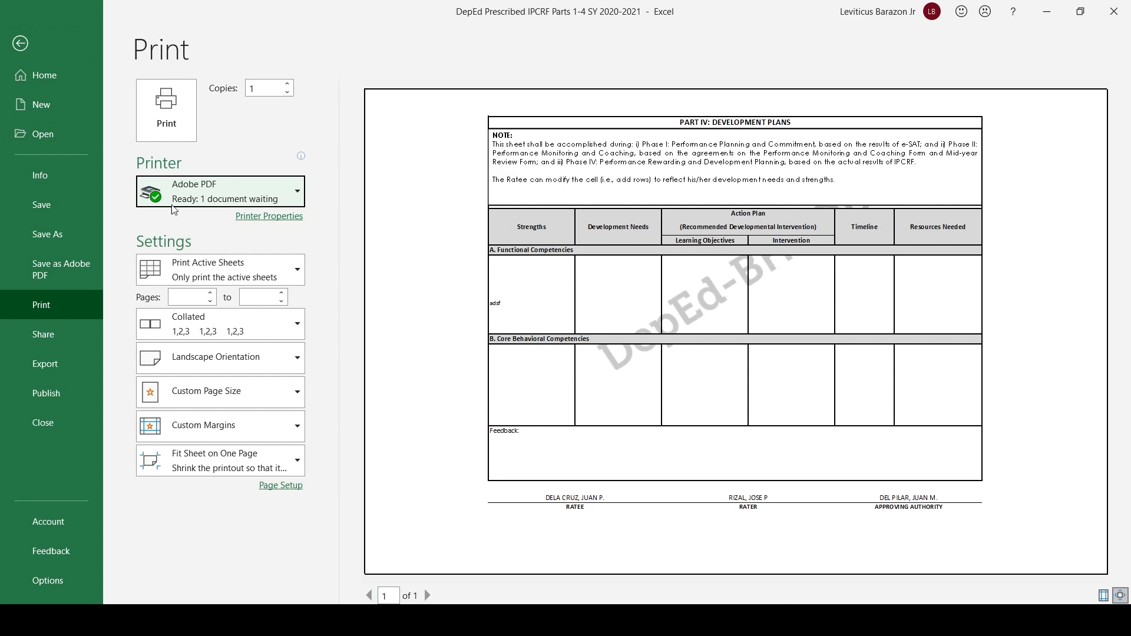
pyautogui.click(20, 44)
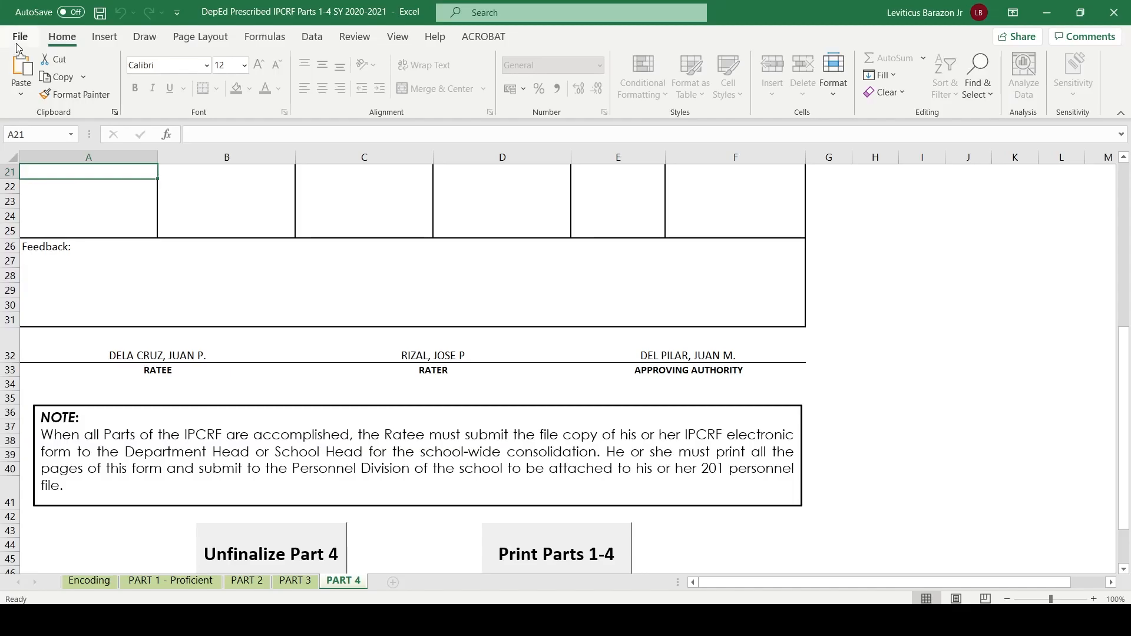
# - Print Parts 1-4 of the finalized form to Adobe PDF
pyautogui.click(551, 556)
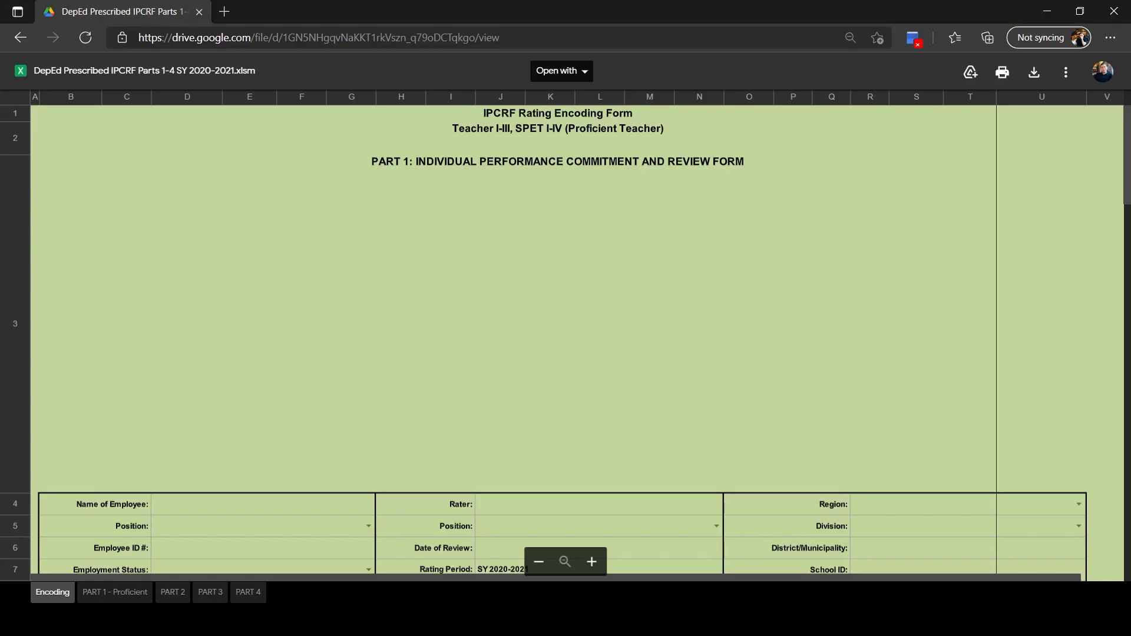
# - Look through the Encoding sheet in the browser's Google Drive preview of the IPCRF workbook and open its PART 4 sheet
pyautogui.scroll(-10, 512, 308)
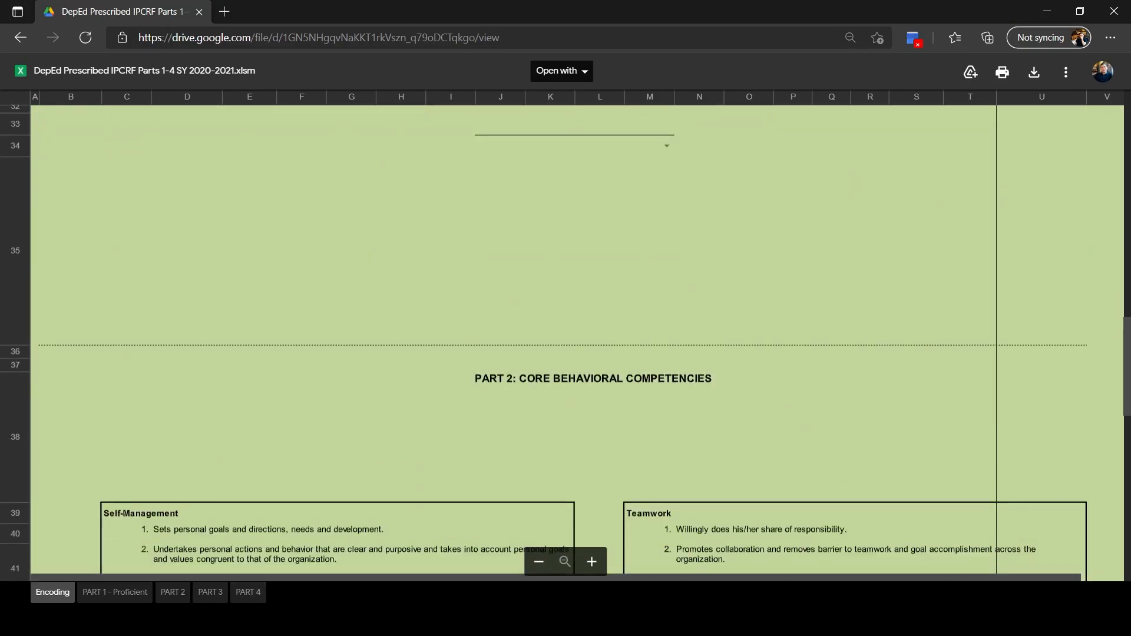
pyautogui.click(248, 595)
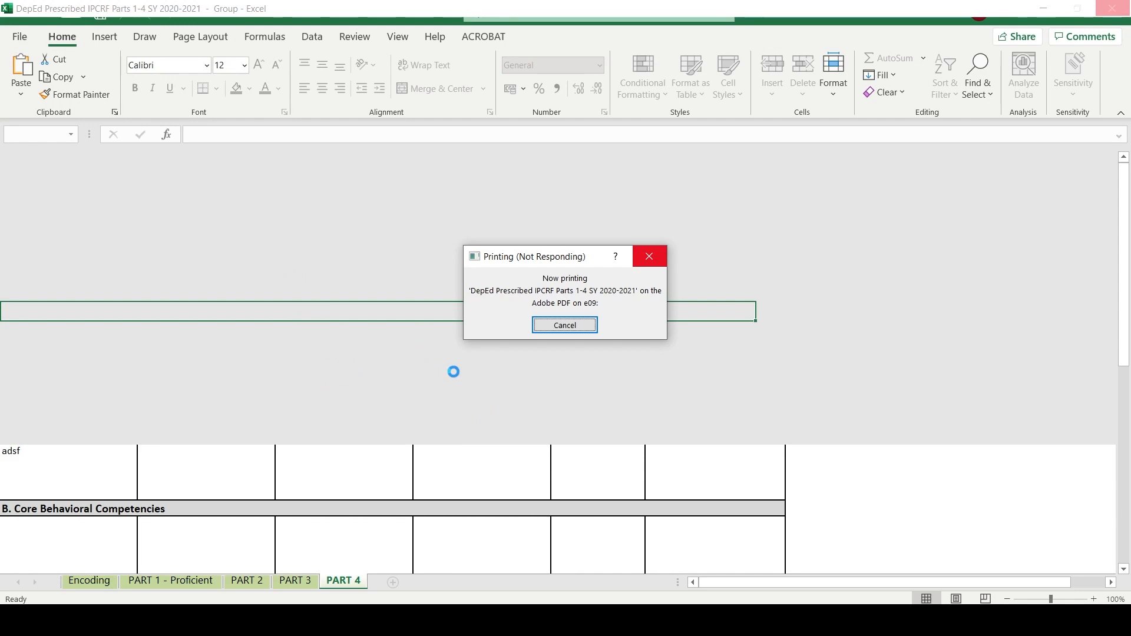
pyautogui.click(717, 630)
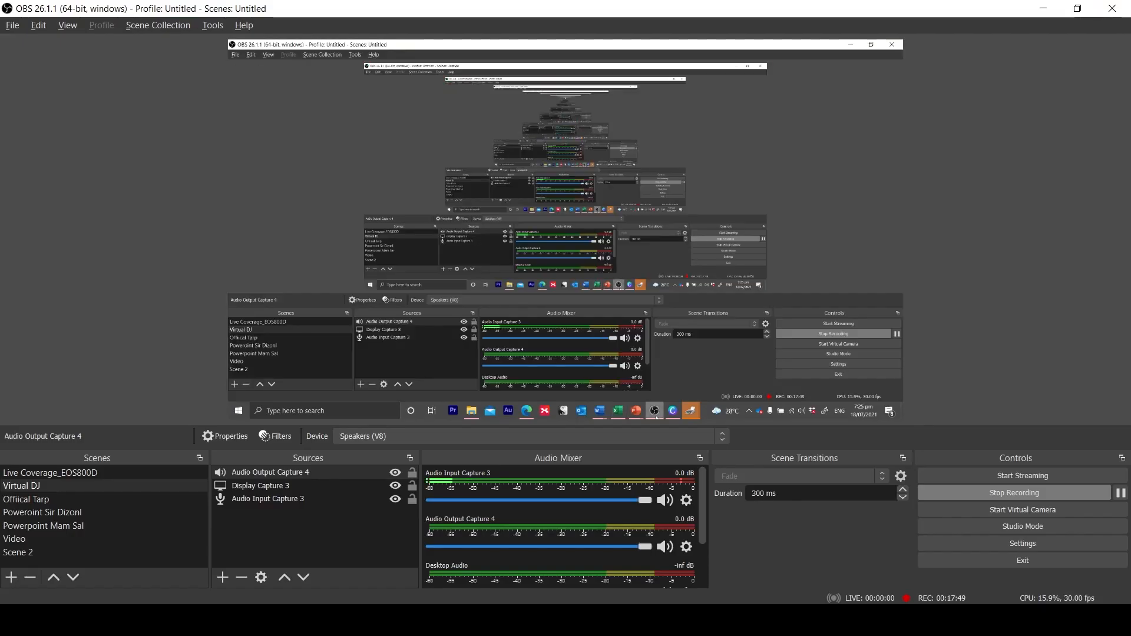
pyautogui.click(977, 493)
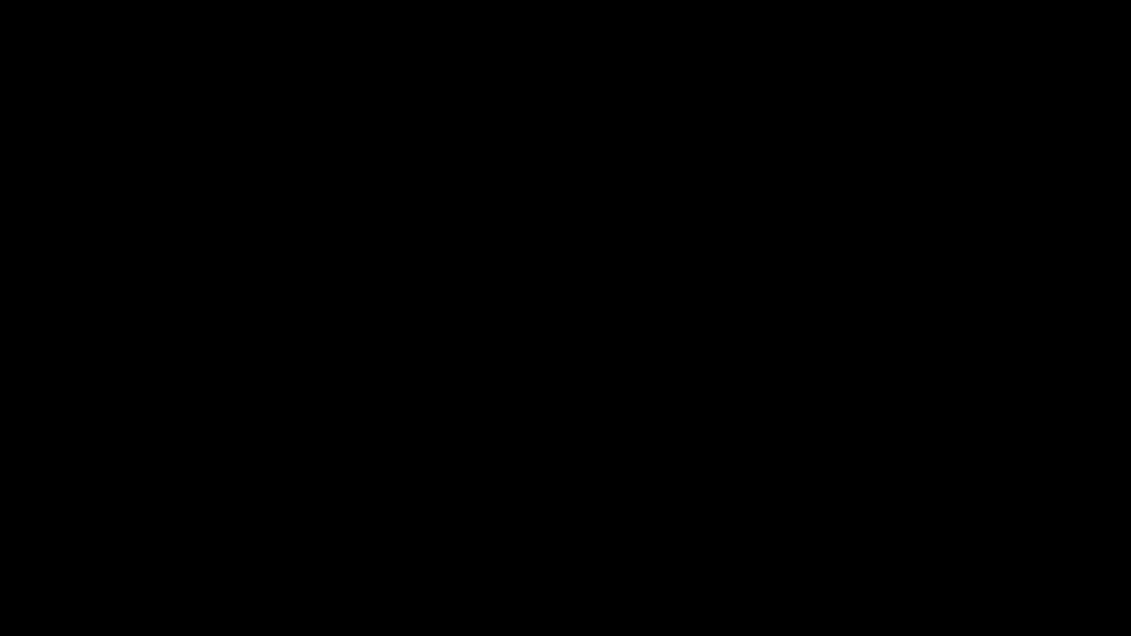